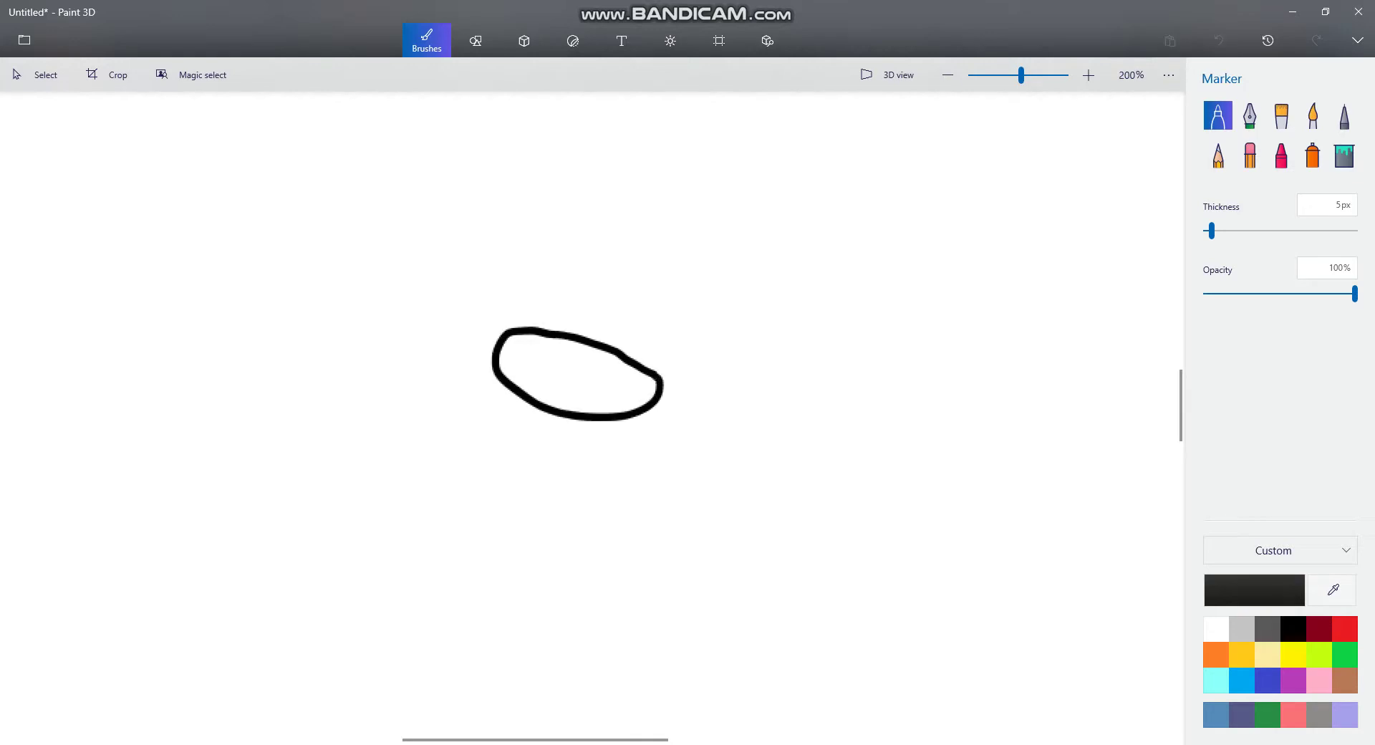
- Draw a small curved highlight inside the upper edge of the nose oval and undo the extra stroke
mouse_move(546, 333)
left_mouse_down()
mouse_move(611, 378)
mouse_move(624, 374)
mouse_move(620, 354)
mouse_move(637, 388)
mouse_move(685, 343)
mouse_move(804, 346)
mouse_move(998, 427)
mouse_move(1065, 406)
left_mouse_up()
scroll(612, 373, "down", 2)
scroll(634, 361, "up", 3)
scroll(1065, 406, "down", 5)
key("ctrl+z")
scroll(525, 401, "down", 2)
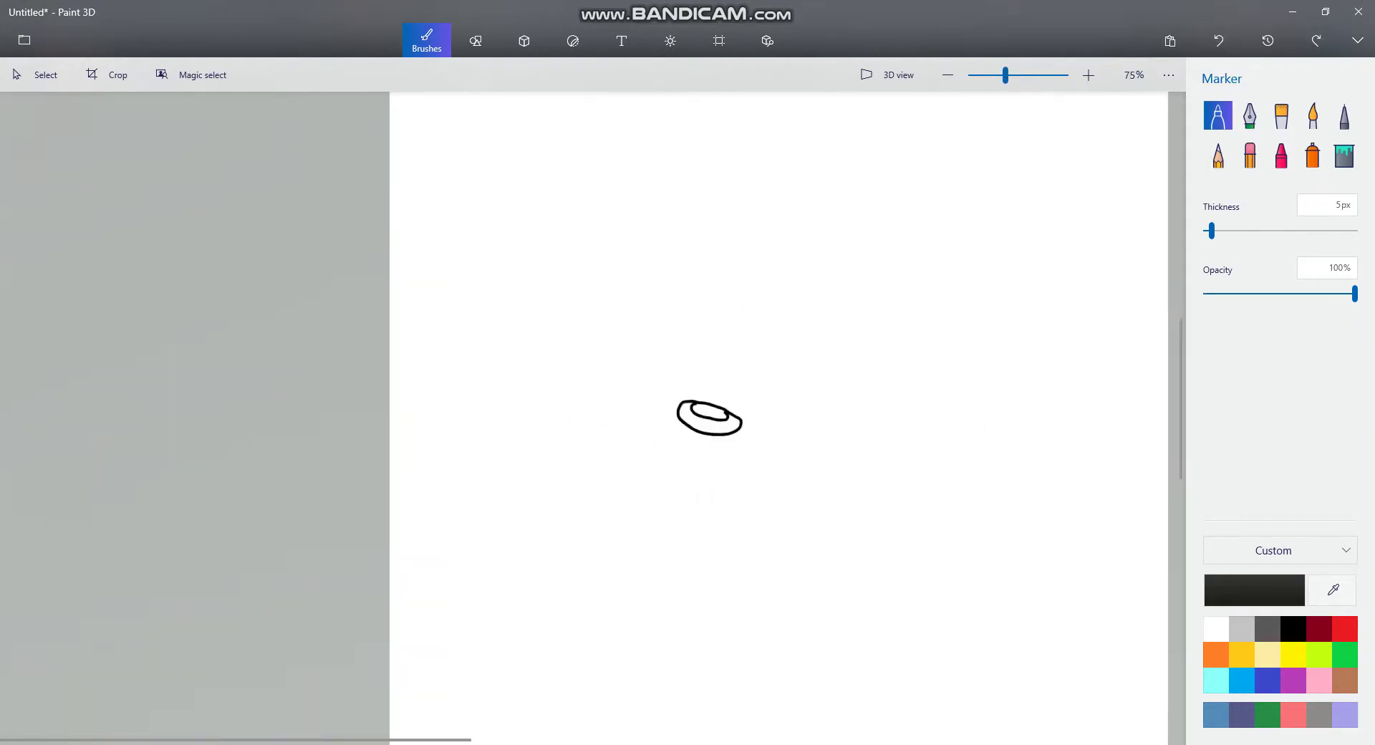
- Draw the wide, wavy muzzle outline from the nose's upper edge round to its underside
scroll(573, 401, "right", 3)
scroll(401, 405, "up", 3)
scroll(469, 400, "up", 3)
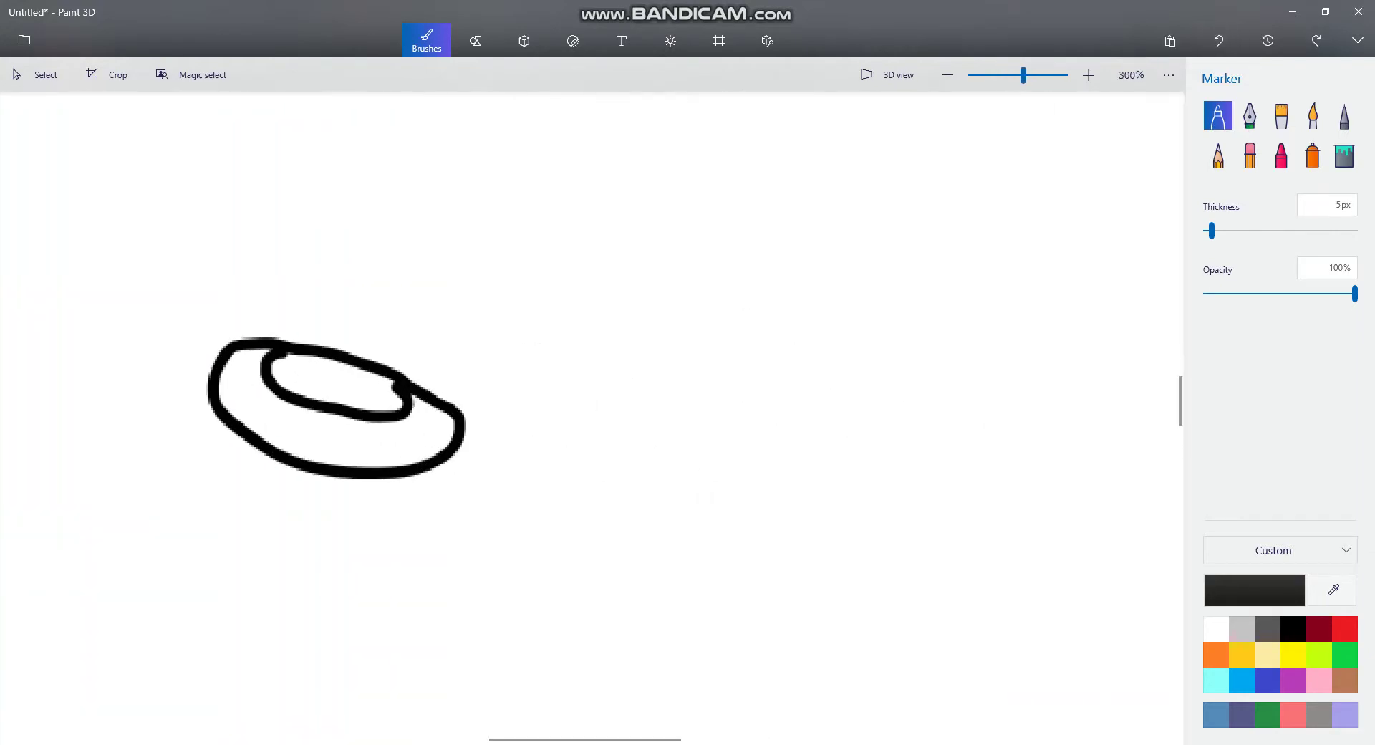
mouse_move(454, 409)
left_mouse_down()
mouse_move(644, 296)
mouse_move(799, 371)
mouse_move(1169, 440)
mouse_move(1162, 591)
mouse_move(1036, 671)
mouse_move(786, 713)
mouse_move(615, 688)
mouse_move(474, 640)
mouse_move(367, 520)
left_mouse_up()
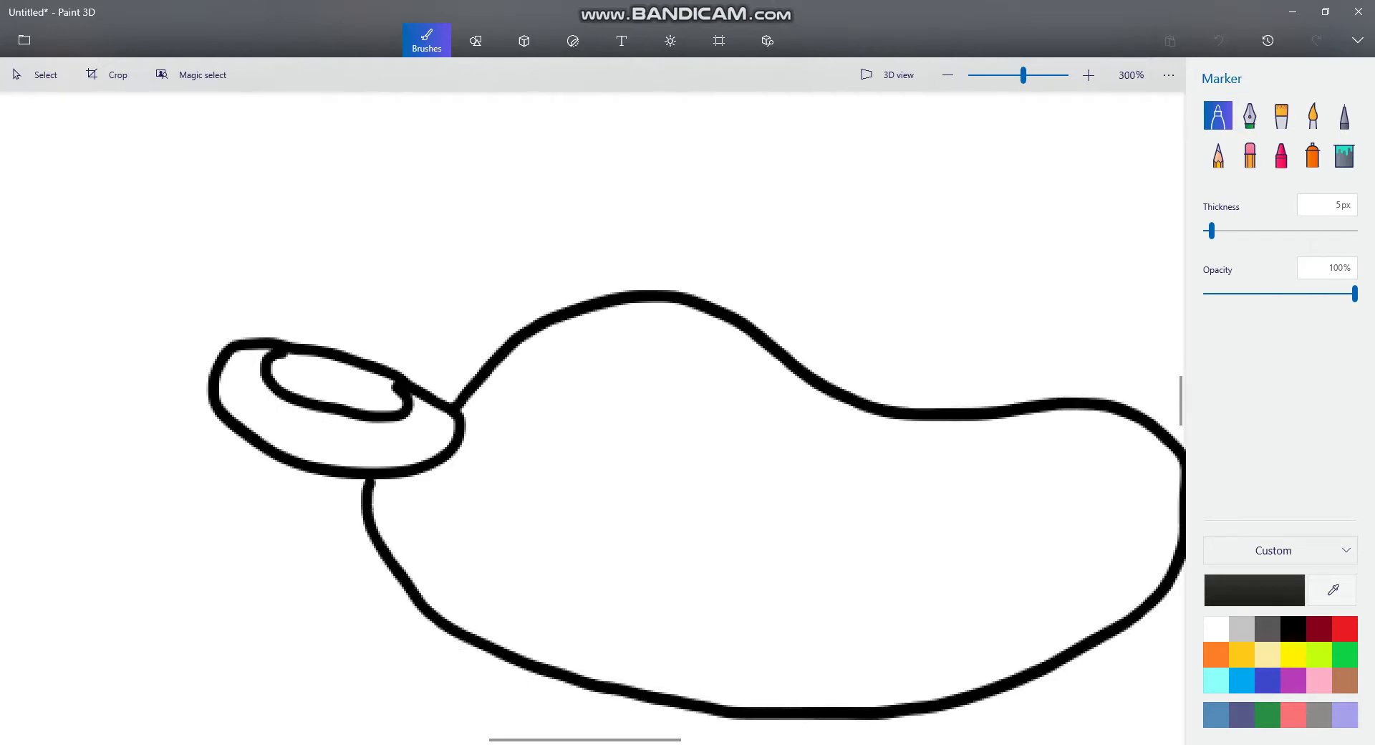
scroll(702, 496, "down", 3)
scroll(814, 543, "up", 2)
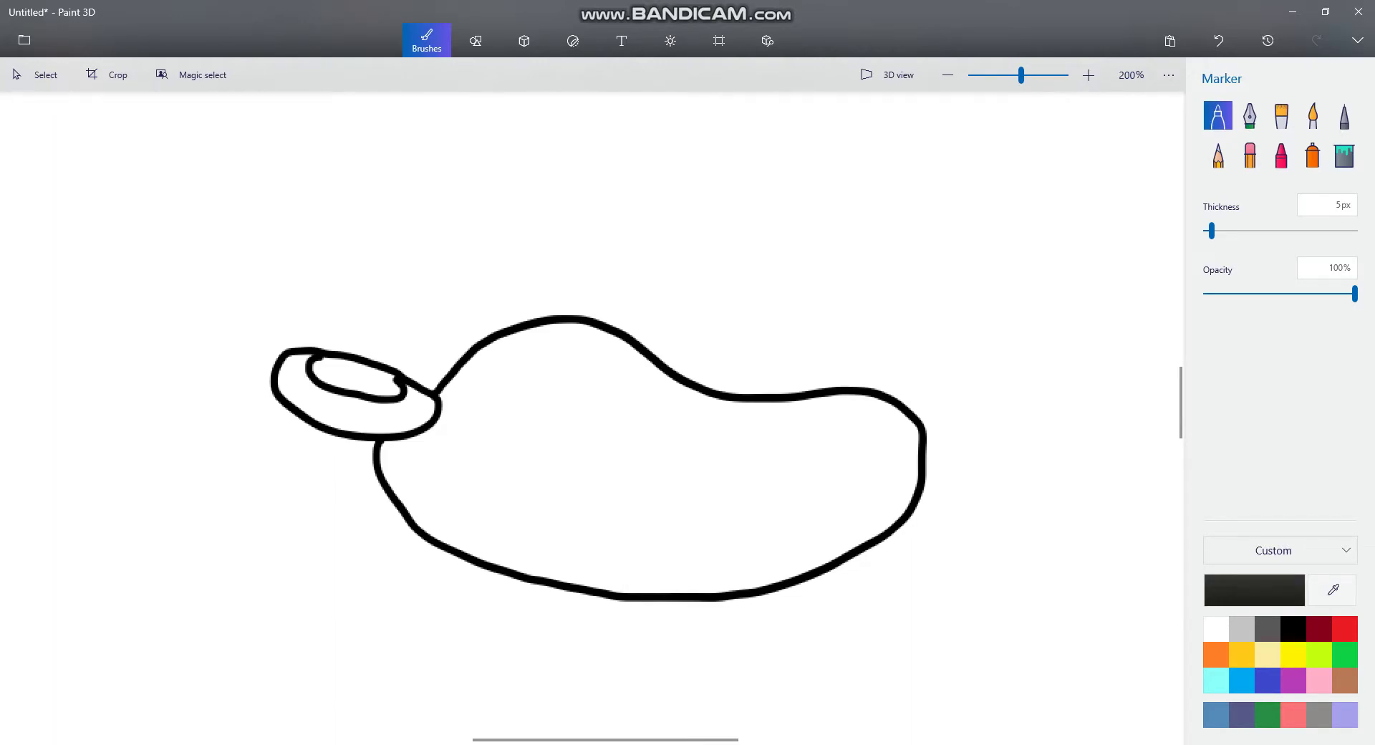
scroll(458, 457, "down", 2)
scroll(287, 326, "up", 3)
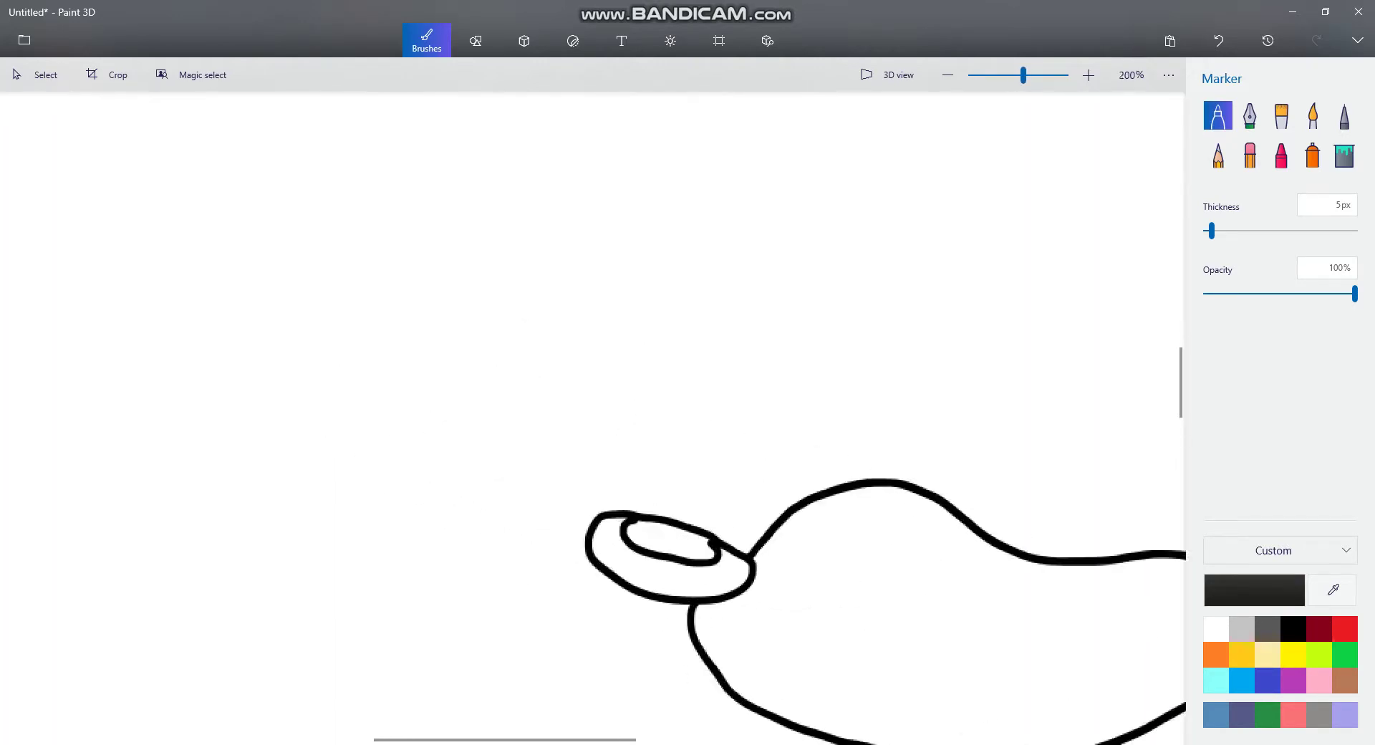
mouse_move(344, 323)
left_mouse_down()
mouse_move(255, 352)
mouse_move(356, 356)
mouse_move(357, 325)
mouse_move(612, 365)
mouse_move(474, 461)
mouse_move(358, 411)
mouse_move(343, 384)
left_mouse_up()
left_click(1219, 41)
scroll(964, 288, "down", 2)
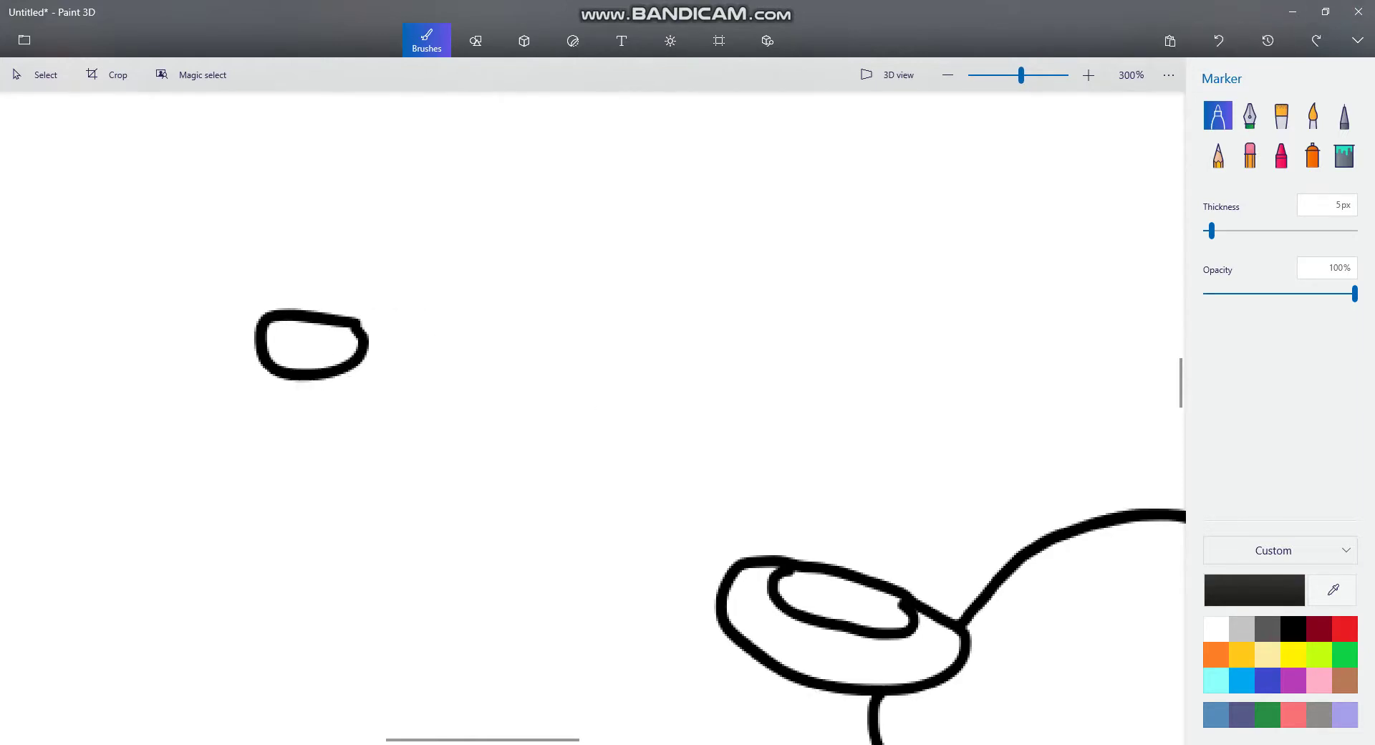
left_click(1219, 41)
- Draw the joined two-peaked eye outline on top of the muzzle, with a dip between the peaks
scroll(677, 166, "down", 2)
scroll(754, 294, "up", 2)
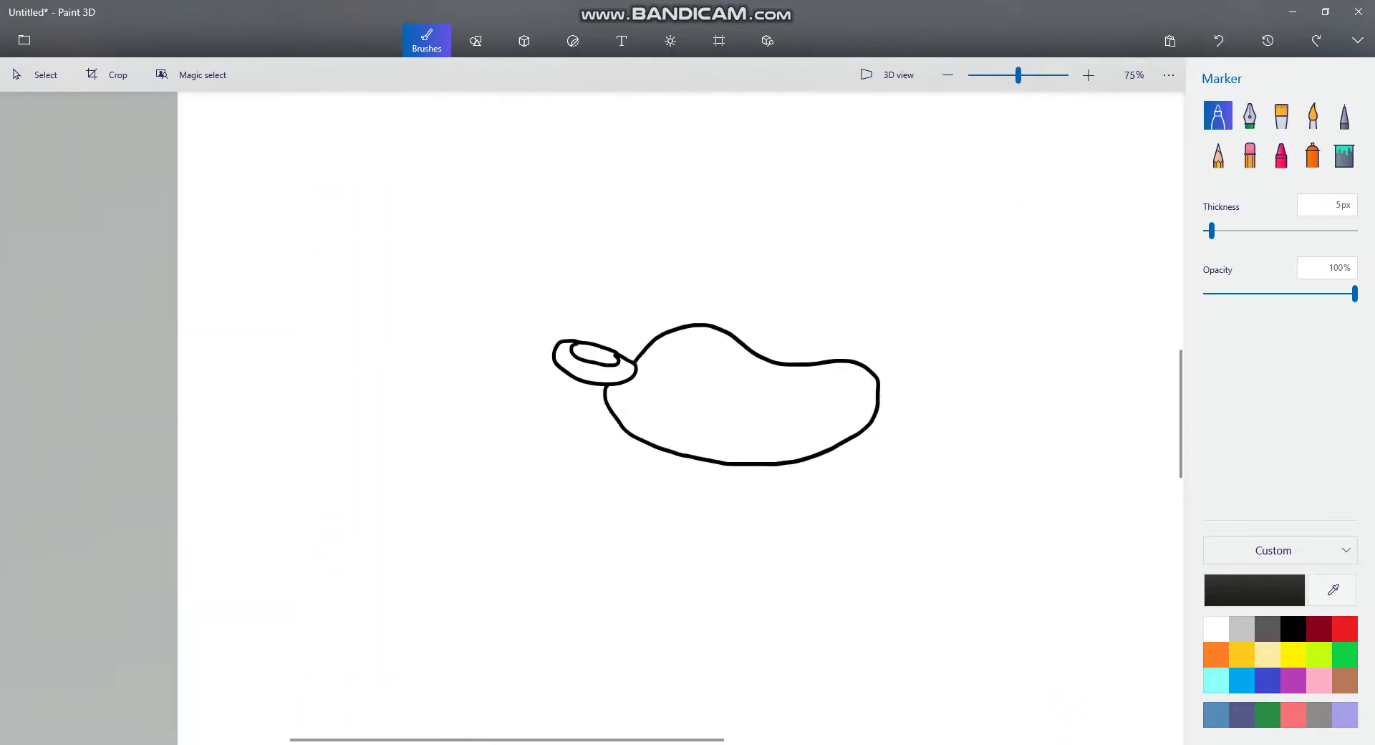
mouse_move(891, 393)
left_mouse_down()
mouse_move(920, 309)
mouse_move(860, 109)
mouse_move(699, 268)
mouse_move(613, 199)
mouse_move(511, 279)
mouse_move(563, 376)
left_mouse_up()
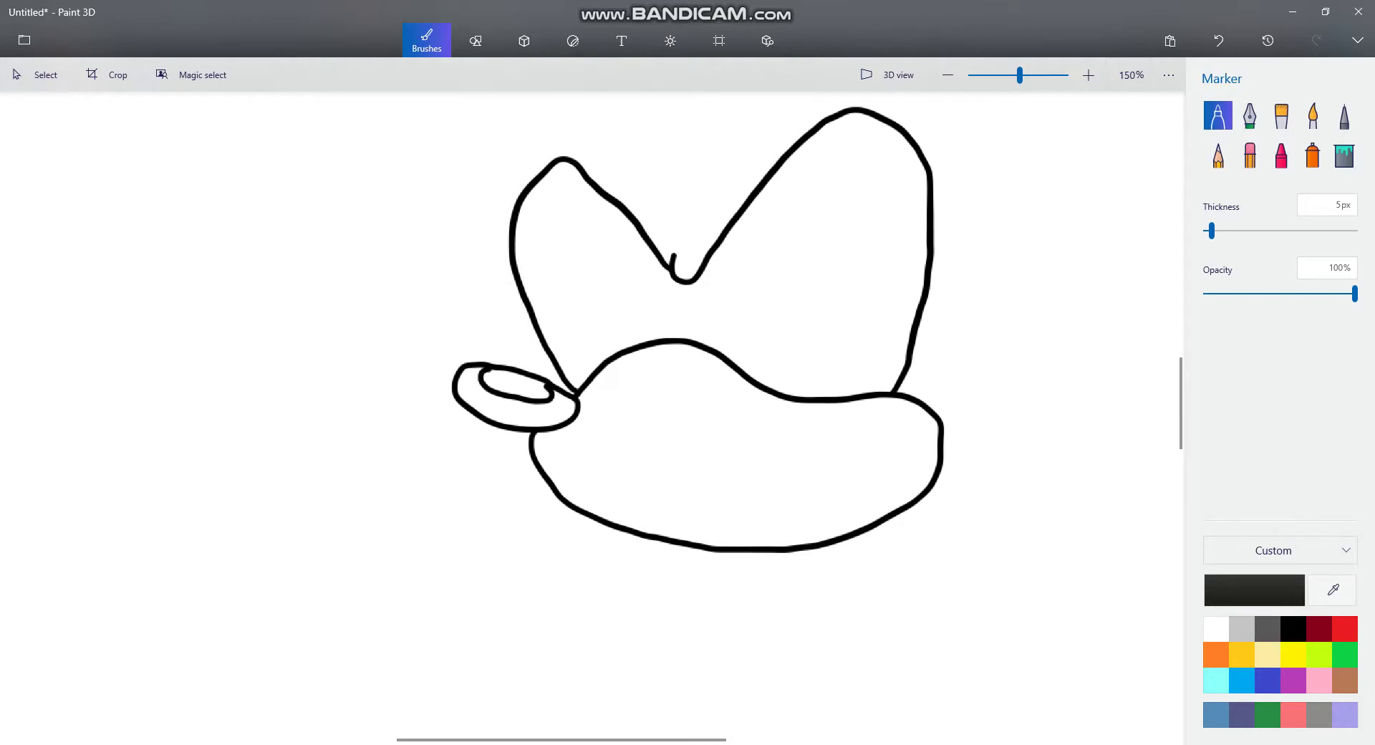
- Draw a tall iris in the larger eye and add a round highlight and a narrow pupil inside it
mouse_move(862, 206)
left_mouse_down()
mouse_move(860, 279)
mouse_move(878, 325)
mouse_move(897, 217)
left_mouse_up()
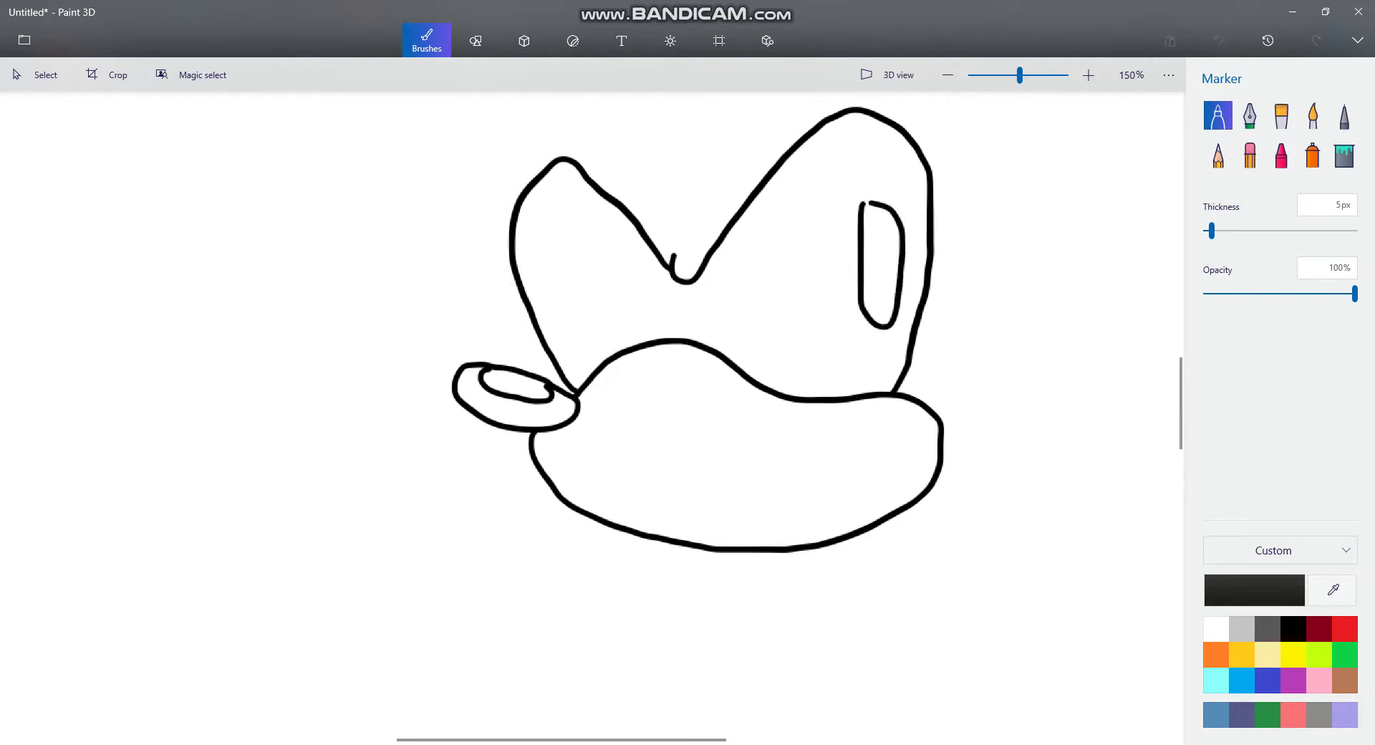
scroll(867, 202, "up", 5)
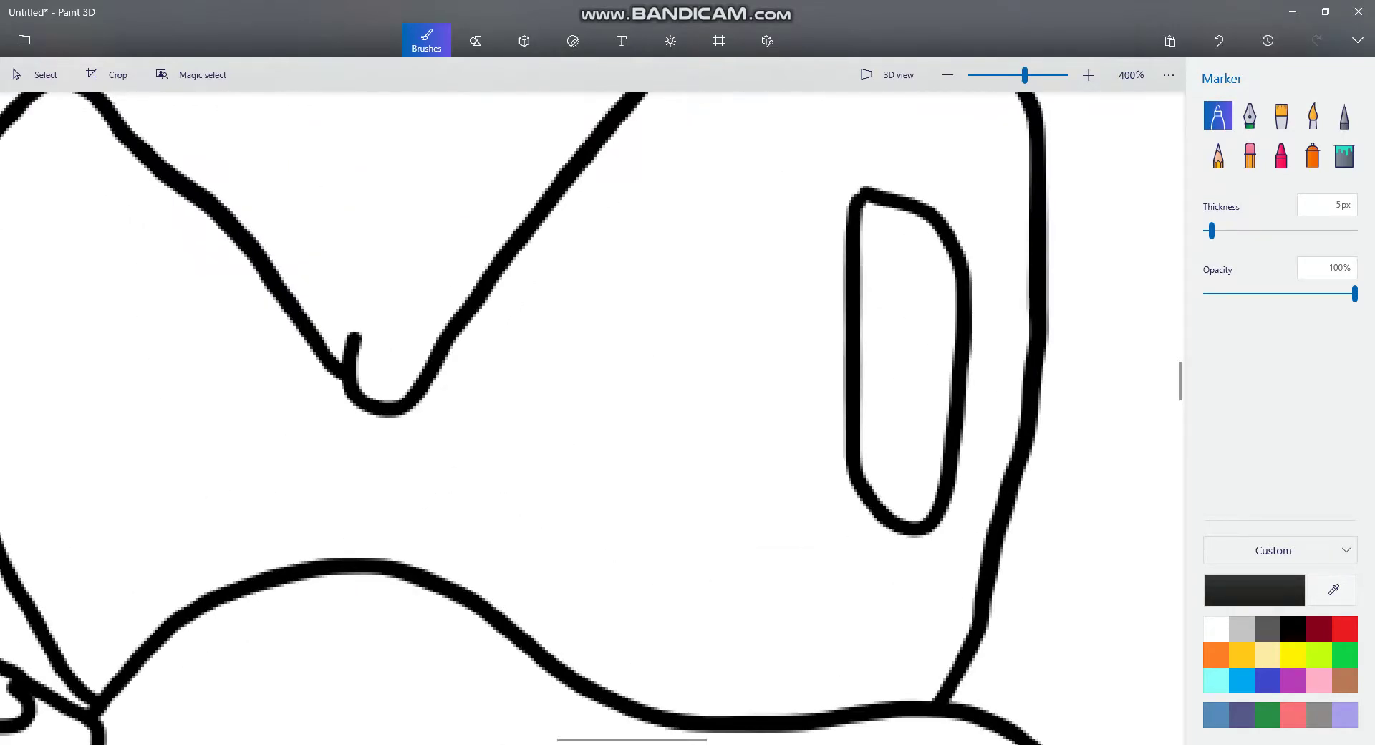
mouse_move(913, 243)
left_mouse_down()
mouse_move(888, 312)
mouse_move(942, 302)
mouse_move(940, 245)
mouse_move(906, 257)
left_mouse_up()
mouse_move(888, 314)
left_mouse_down()
mouse_move(885, 390)
mouse_move(940, 448)
mouse_move(920, 322)
left_mouse_up()
- Draw a small, partly hidden iris with a pupil in the smaller eye, beside the dip between the eyes
scroll(781, 555, "down", 3)
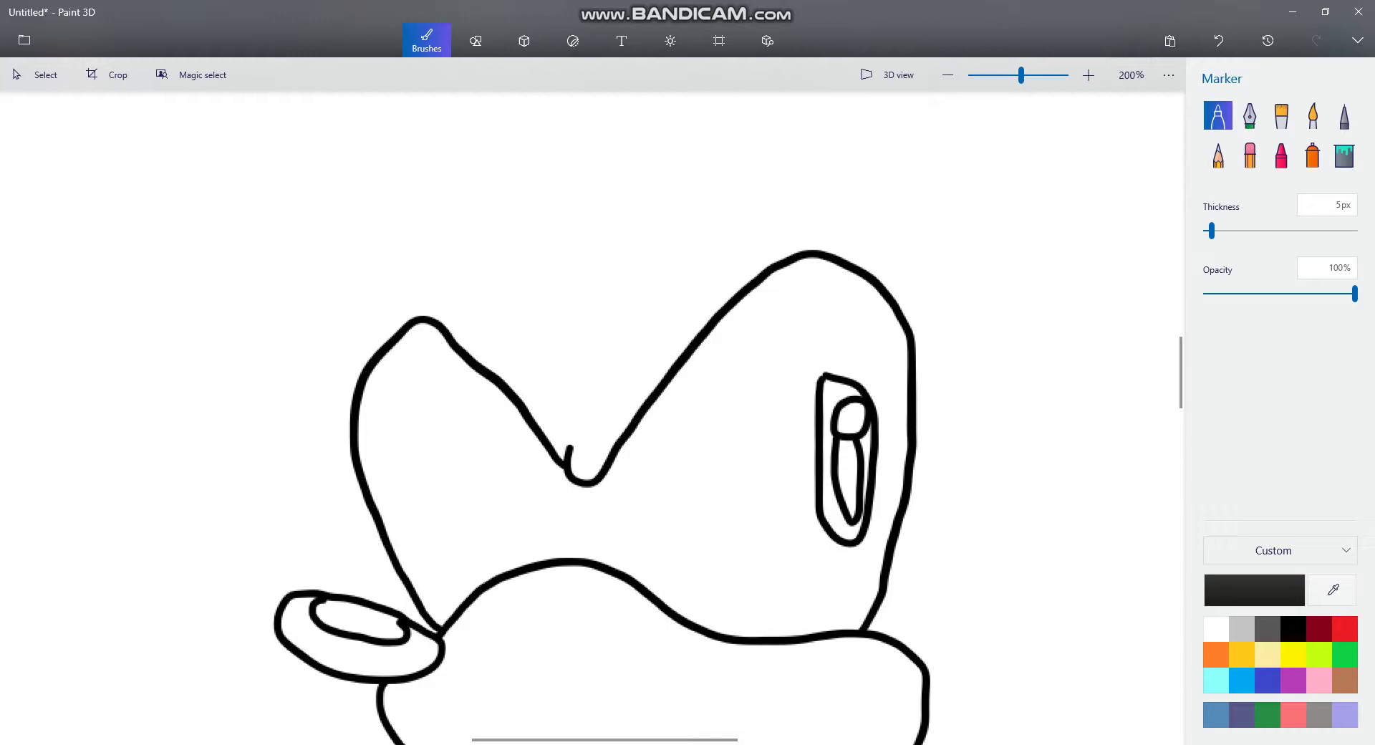
scroll(315, 666, "up", 2)
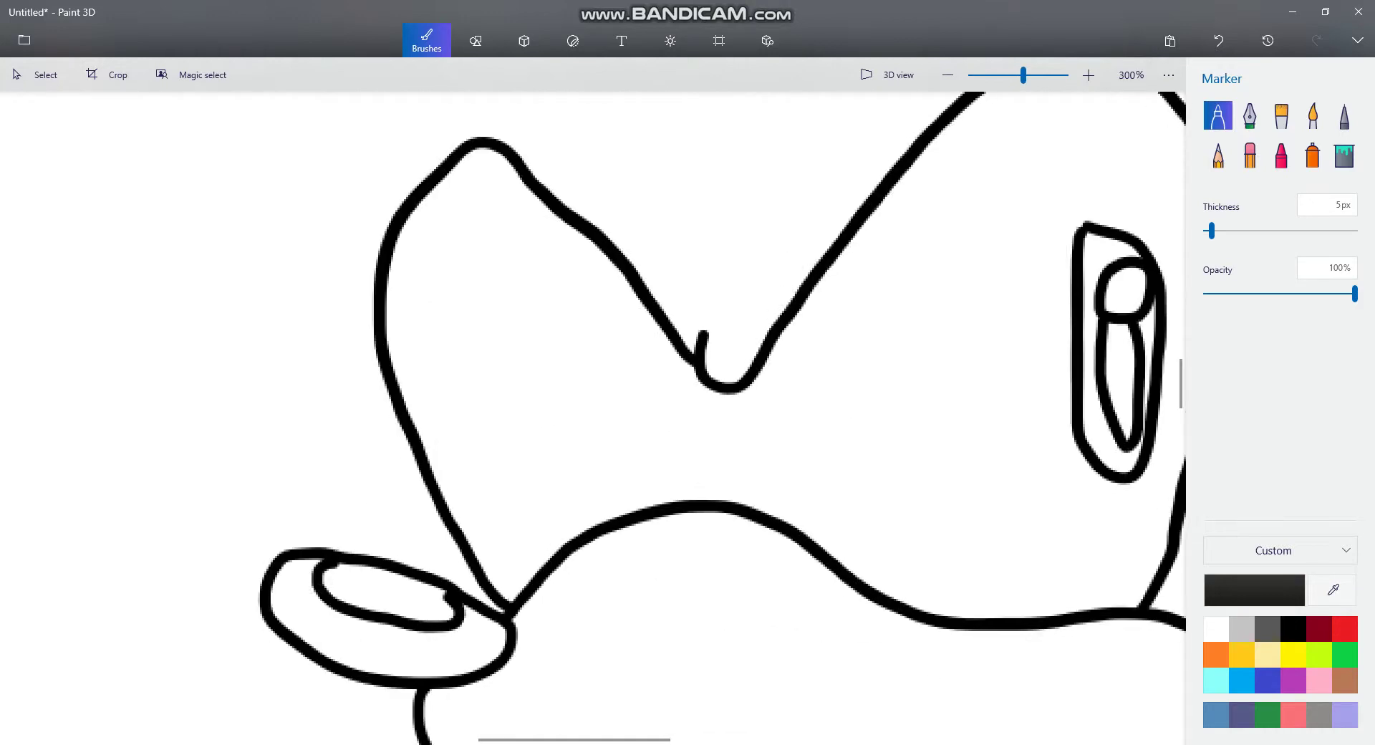
left_click_drag(648, 311, 687, 415)
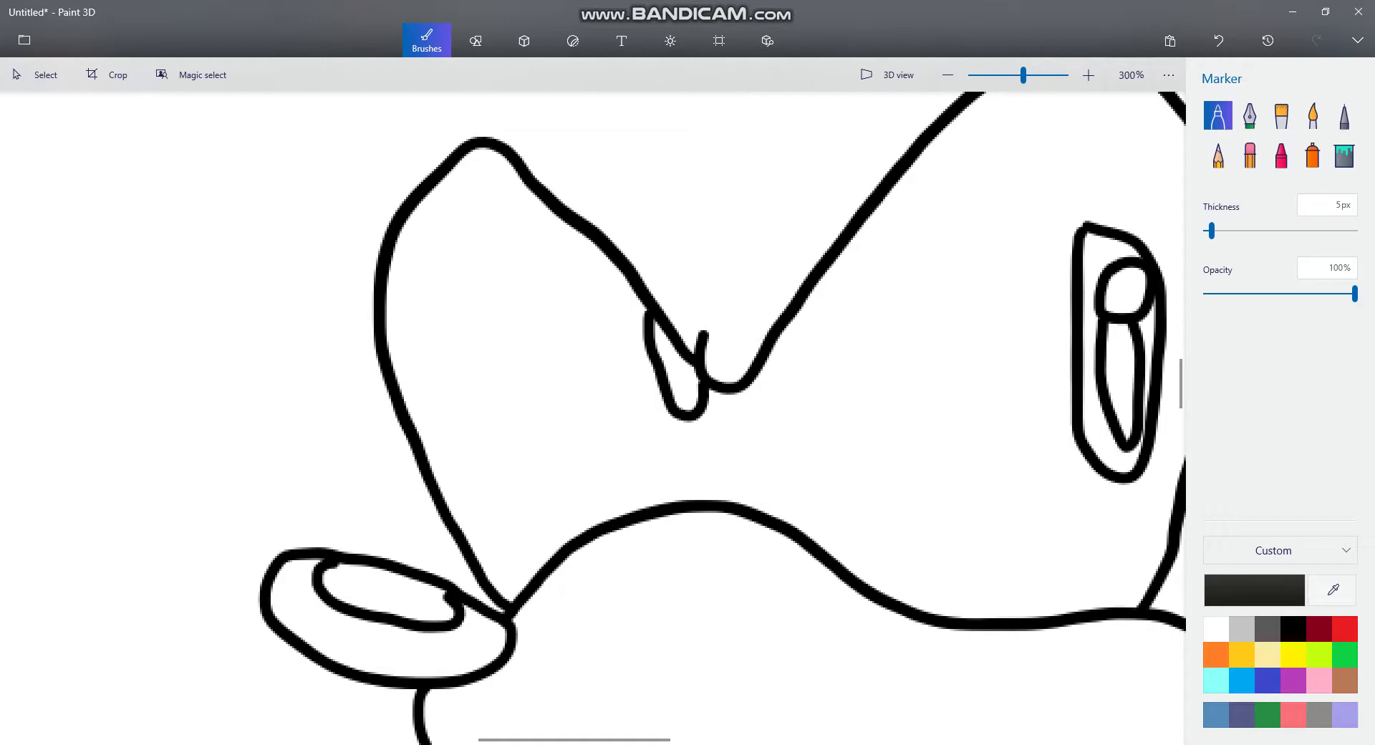
left_click_drag(673, 346, 679, 383)
- Draw a curved smile ending in a small cheek line on the far side of the muzzle
scroll(621, 626, "down", 3)
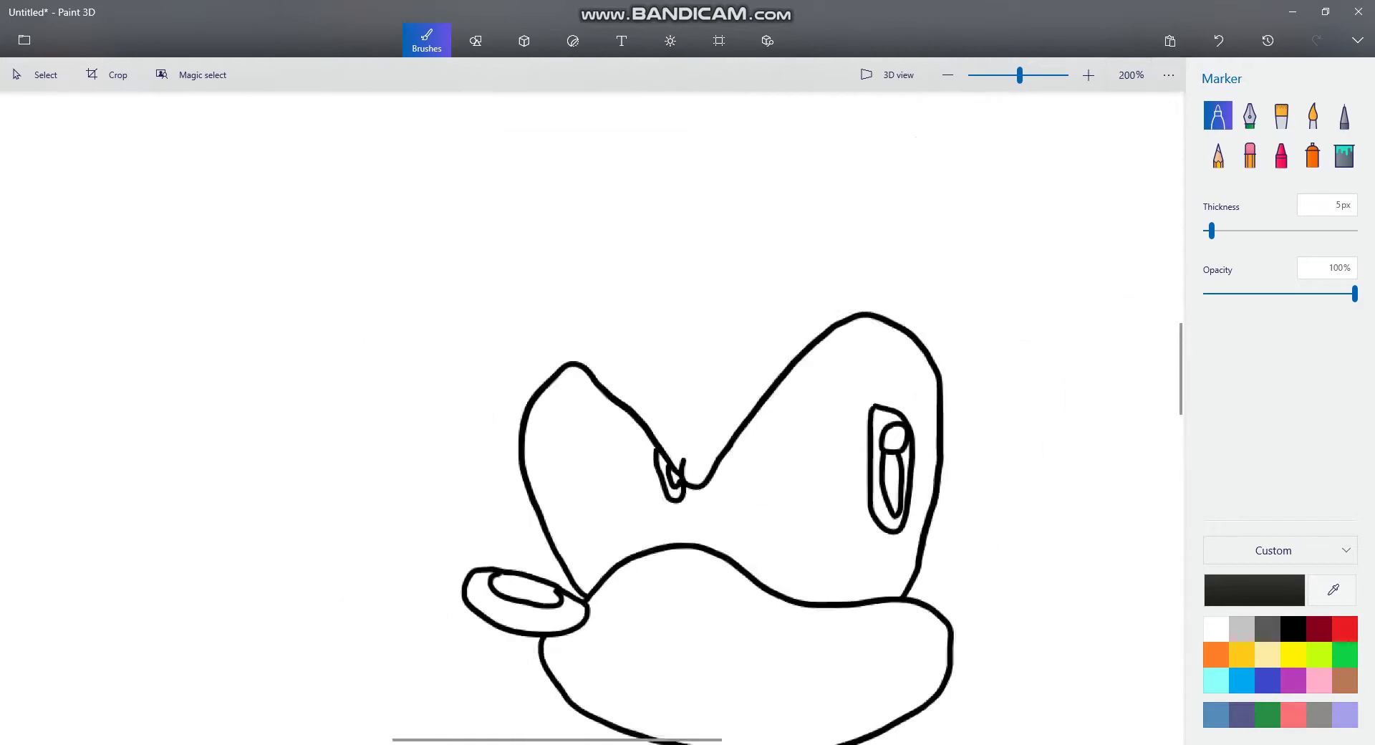
scroll(608, 633, "up", 2)
scroll(677, 591, "down", 4)
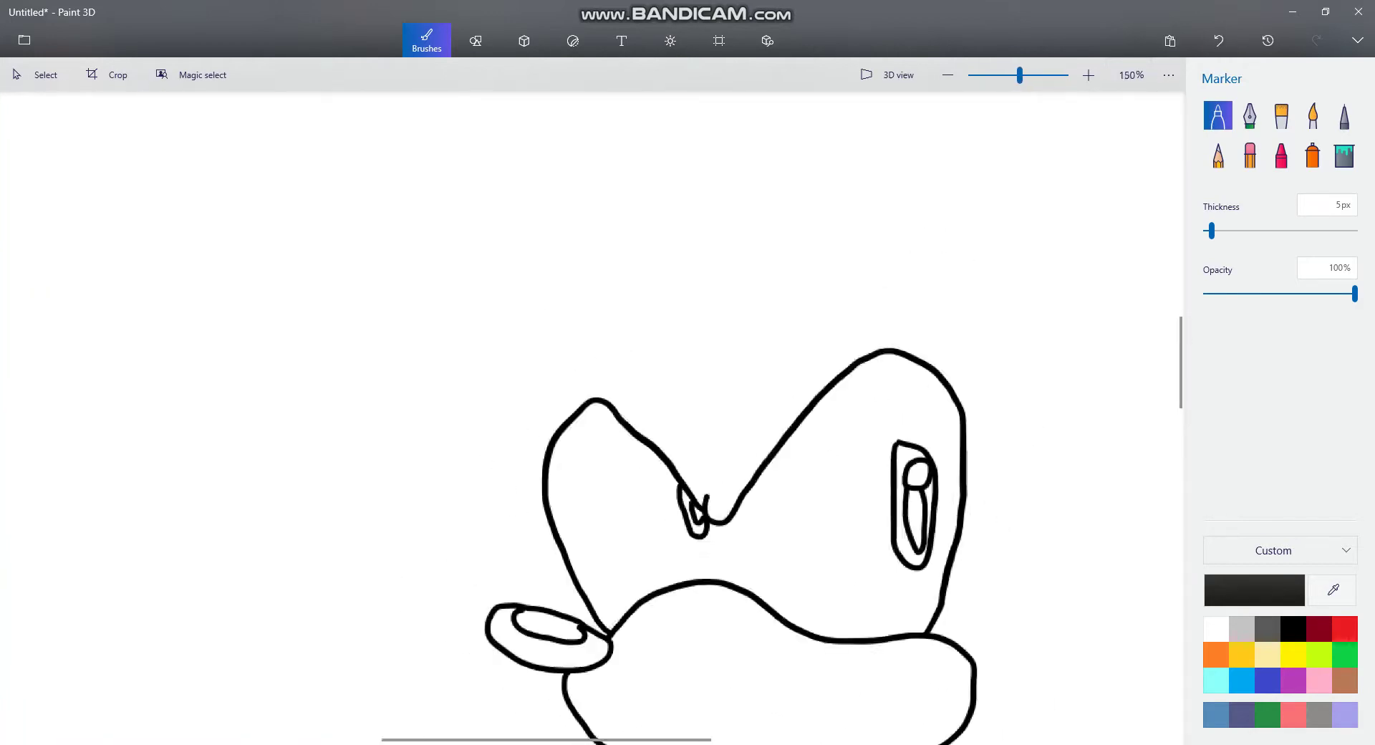
scroll(677, 590, "down", 2)
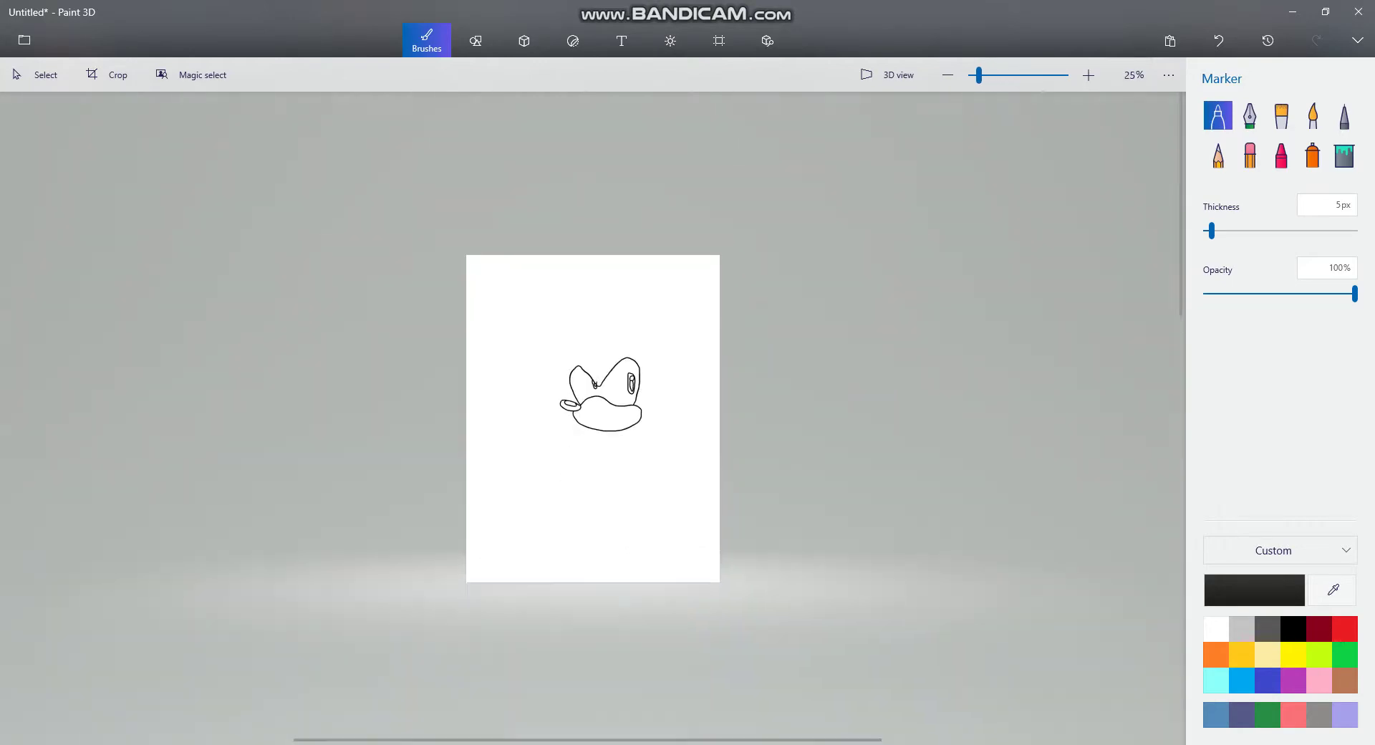
scroll(677, 591, "up", 6)
scroll(677, 590, "up", 4)
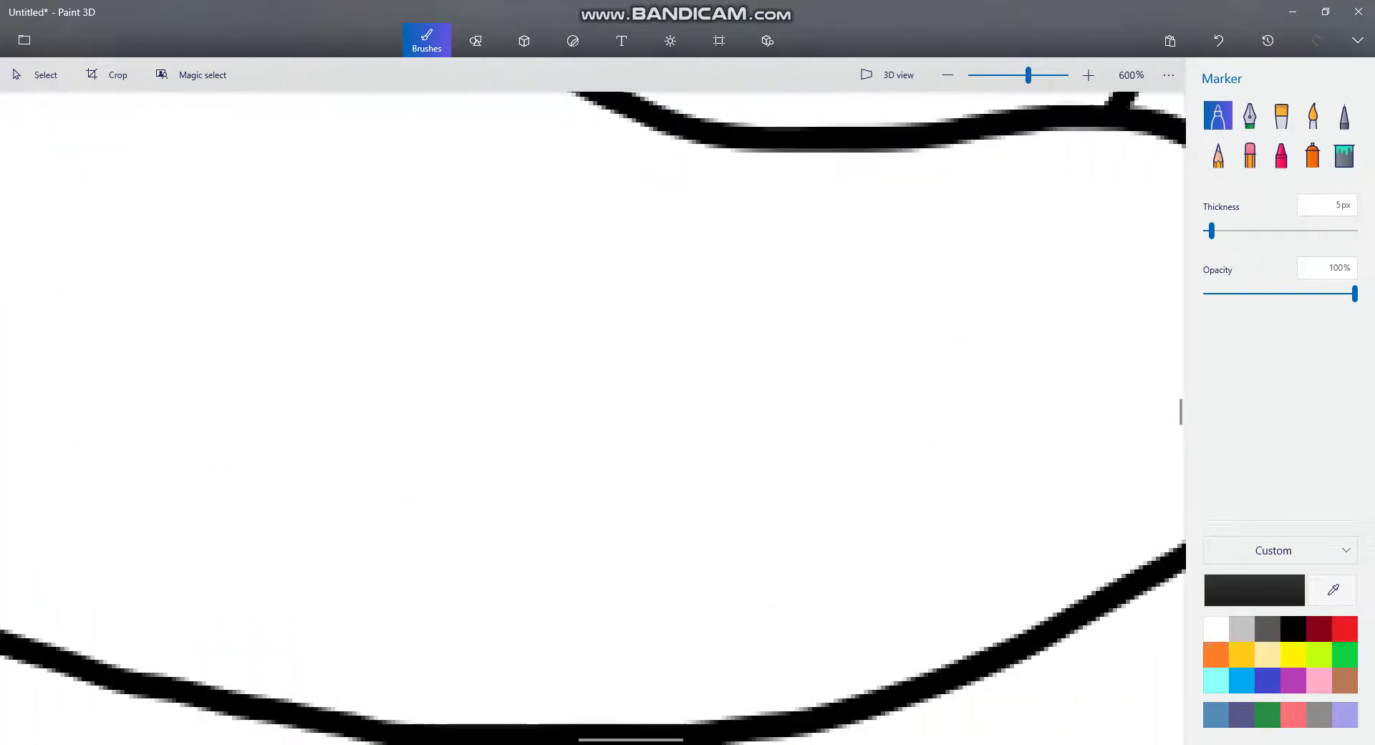
mouse_move(546, 513)
left_mouse_down()
mouse_move(699, 513)
mouse_move(957, 402)
mouse_move(995, 329)
mouse_move(937, 344)
left_mouse_up()
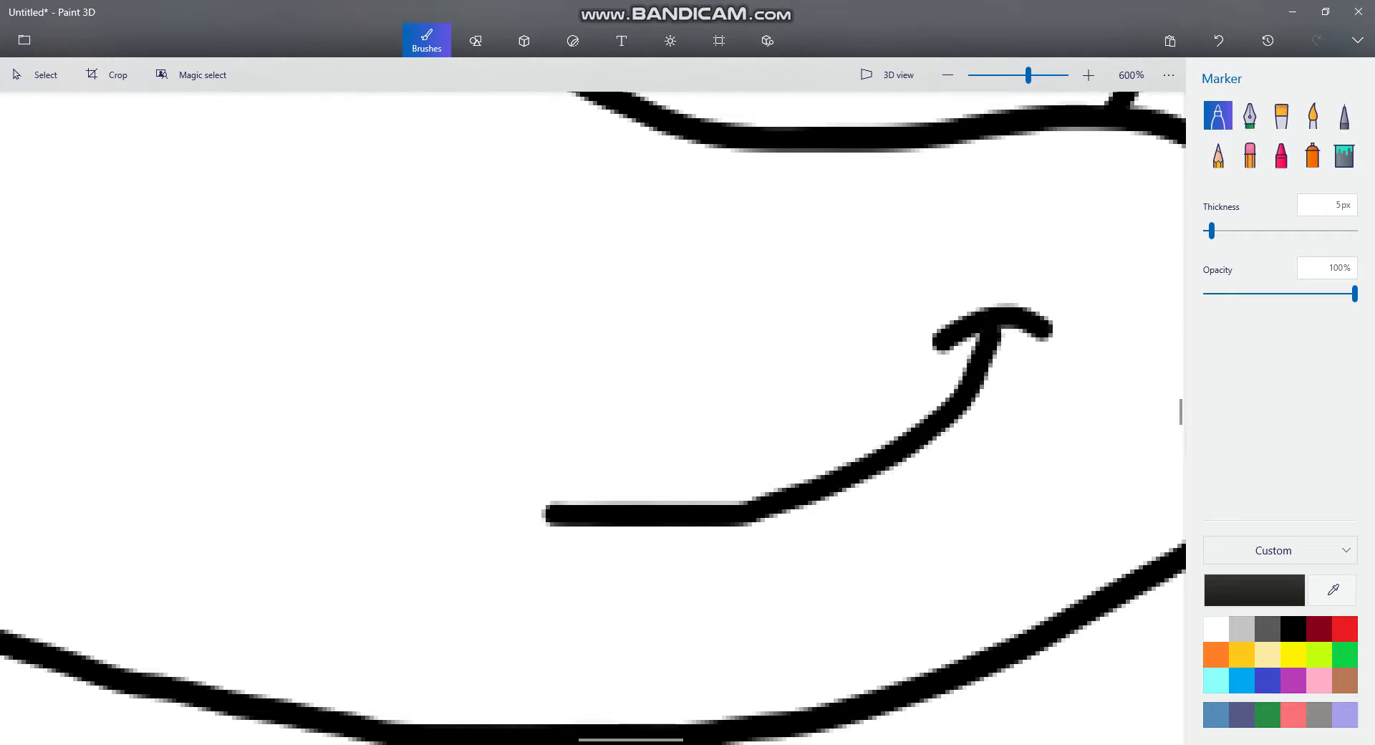
- Select the whole drawn face and move it a little to the left on the canvas
scroll(629, 554, "down", 10)
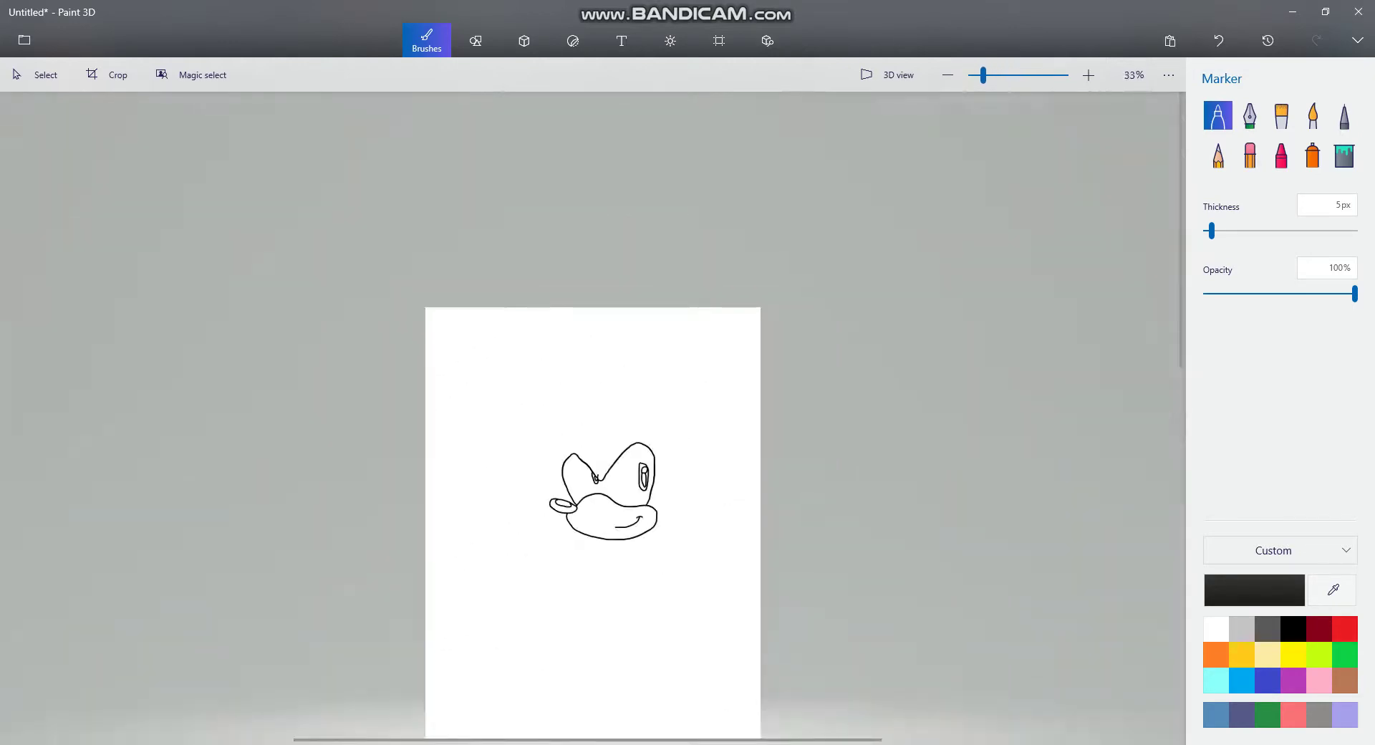
left_click(719, 41)
mouse_move(474, 394)
left_mouse_down()
mouse_move(701, 516)
mouse_move(709, 561)
left_mouse_up()
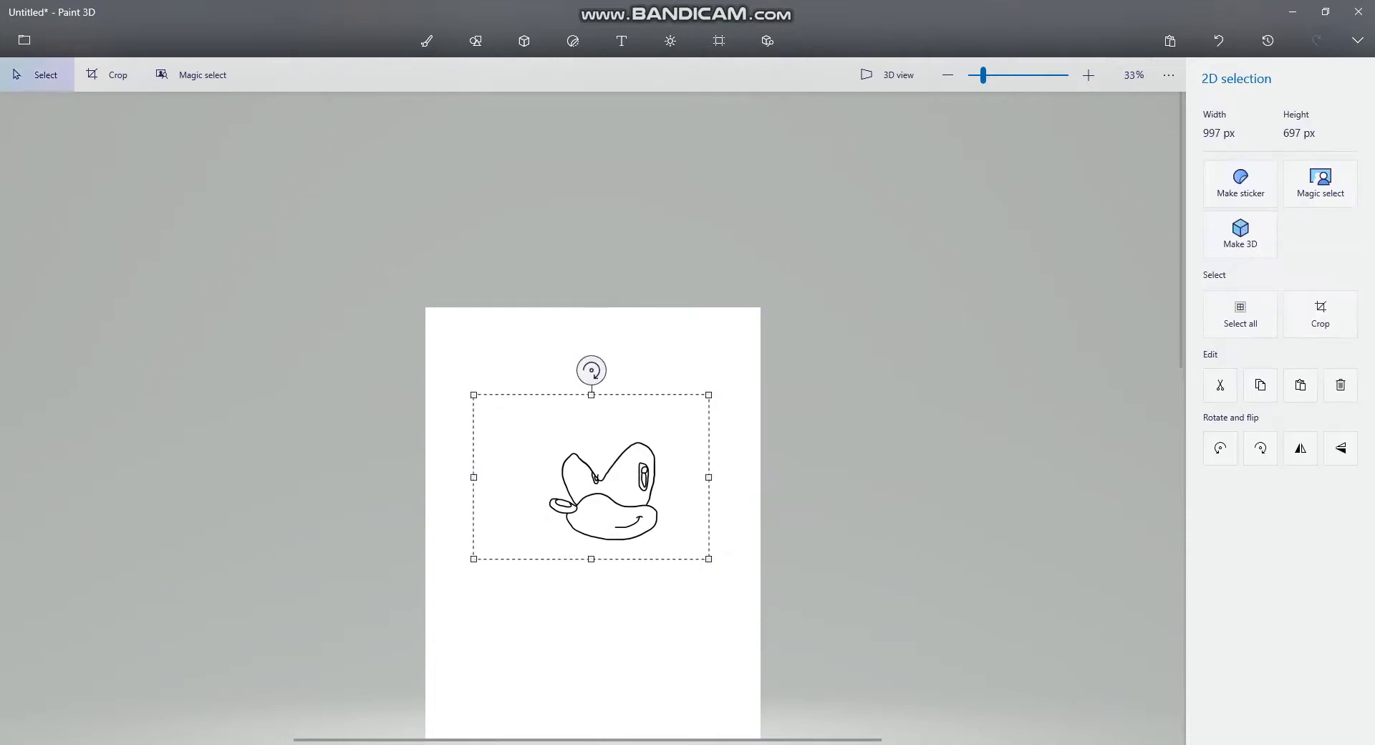
left_click_drag(632, 542, 581, 544)
scroll(581, 544, "up", 2)
- Draw the brow outlines with the Marker around the smaller eye and over the larger eye
left_click(427, 40)
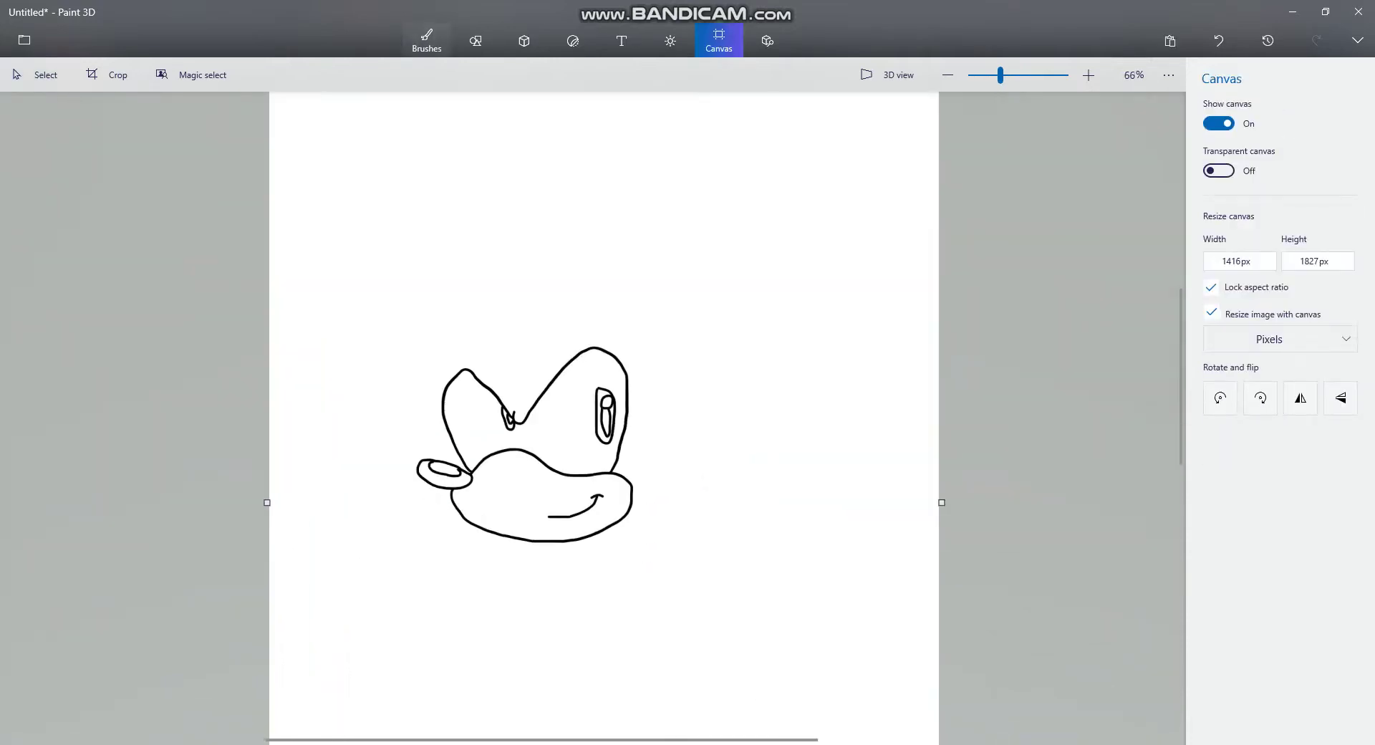
scroll(417, 463, "up", 3)
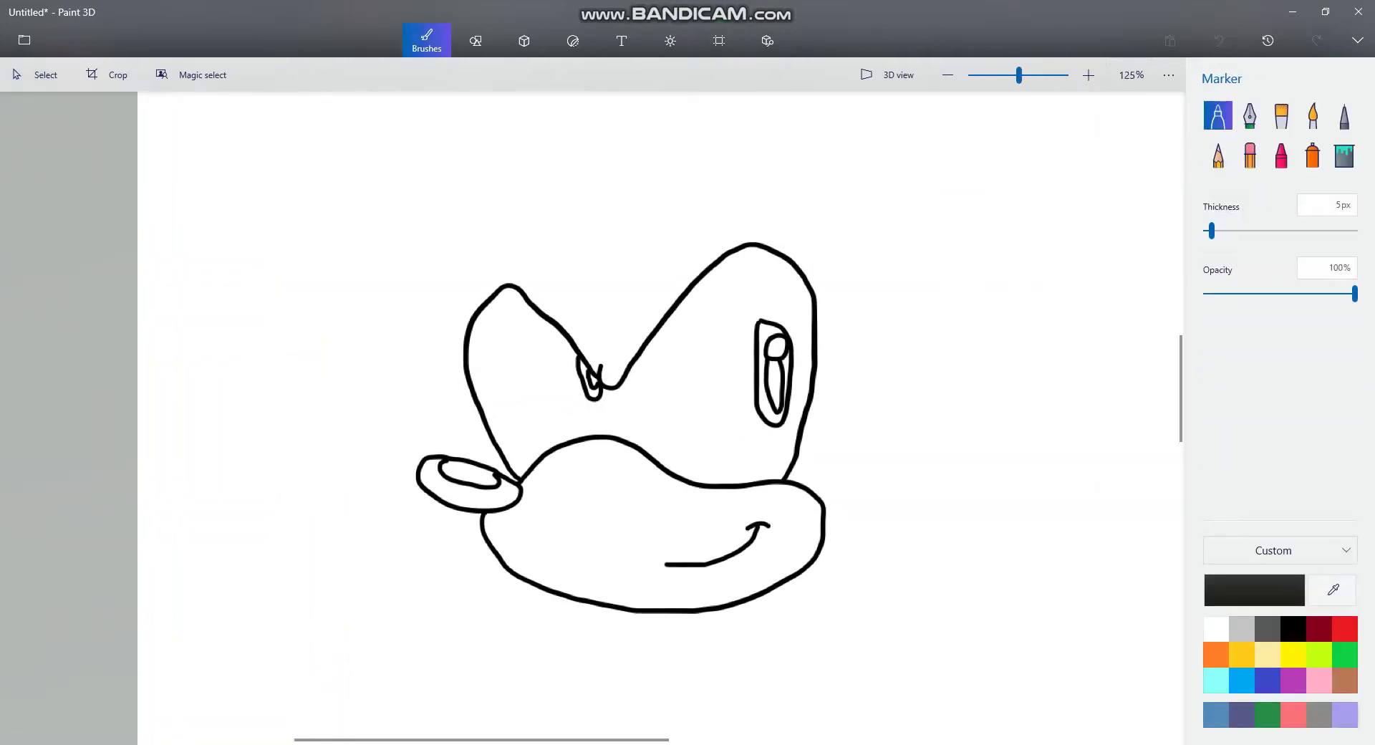
mouse_move(489, 468)
left_mouse_down()
mouse_move(442, 326)
mouse_move(530, 247)
mouse_move(598, 304)
mouse_move(677, 251)
mouse_move(823, 233)
mouse_move(853, 302)
left_mouse_up()
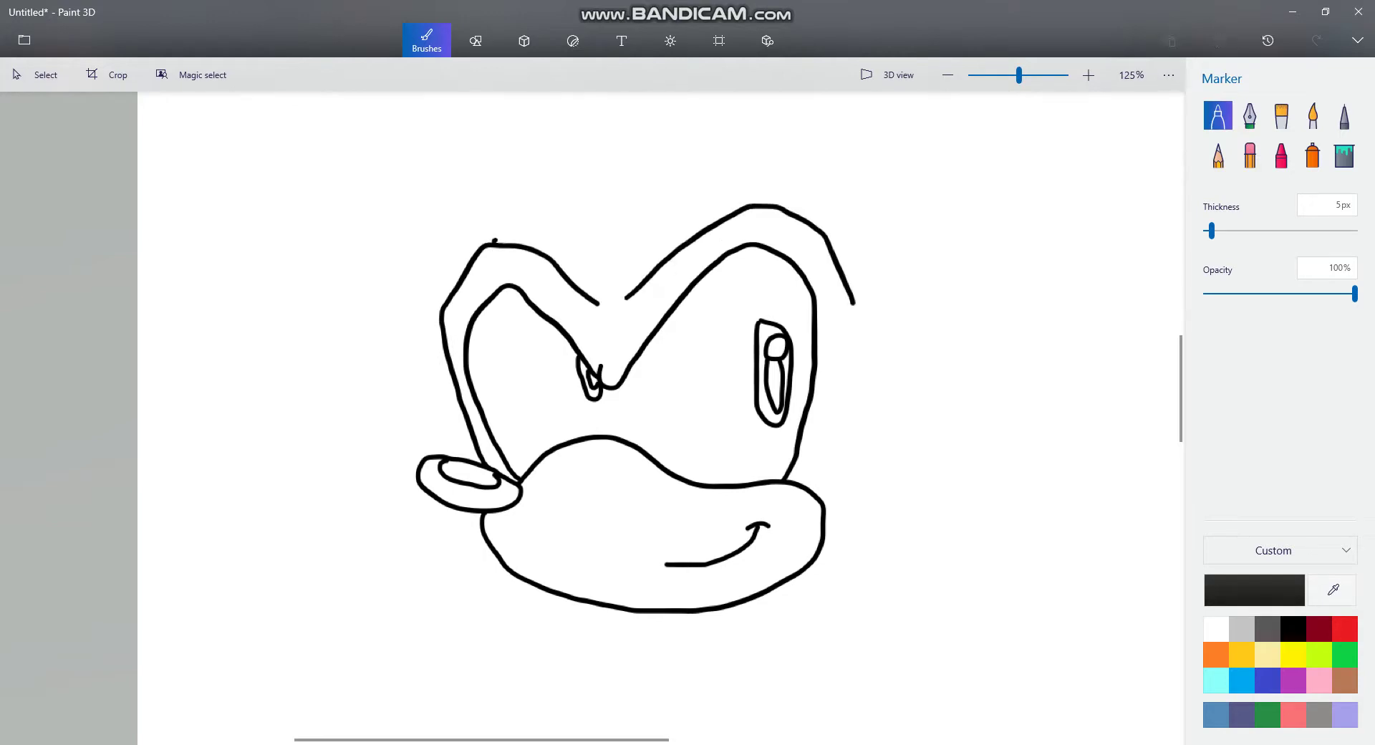
- Try to draw the head's outline with three swept-back spikes from the brow round to the muzzle
mouse_move(494, 241)
left_mouse_down()
mouse_move(670, 130)
mouse_move(937, 130)
mouse_move(1095, 228)
mouse_move(1157, 320)
mouse_move(1107, 320)
mouse_move(997, 381)
mouse_move(1061, 406)
mouse_move(1131, 555)
mouse_move(1002, 486)
mouse_move(948, 488)
mouse_move(974, 504)
mouse_move(1044, 683)
mouse_move(953, 607)
mouse_move(824, 571)
left_mouse_up()
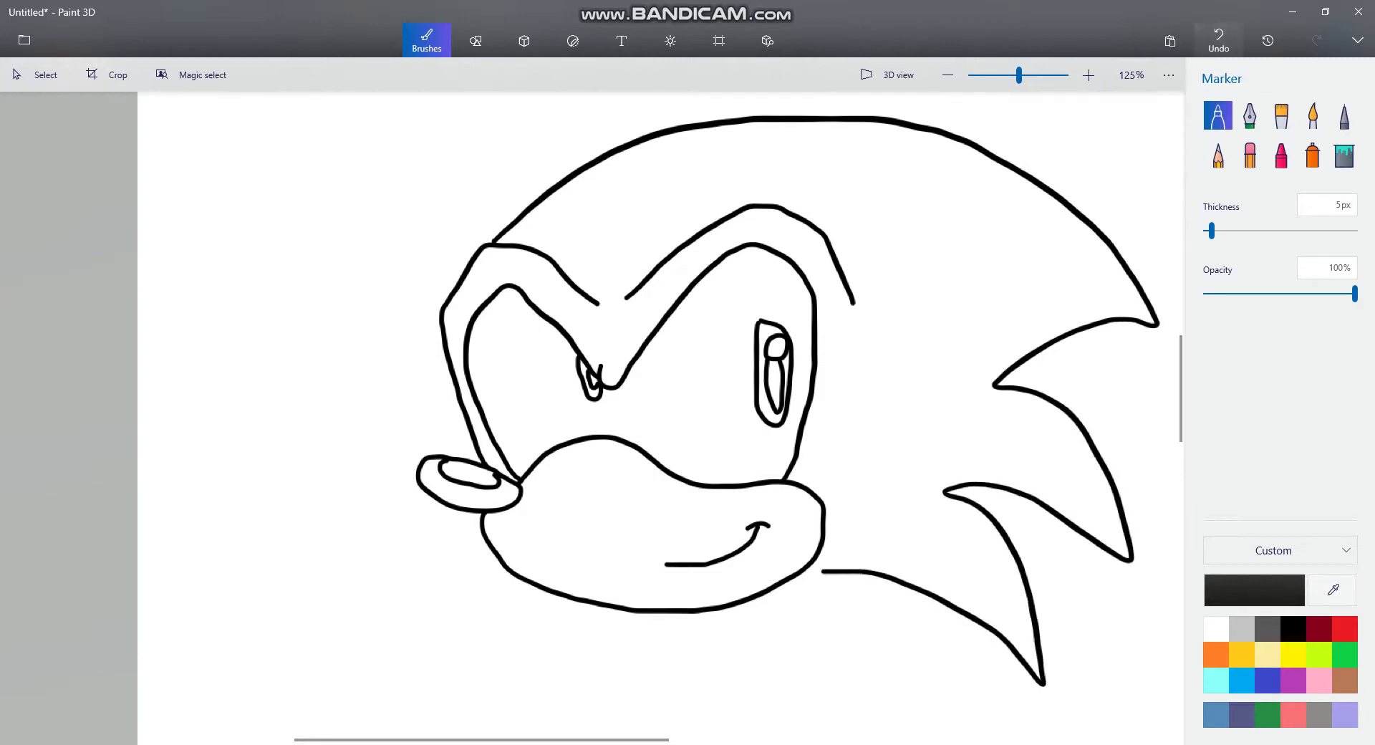
left_click(1219, 41)
- Draw a rounded body directly below the muzzle
scroll(745, 548, "down", 2)
scroll(692, 709, "up", 1)
scroll(646, 718, "up", 4)
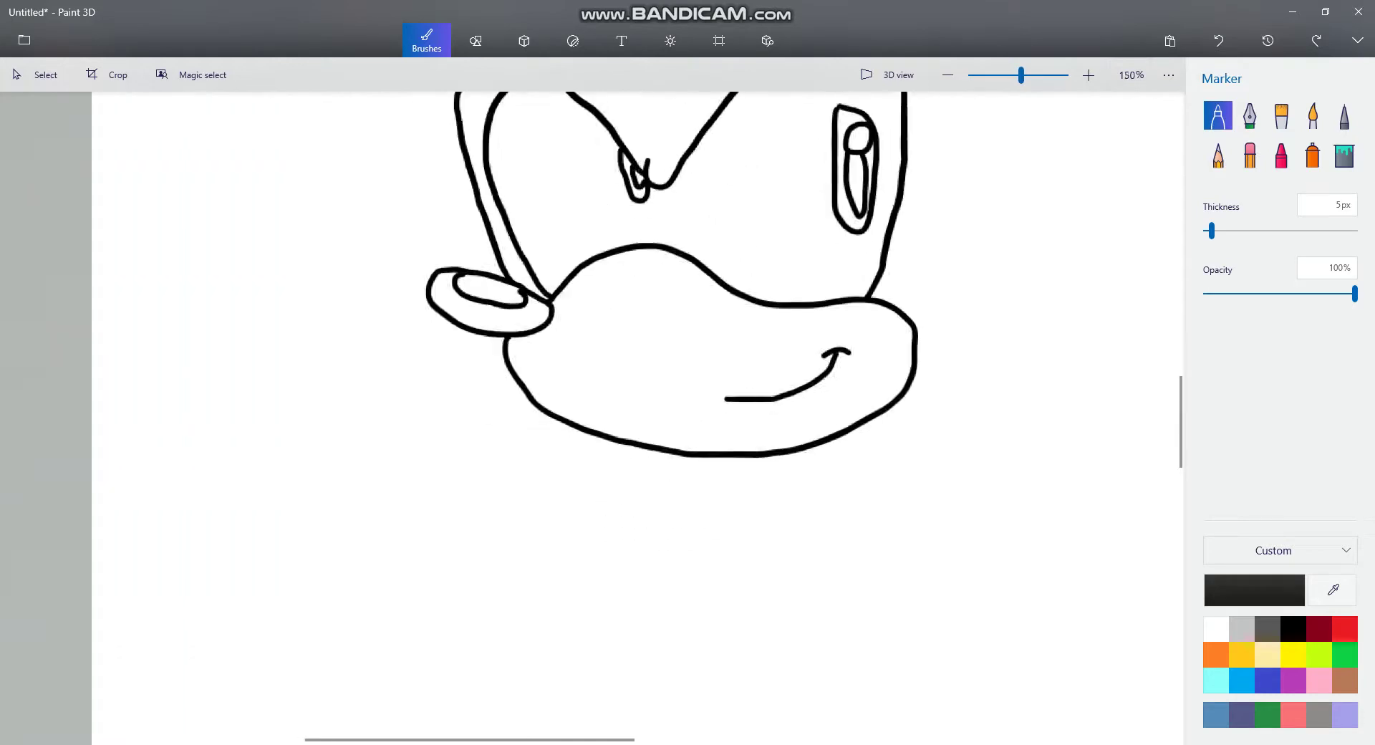
mouse_move(682, 202)
left_mouse_down()
mouse_move(577, 270)
mouse_move(688, 603)
mouse_move(843, 313)
mouse_move(684, 205)
left_mouse_up()
- Draw two legs under the body, the left one curving outward and the right one hanging straight down
scroll(645, 251, "down", 6)
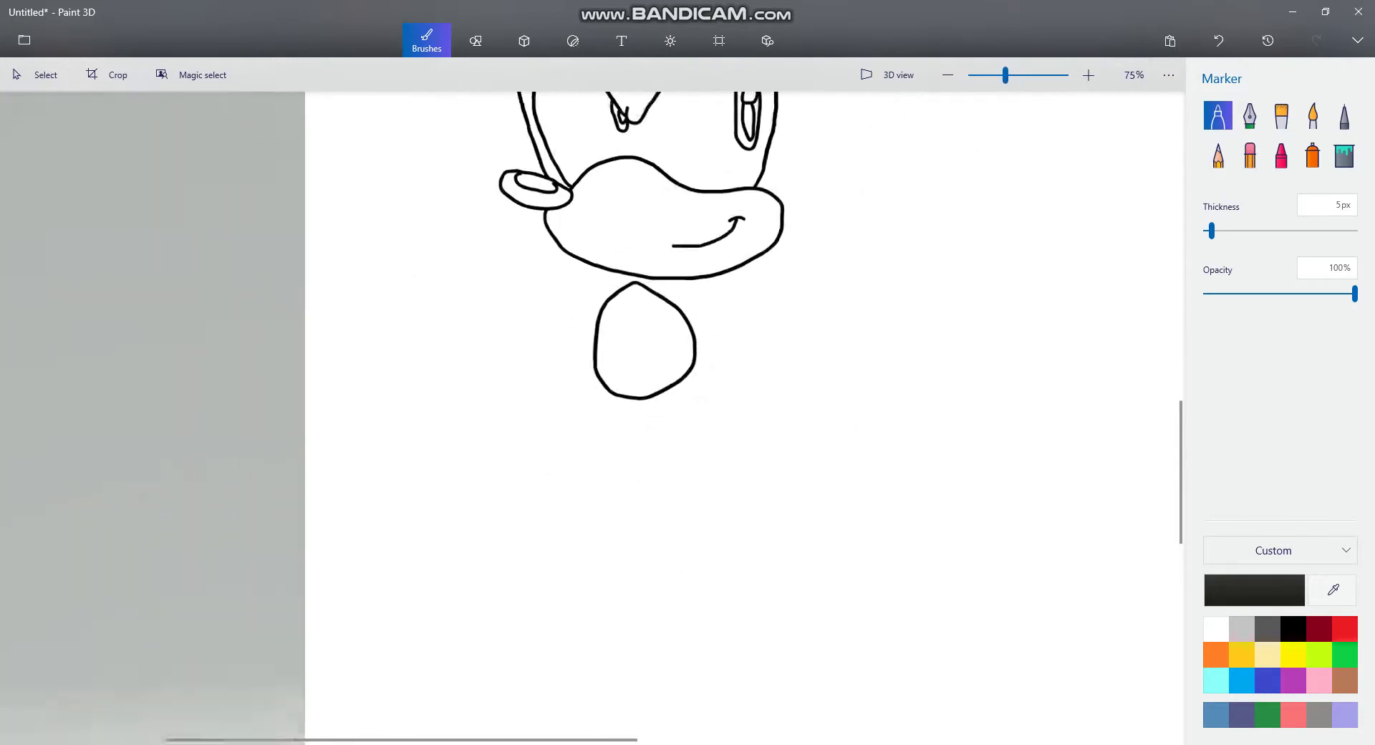
scroll(513, 460, "up", 2)
scroll(474, 351, "up", 3)
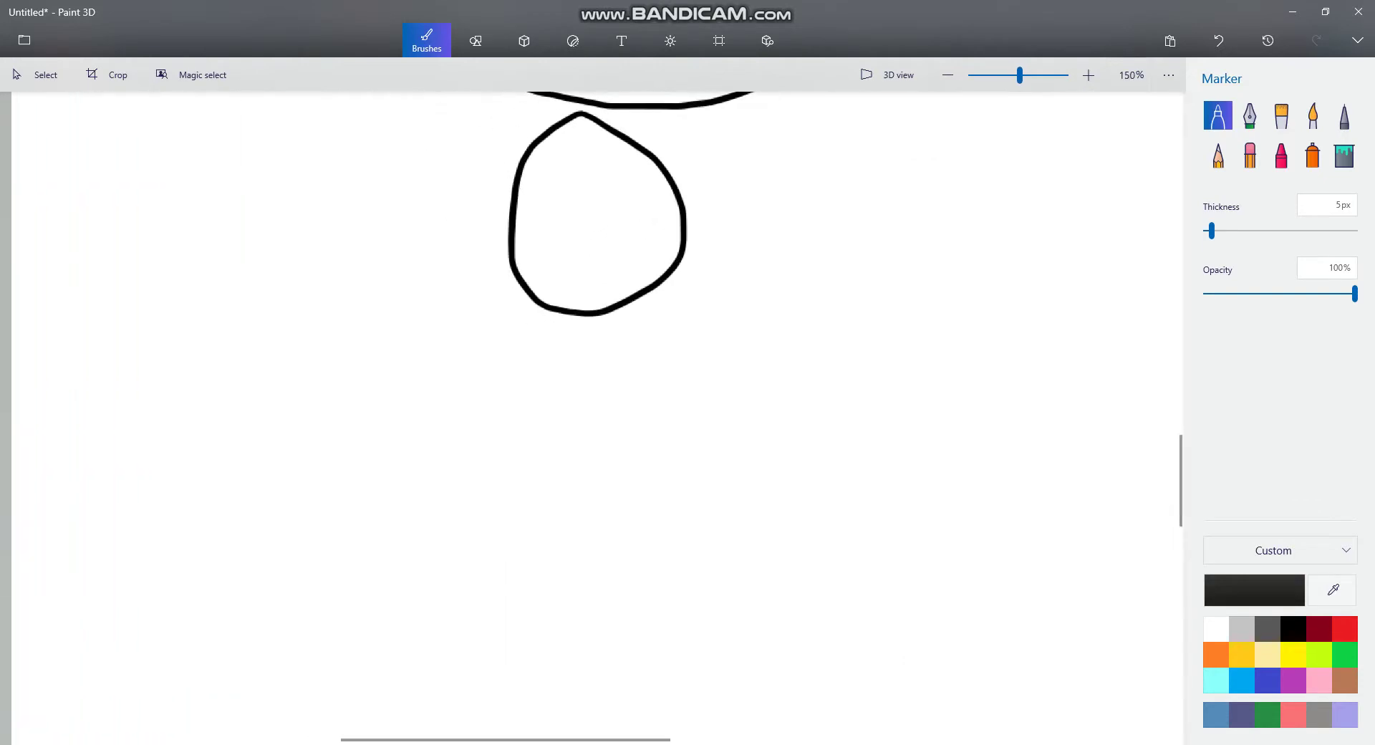
left_click_drag(487, 309, 447, 414)
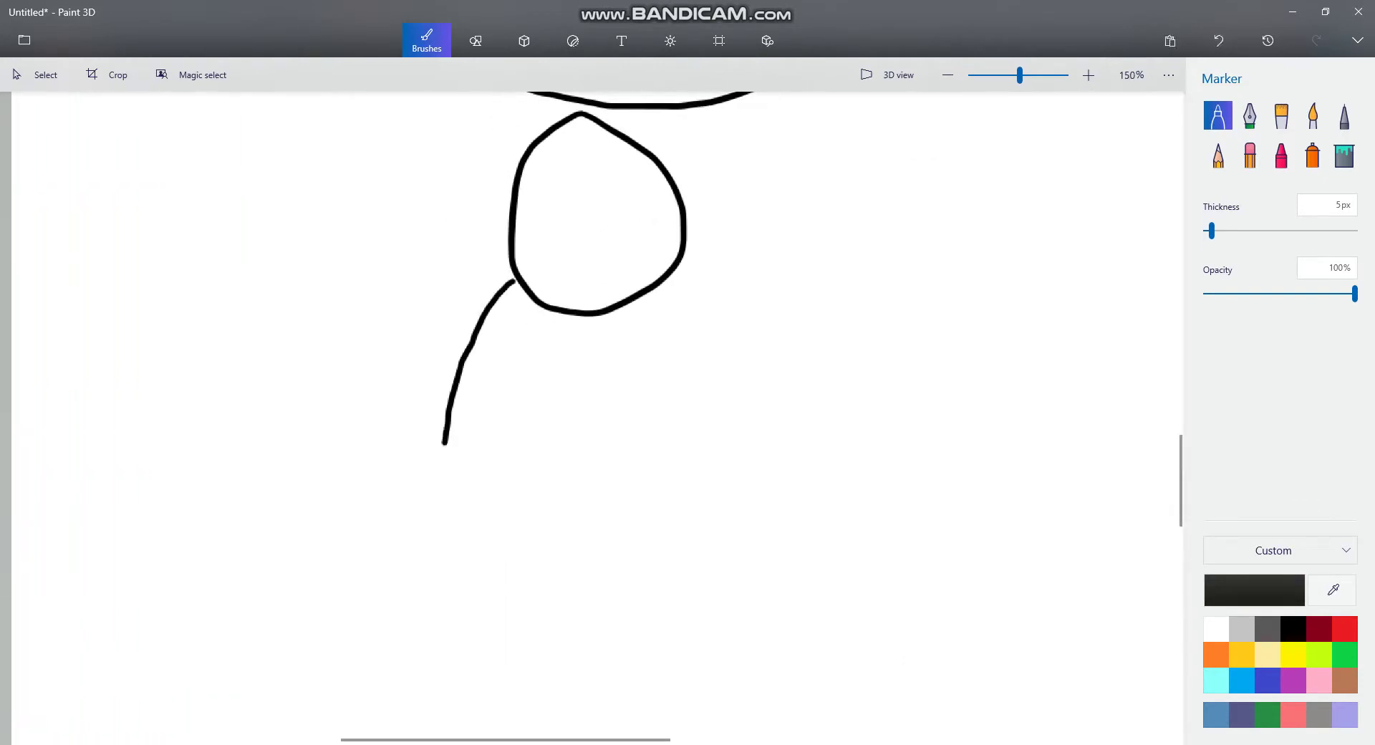
mouse_move(544, 334)
left_mouse_down()
mouse_move(589, 341)
mouse_move(522, 409)
left_mouse_up()
left_click_drag(585, 342, 598, 391)
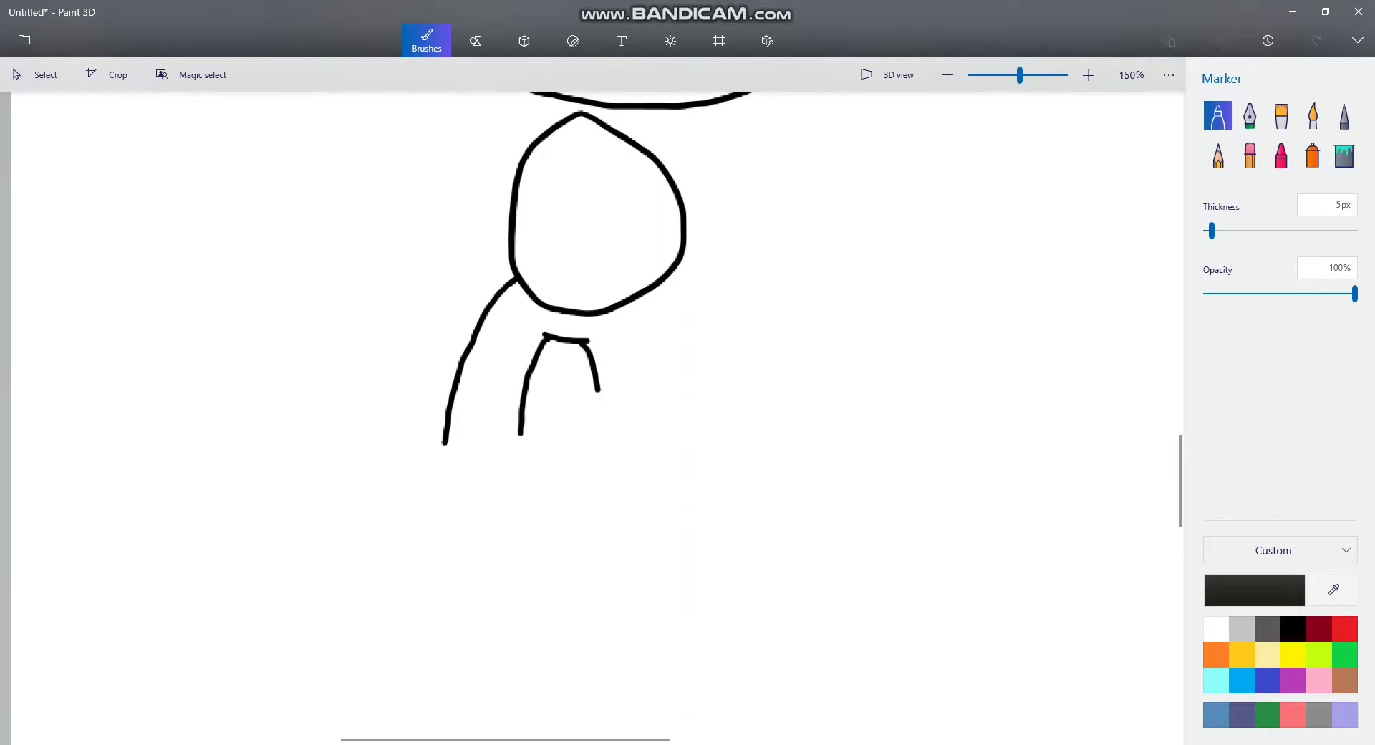
left_click_drag(668, 307, 688, 401)
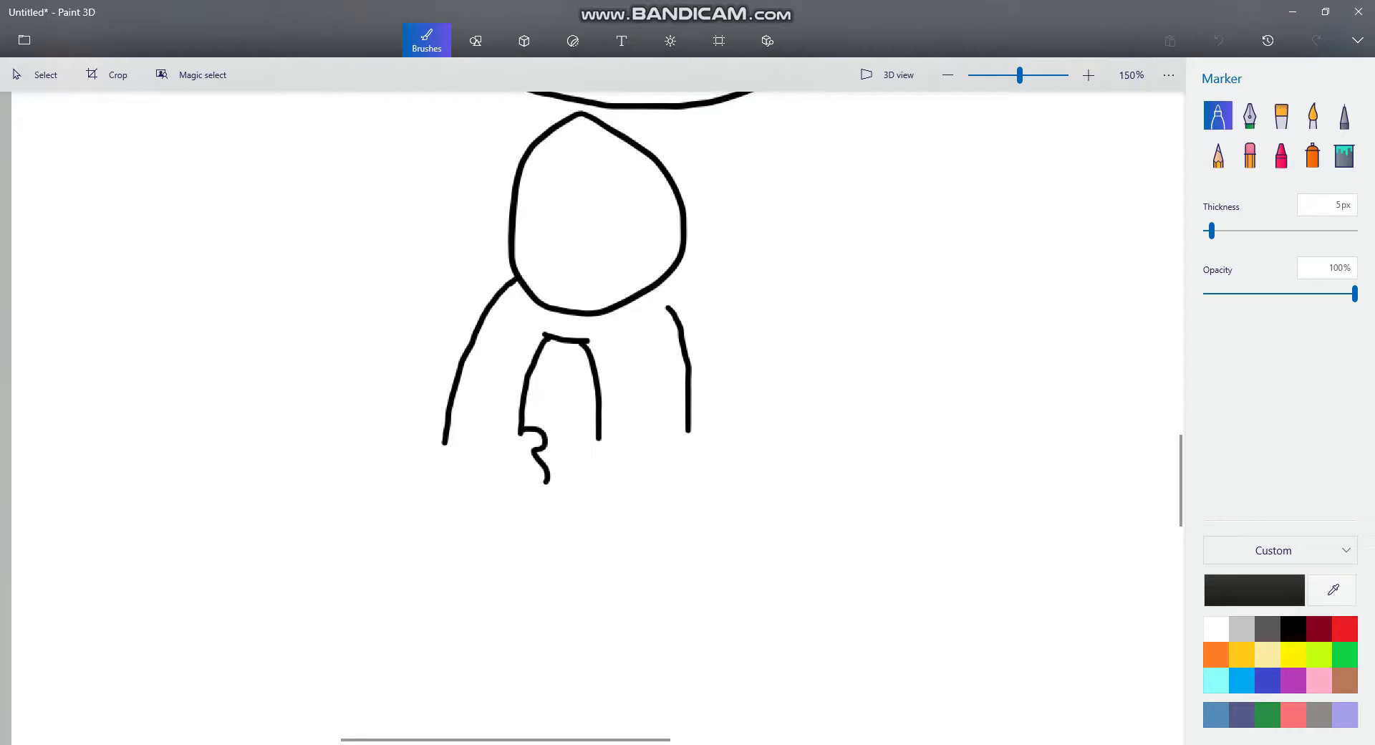
- Draw a rolled sock cuff at the end of the left leg and a pointed shoe with a sole beneath it
mouse_move(547, 481)
left_mouse_down()
mouse_move(483, 499)
mouse_move(425, 483)
left_mouse_up()
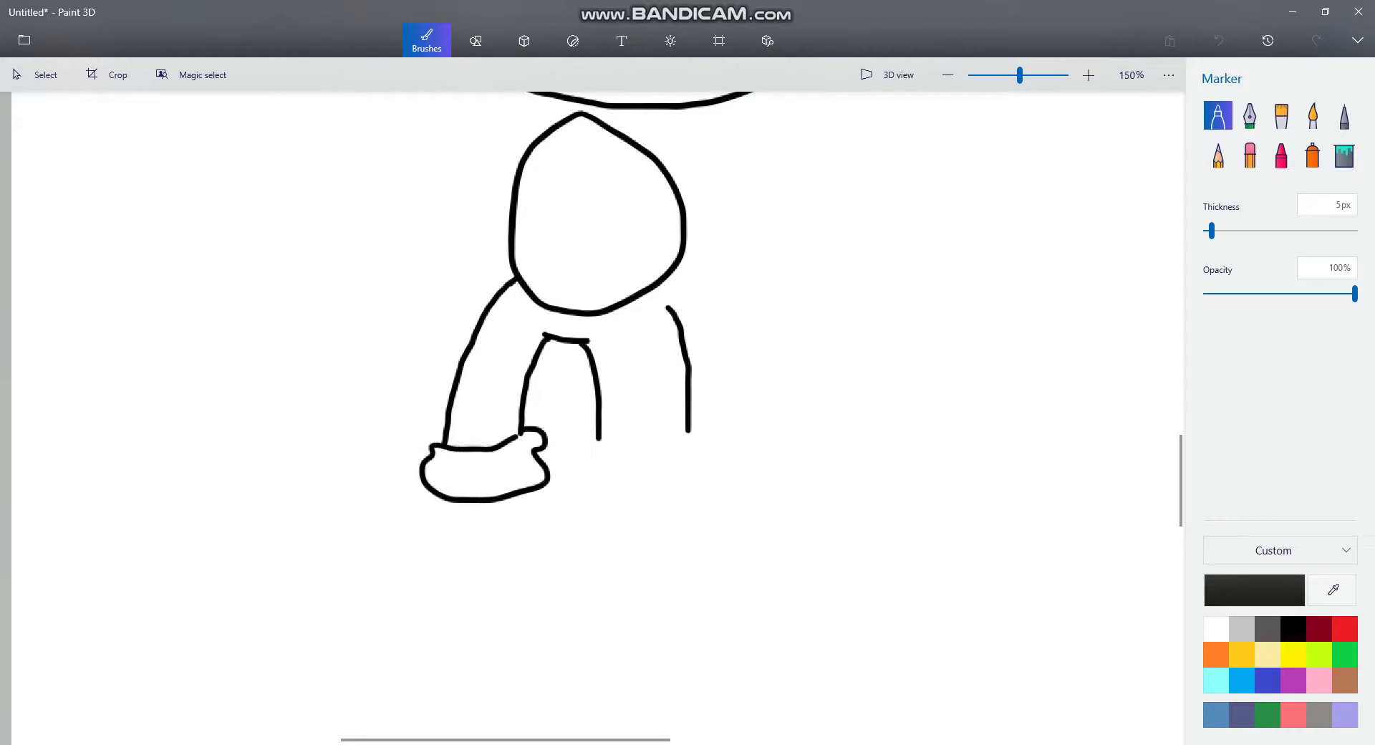
left_click_drag(410, 485, 357, 535)
mouse_move(320, 583)
left_mouse_down()
mouse_move(341, 605)
mouse_move(428, 609)
mouse_move(496, 596)
mouse_move(538, 558)
left_mouse_up()
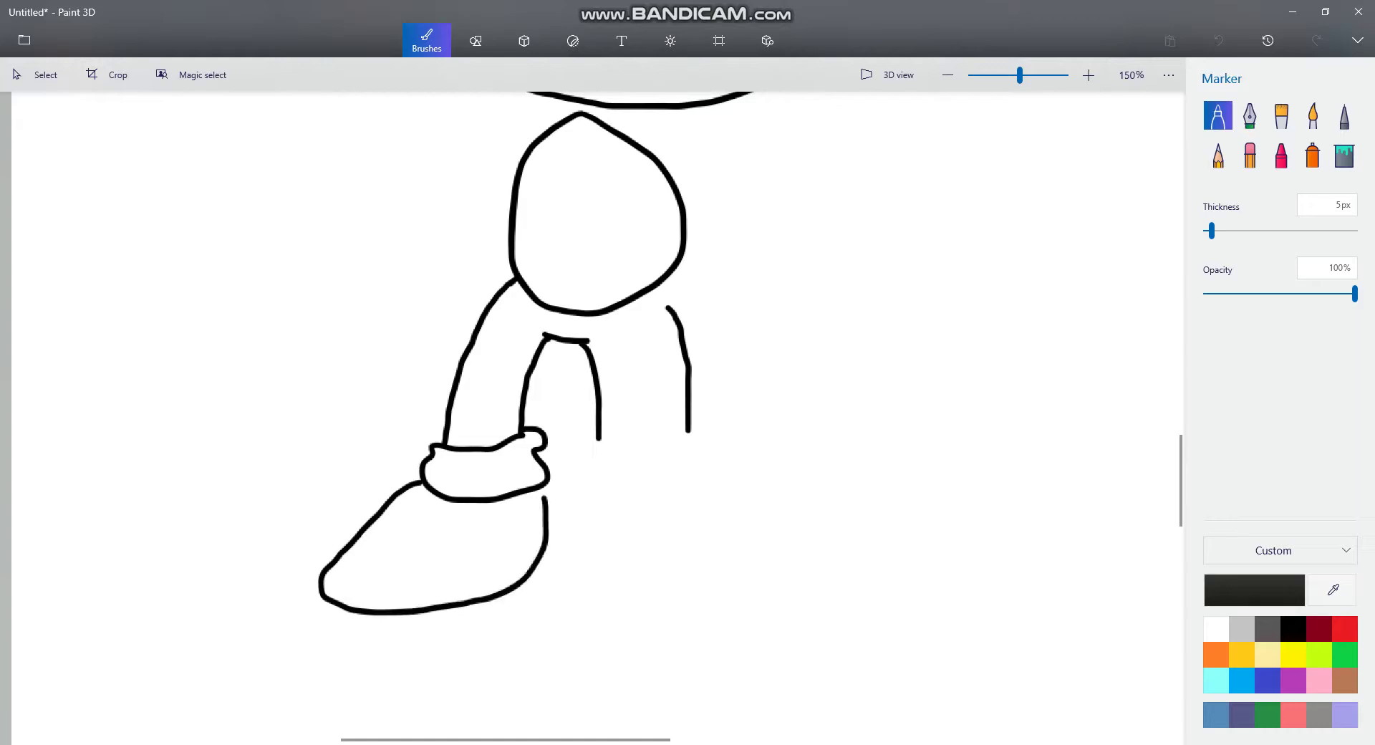
mouse_move(544, 485)
left_mouse_down()
mouse_move(571, 566)
mouse_move(461, 629)
mouse_move(348, 628)
left_mouse_up()
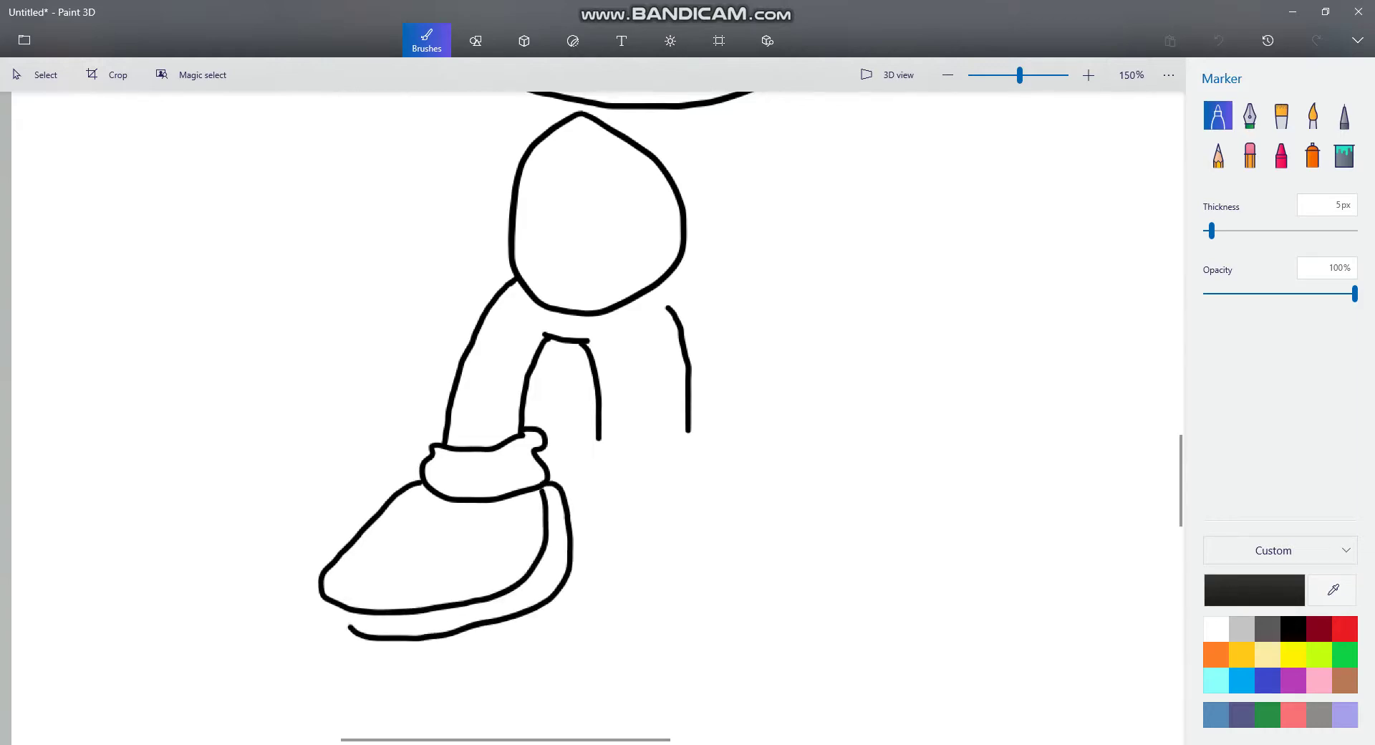
- Draw a rounded buckle with an inner slot on the shoe's side and a strap running across the shoe from both sides
scroll(441, 601, "up", 5)
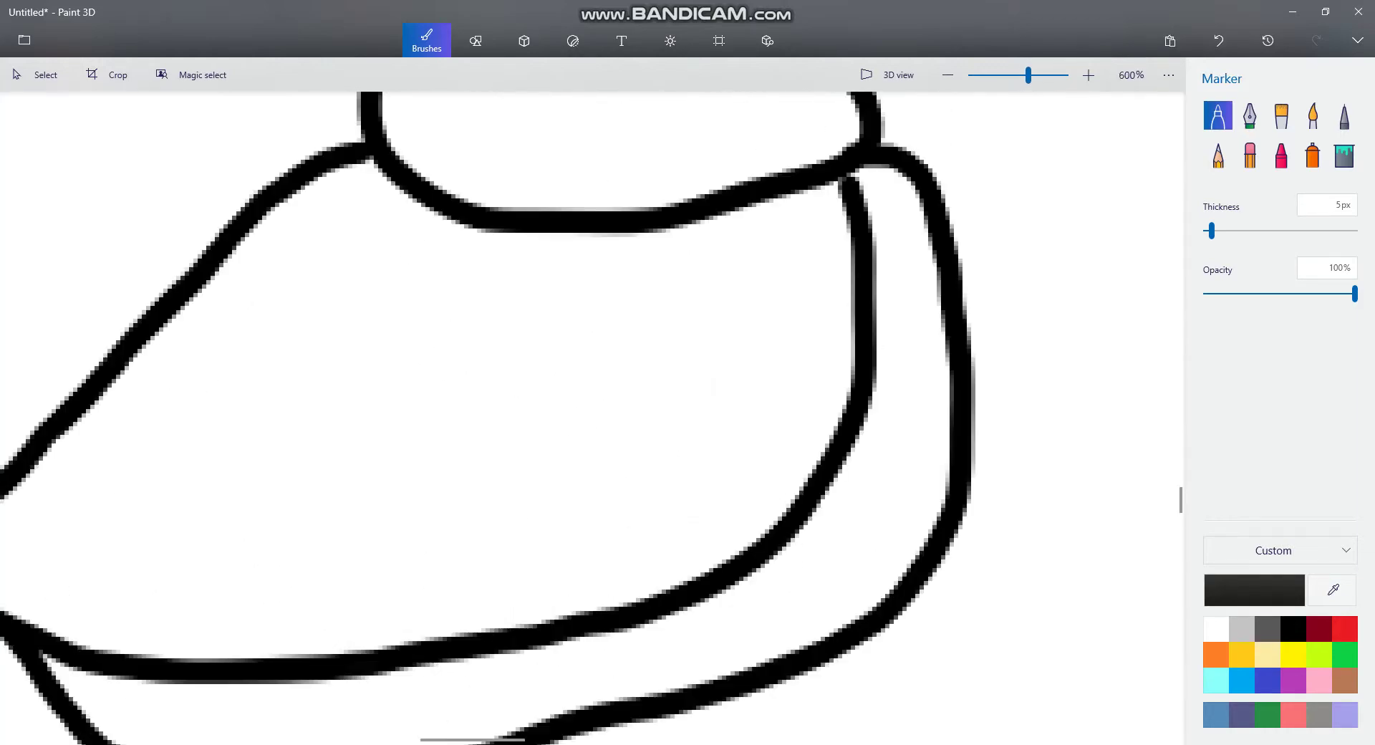
mouse_move(411, 471)
left_mouse_down()
mouse_move(433, 550)
mouse_move(694, 429)
mouse_move(570, 372)
mouse_move(411, 469)
left_mouse_up()
mouse_move(494, 464)
left_mouse_down()
mouse_move(589, 464)
mouse_move(649, 422)
mouse_move(646, 400)
mouse_move(589, 390)
mouse_move(477, 469)
left_mouse_up()
left_click_drag(534, 531, 596, 610)
mouse_move(677, 593)
left_mouse_down()
mouse_move(669, 537)
mouse_move(616, 496)
left_mouse_up()
mouse_move(458, 451)
left_mouse_down()
mouse_move(222, 342)
mouse_move(146, 349)
left_mouse_up()
mouse_move(214, 252)
left_mouse_down()
mouse_move(510, 340)
mouse_move(555, 373)
left_mouse_up()
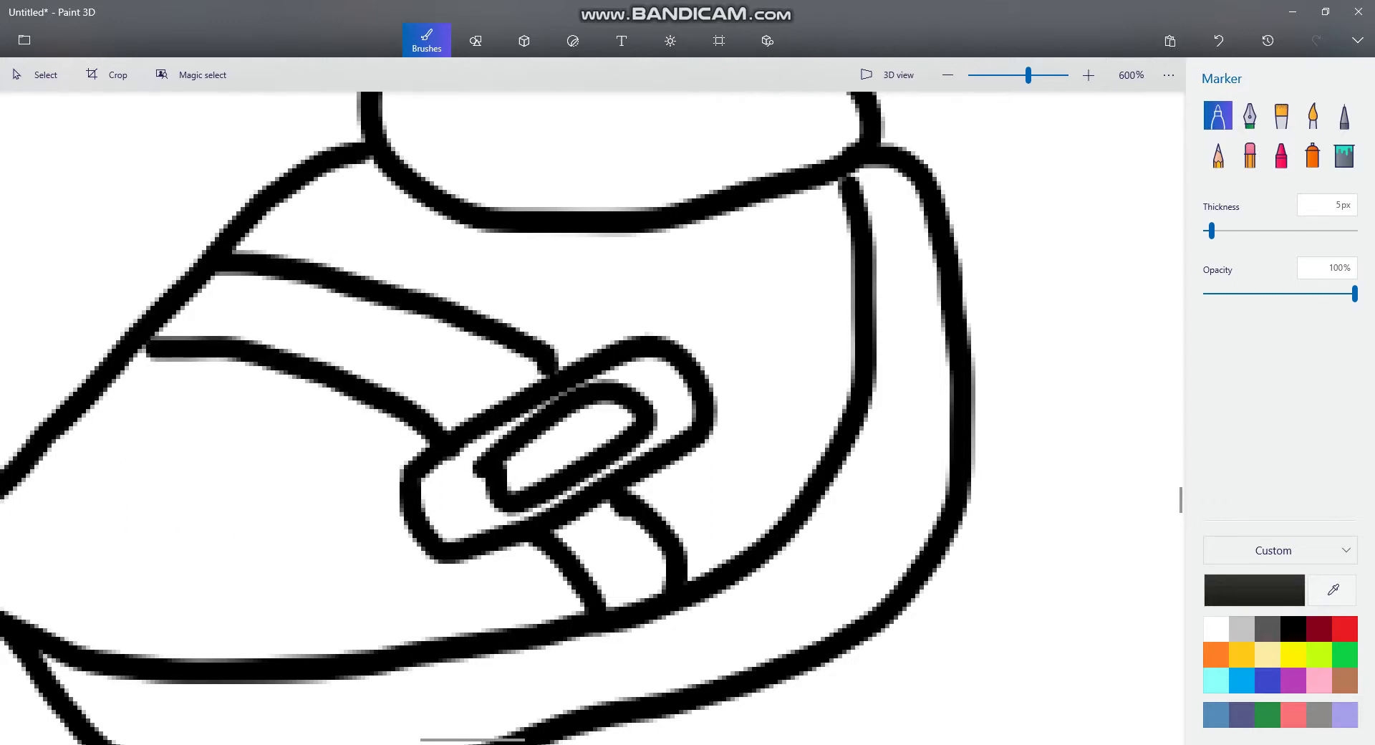
- Draw a small rounded tab on the heel edge of the left shoe
scroll(739, 437, "down", 2)
scroll(807, 349, "up", 2)
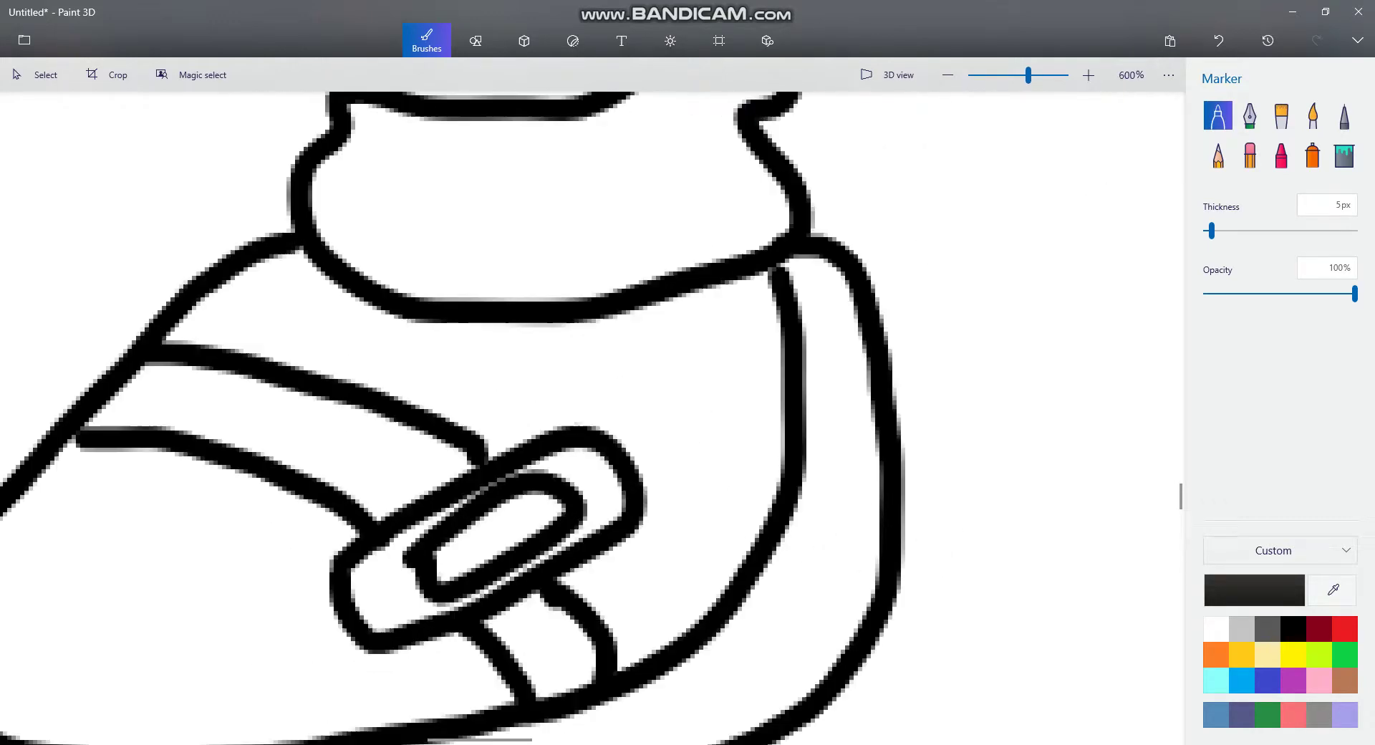
mouse_move(854, 311)
left_mouse_down()
mouse_move(830, 402)
mouse_move(872, 418)
left_mouse_up()
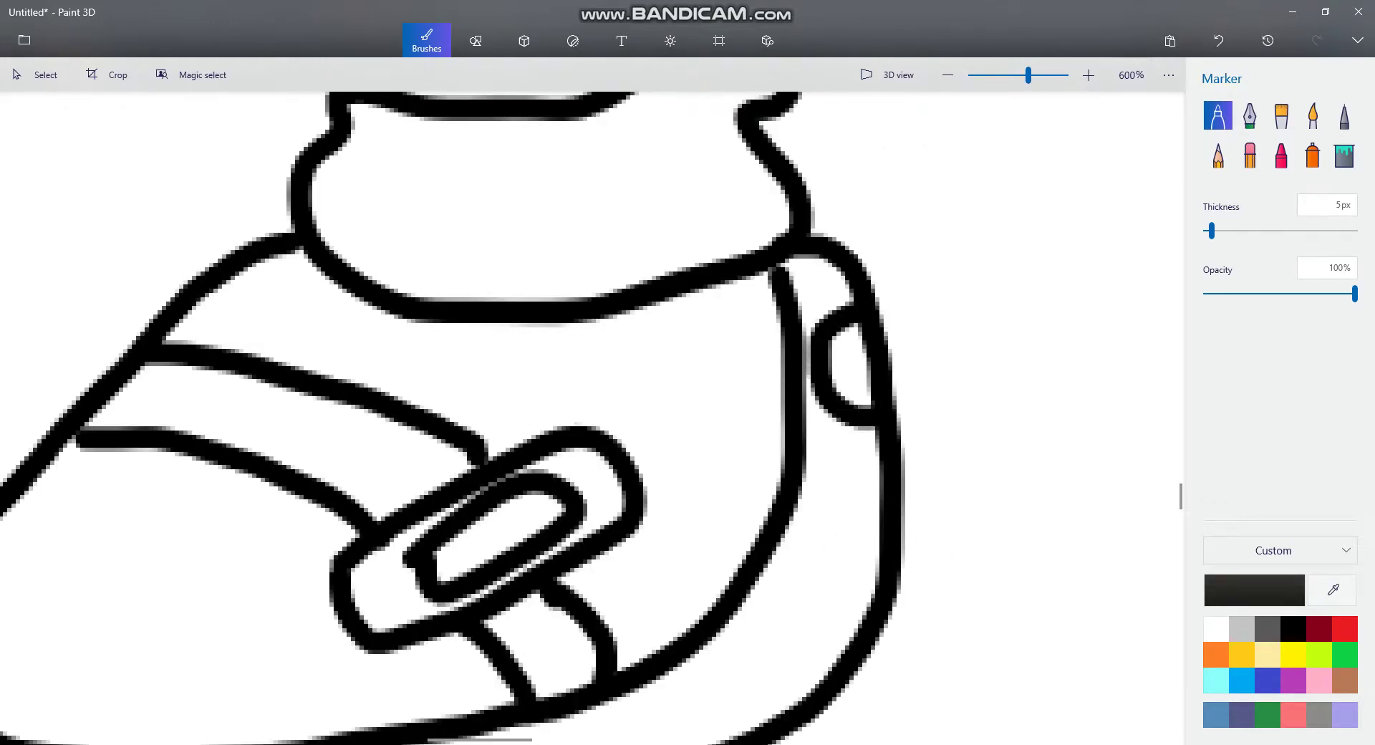
- Draw a rolled sock cuff around the end of the right leg, with a curved upper edge joining the leg lines
scroll(793, 395, "down", 4)
scroll(931, 336, "down", 2)
scroll(931, 337, "up", 5)
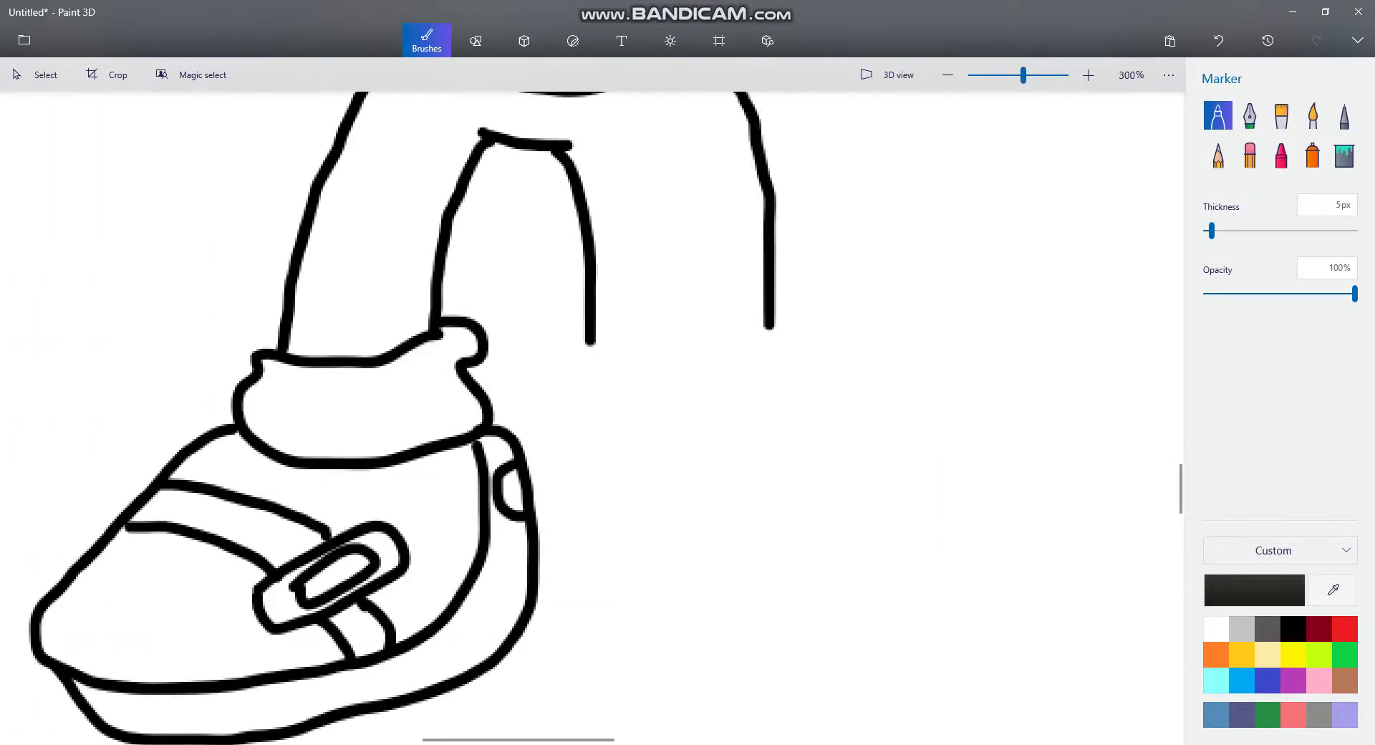
mouse_move(584, 314)
left_mouse_down()
mouse_move(540, 361)
mouse_move(620, 420)
mouse_move(705, 422)
mouse_move(807, 362)
mouse_move(810, 320)
mouse_move(772, 314)
left_mouse_up()
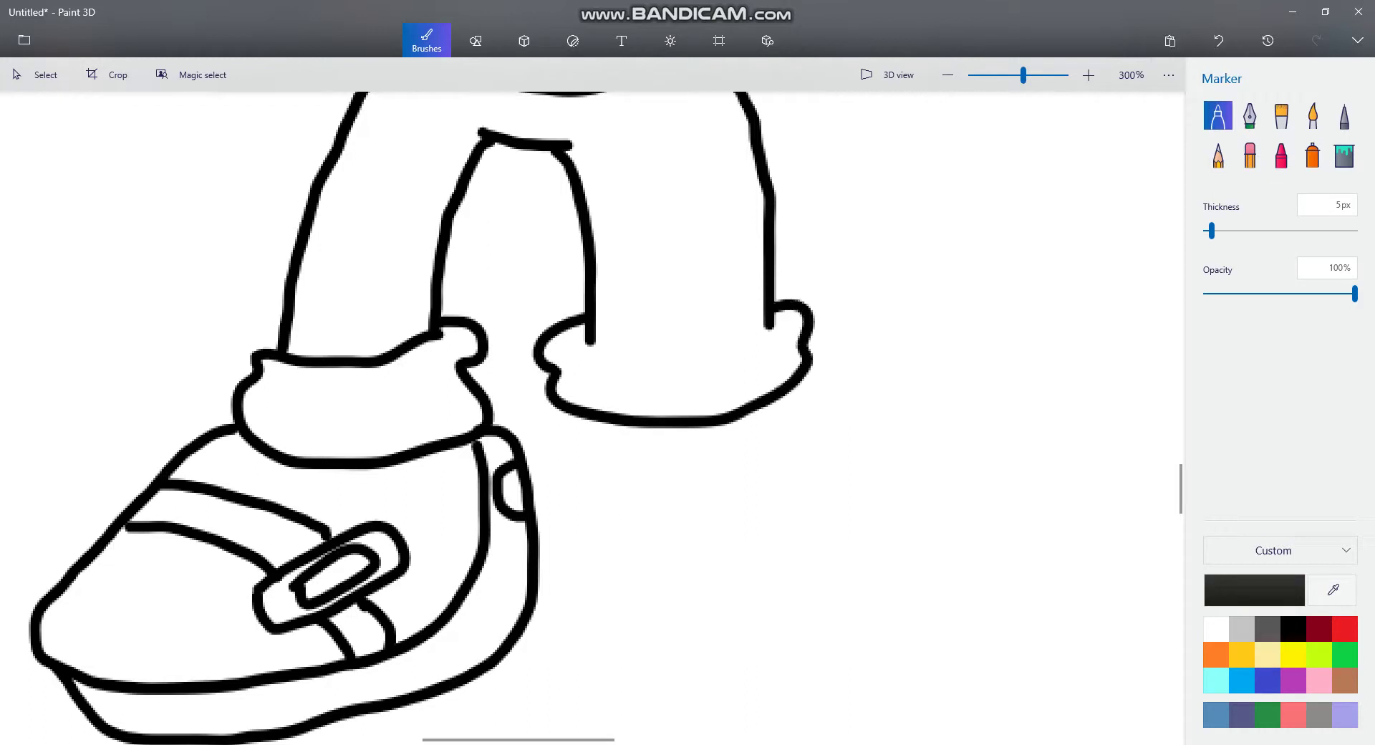
mouse_move(583, 318)
left_mouse_down()
mouse_move(634, 356)
mouse_move(778, 328)
left_mouse_up()
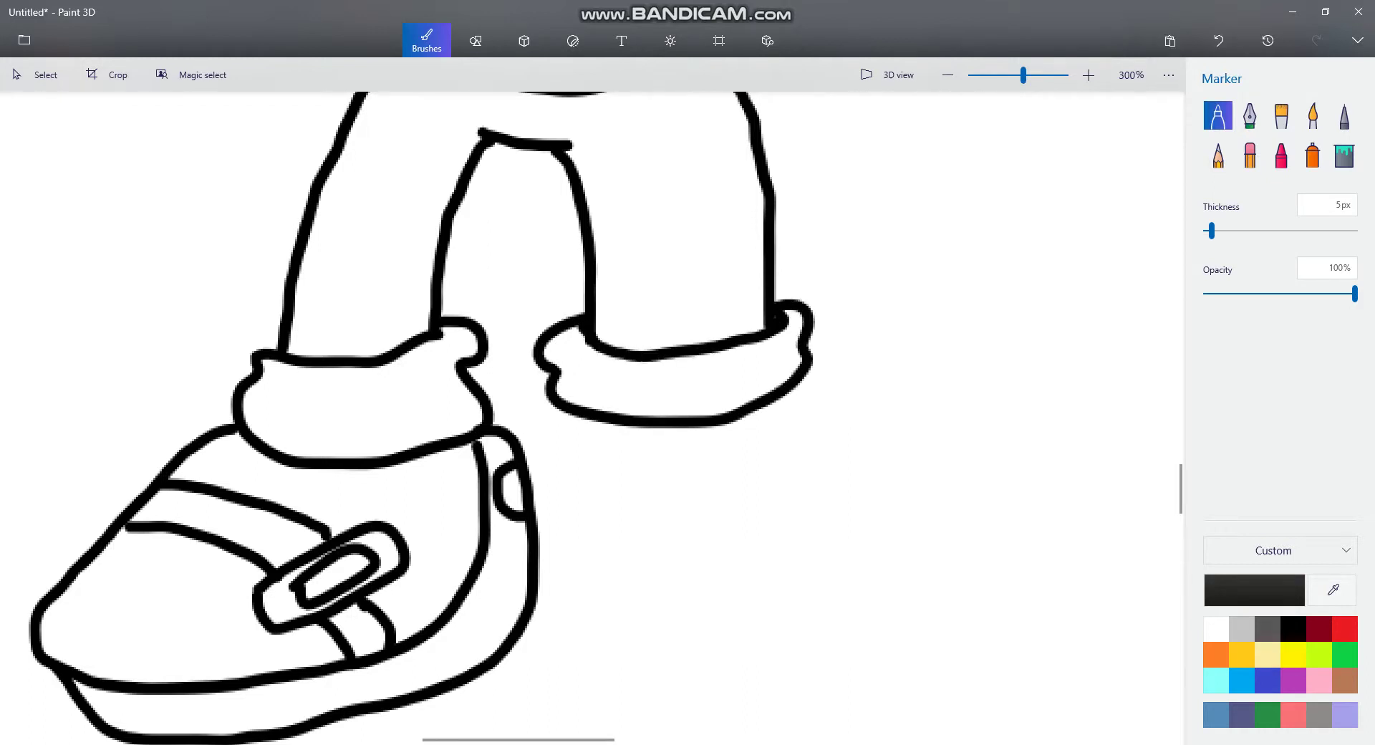
mouse_move(560, 411)
left_mouse_down()
mouse_move(559, 550)
mouse_move(608, 641)
mouse_move(917, 652)
mouse_move(872, 451)
mouse_move(794, 387)
left_mouse_up()
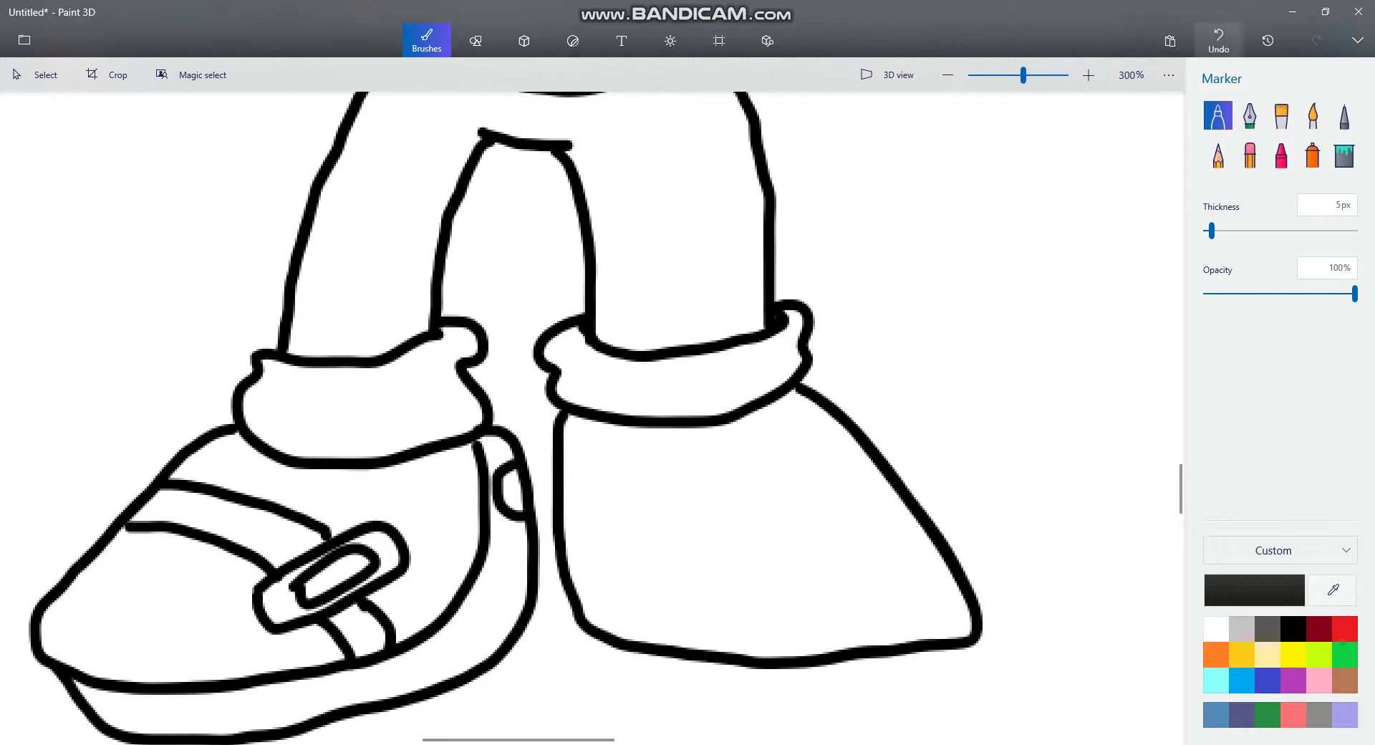
left_click(1218, 40)
mouse_move(581, 419)
left_mouse_down()
mouse_move(565, 533)
mouse_move(644, 667)
mouse_move(749, 737)
mouse_move(880, 669)
mouse_move(878, 500)
left_mouse_up()
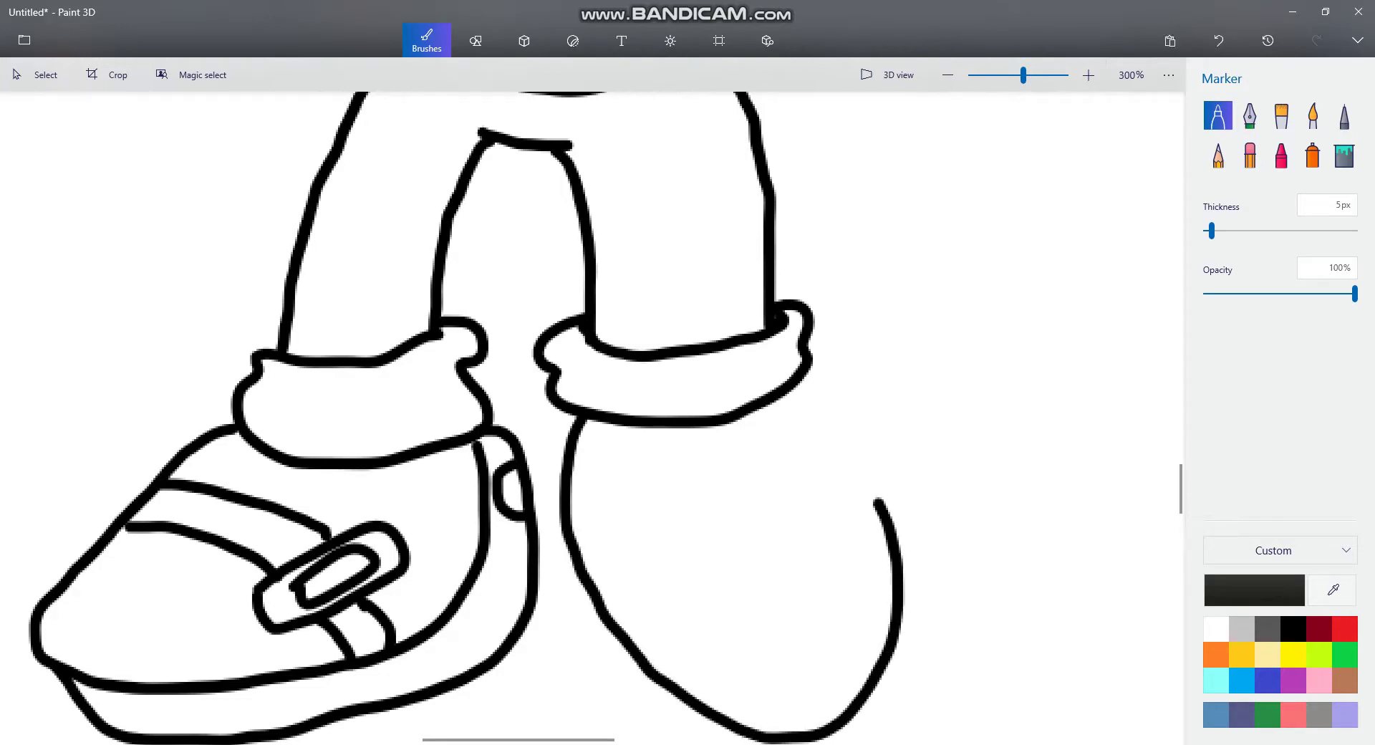
scroll(899, 459, "down", 3)
left_click(1219, 41)
- Draw a rounded shoe outline below the right sock cuff, with a curved sole line along its lower edge
scroll(550, 612, "down", 2)
scroll(775, 601, "up", 5)
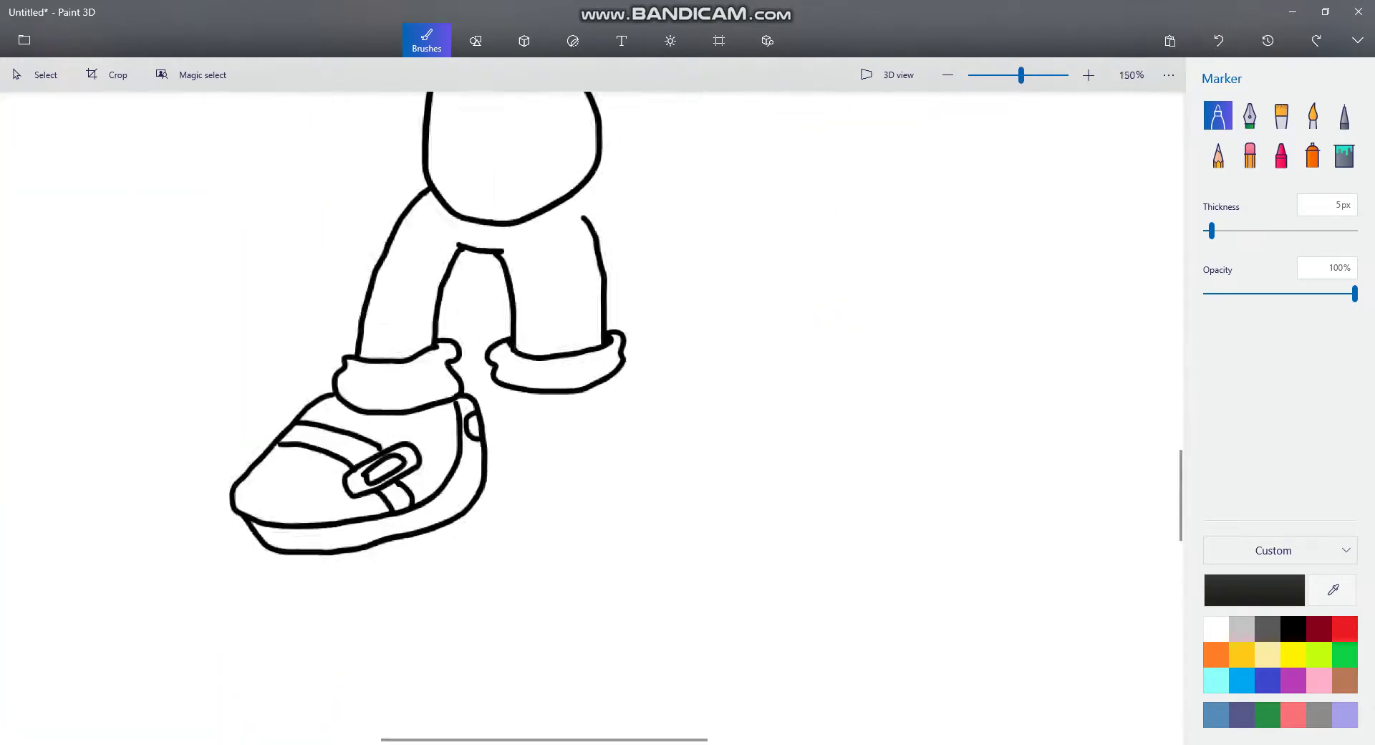
mouse_move(435, 448)
left_mouse_down()
mouse_move(660, 474)
mouse_move(767, 427)
mouse_move(703, 238)
mouse_move(636, 166)
left_mouse_up()
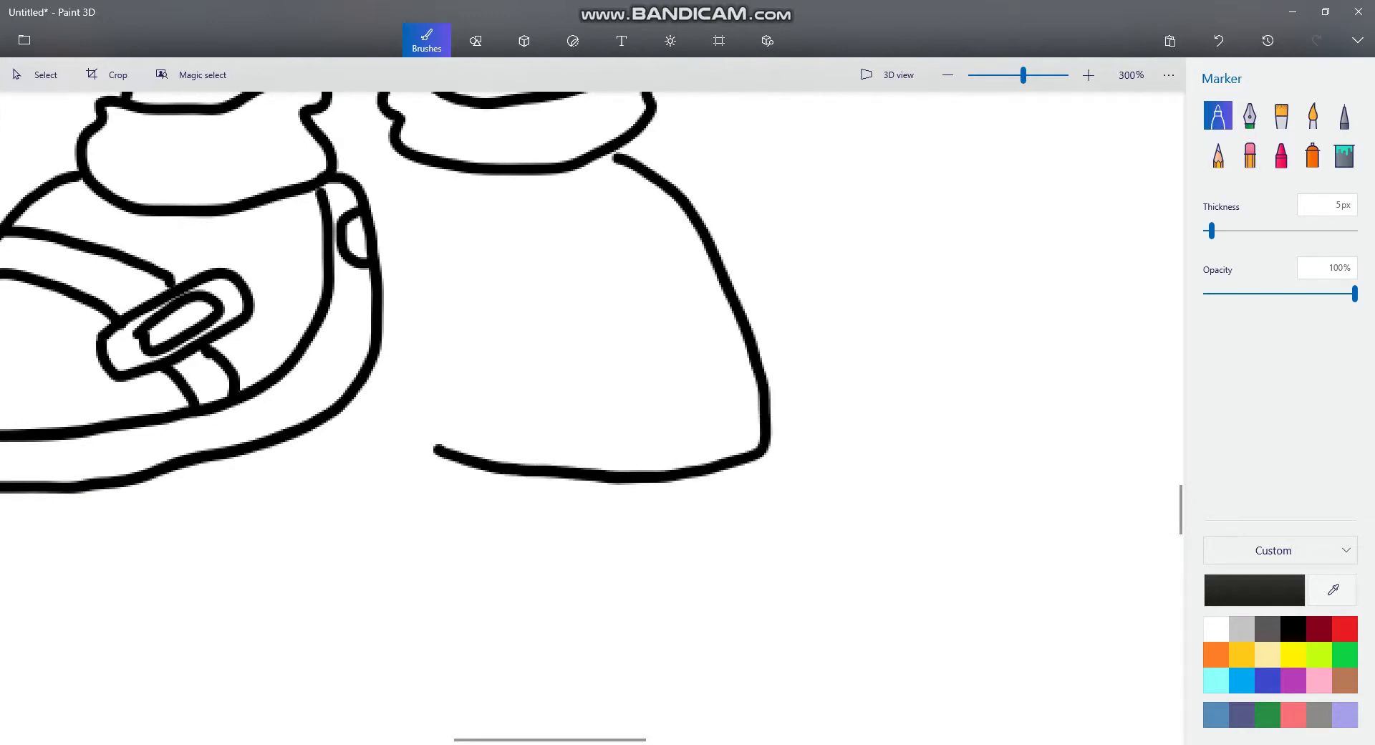
mouse_move(449, 171)
left_mouse_down()
mouse_move(405, 275)
mouse_move(416, 433)
left_mouse_up()
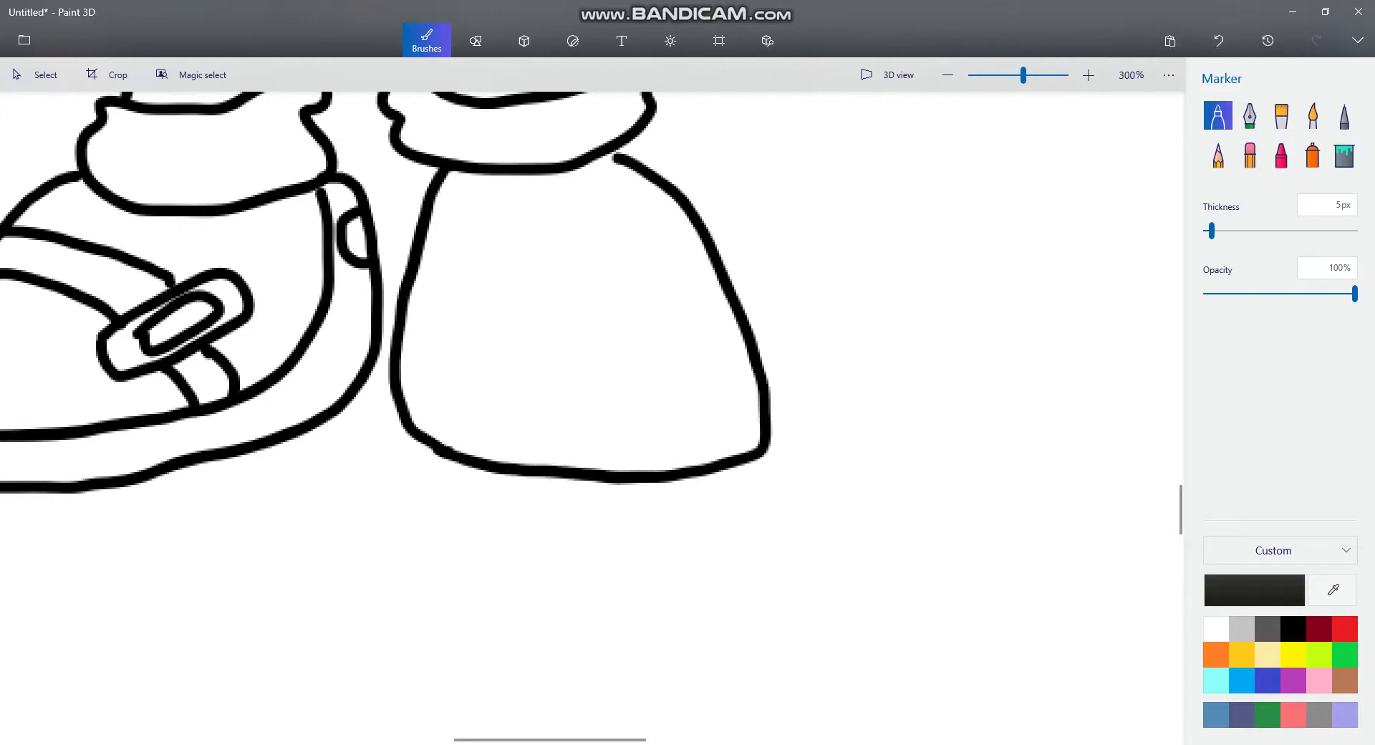
mouse_move(420, 283)
left_mouse_down()
mouse_move(409, 344)
mouse_move(538, 430)
mouse_move(749, 403)
left_mouse_up()
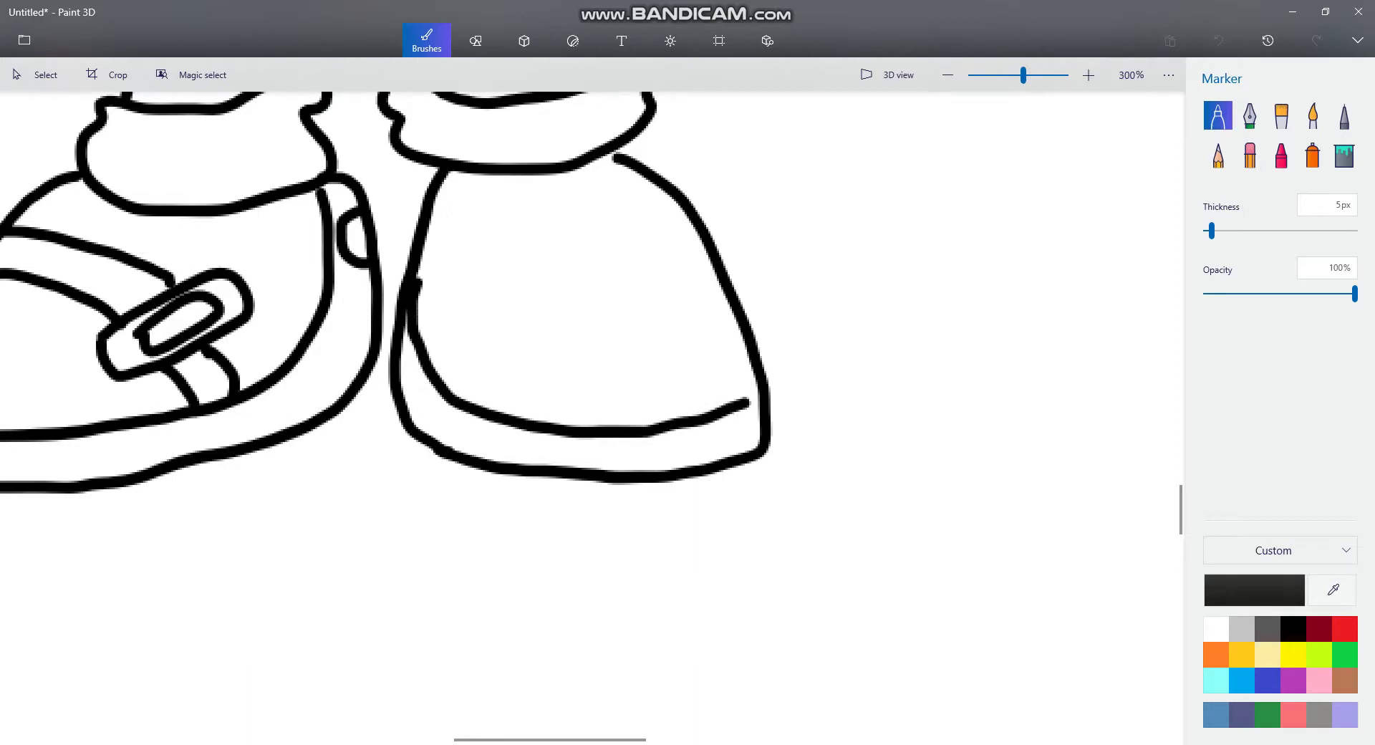
- Draw a small buckle with an inner slot on the right shoe's inner side and a curved strap running from it across the shoe
mouse_move(480, 311)
left_mouse_down()
mouse_move(445, 309)
mouse_move(430, 342)
mouse_move(485, 358)
mouse_move(507, 327)
mouse_move(469, 308)
mouse_move(471, 326)
mouse_move(448, 333)
mouse_move(479, 324)
left_mouse_up()
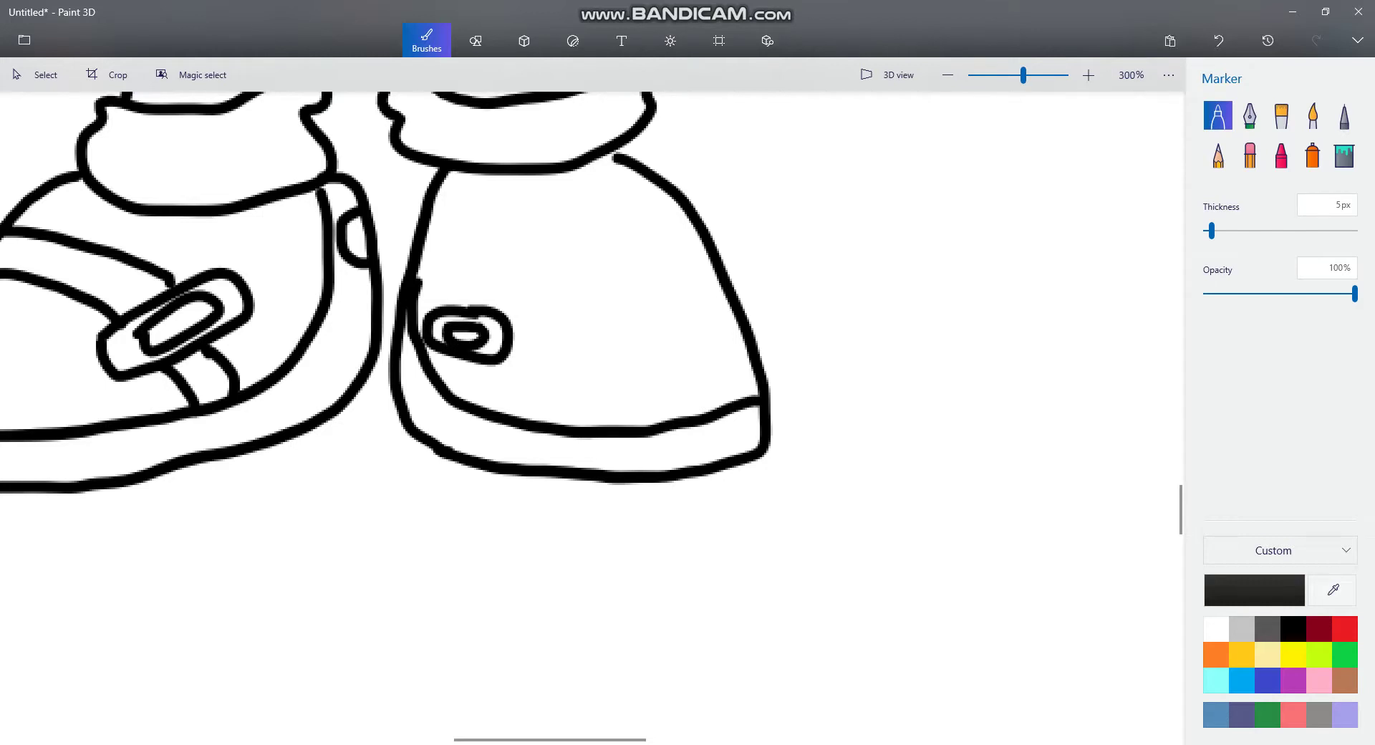
mouse_move(457, 306)
left_mouse_down()
mouse_move(524, 251)
mouse_move(663, 222)
mouse_move(709, 229)
left_mouse_up()
mouse_move(507, 317)
left_mouse_down()
mouse_move(615, 266)
mouse_move(693, 260)
left_mouse_up()
scroll(573, 402, "down", 10)
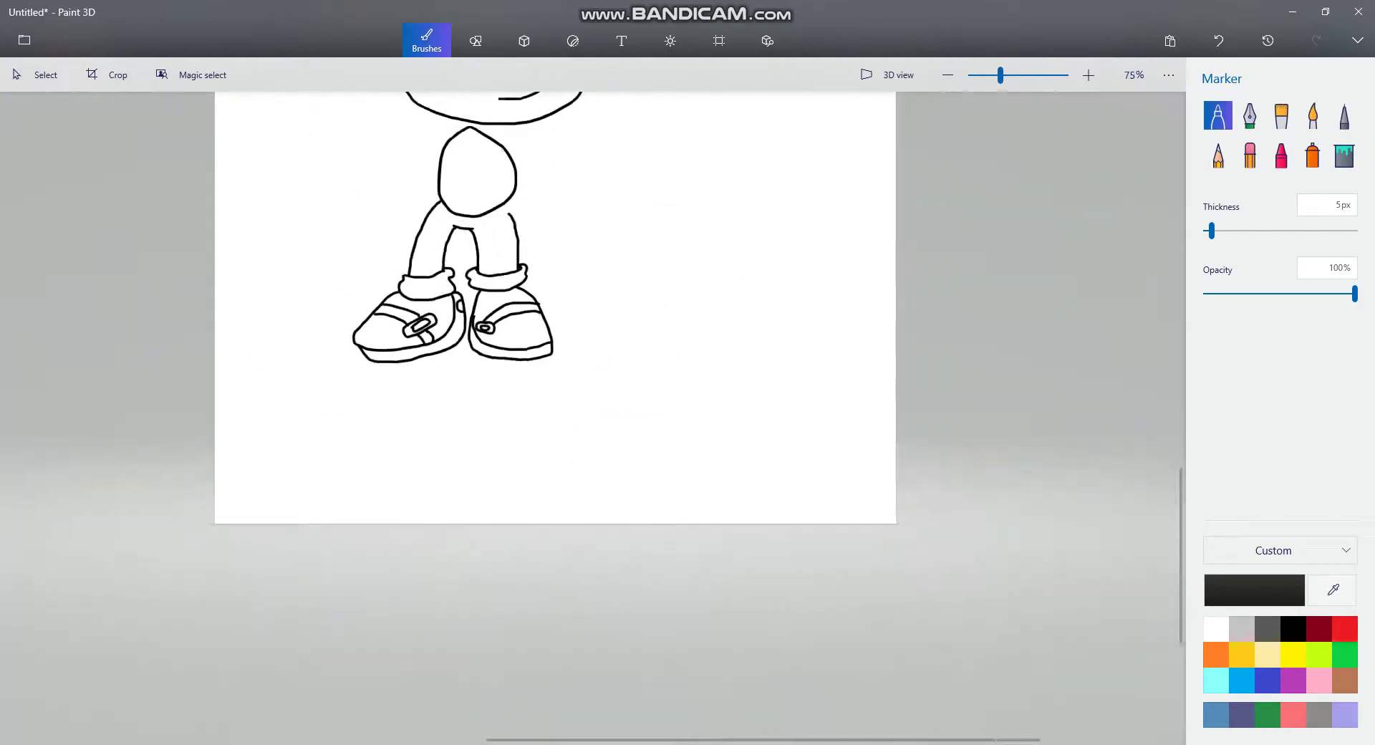
scroll(551, 332, "up", 7)
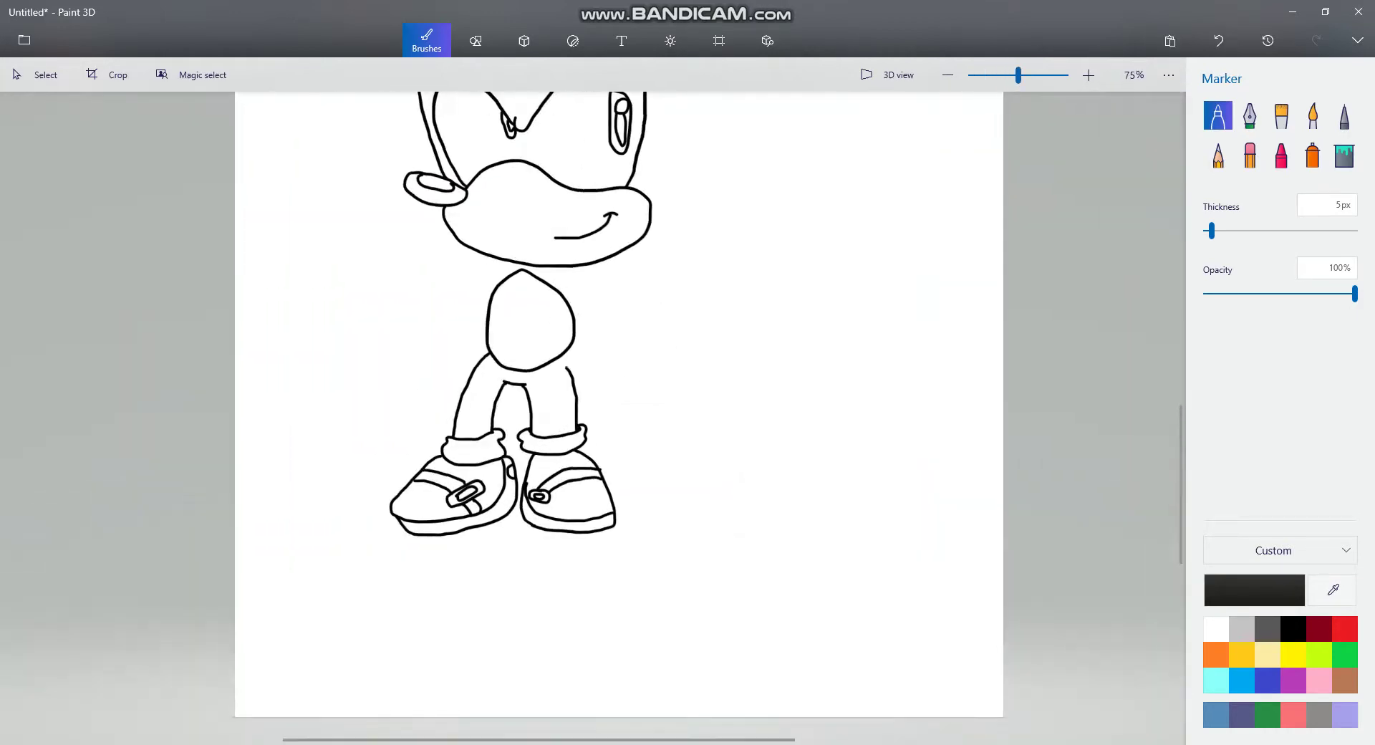
scroll(500, 414, "up", 6)
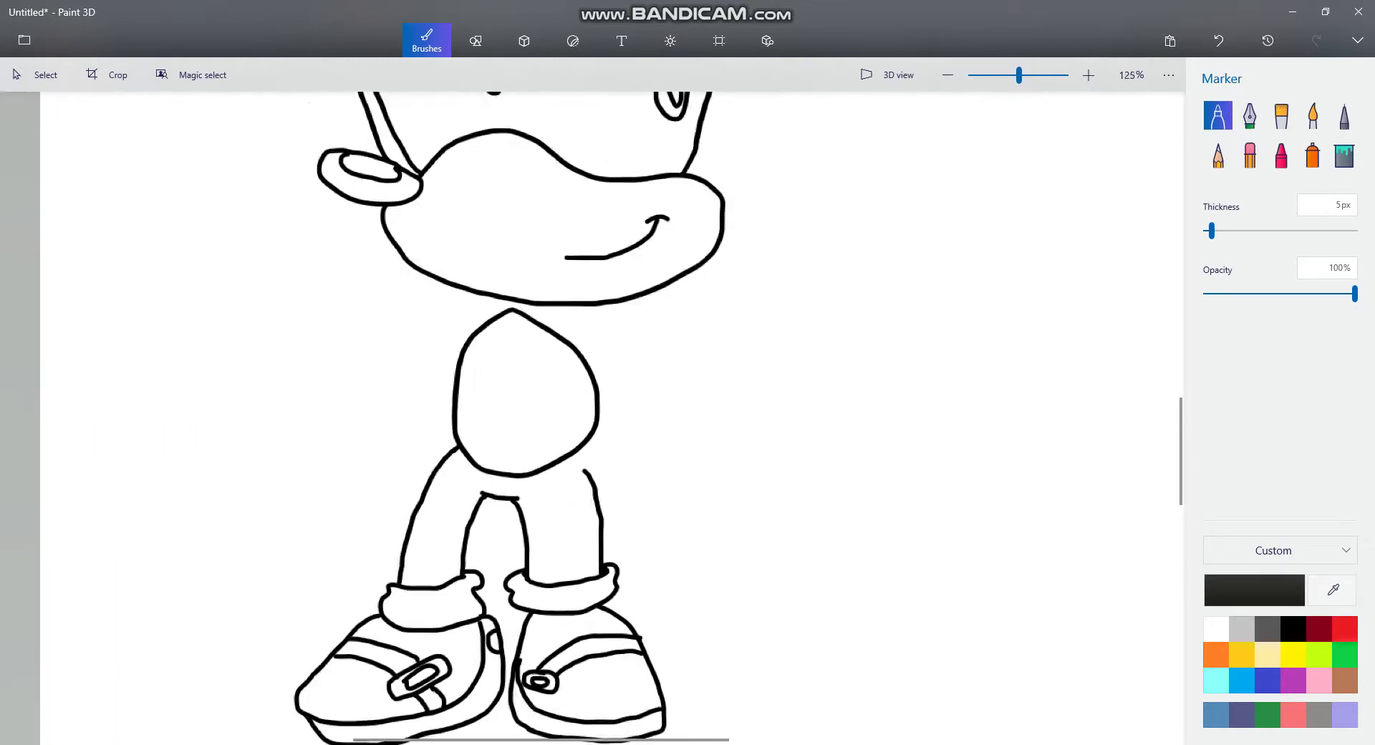
left_click_drag(592, 114, 582, 138)
scroll(597, 157, "down", 3)
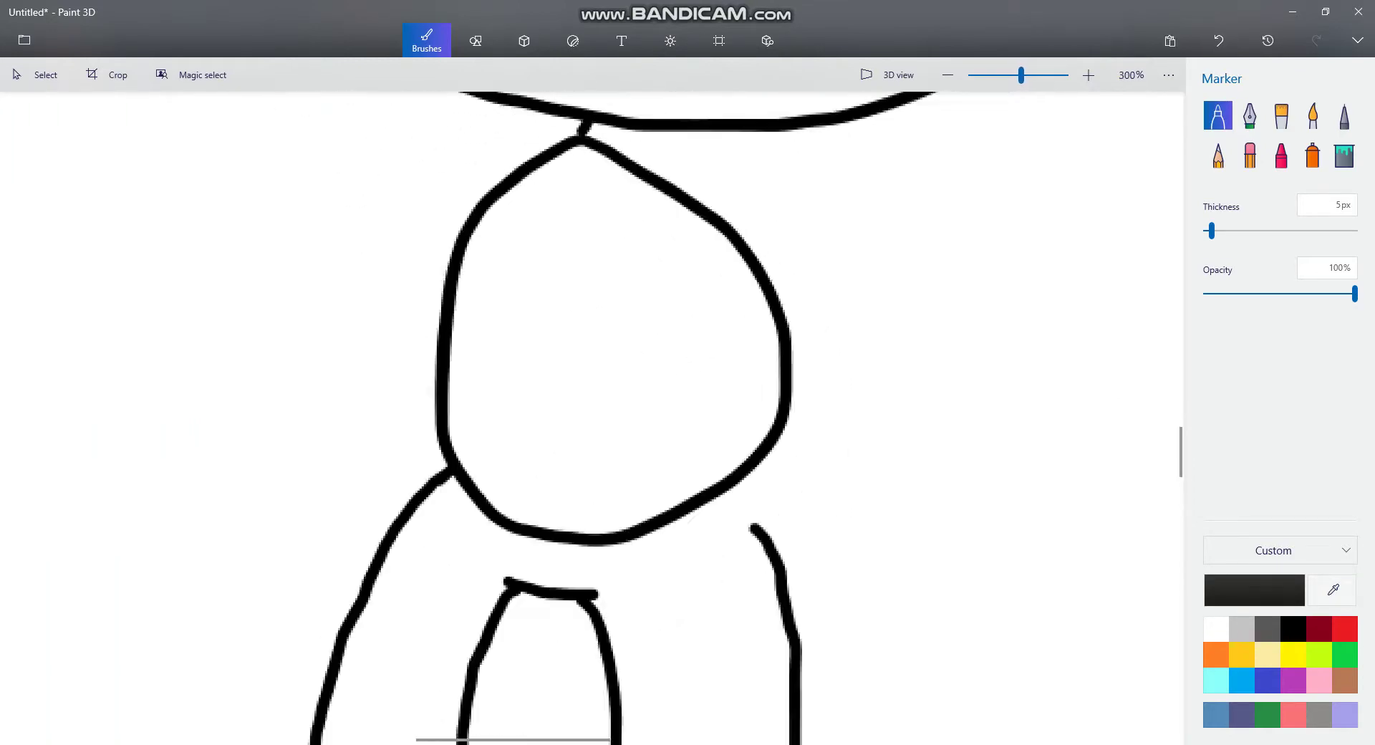
left_click(1218, 40)
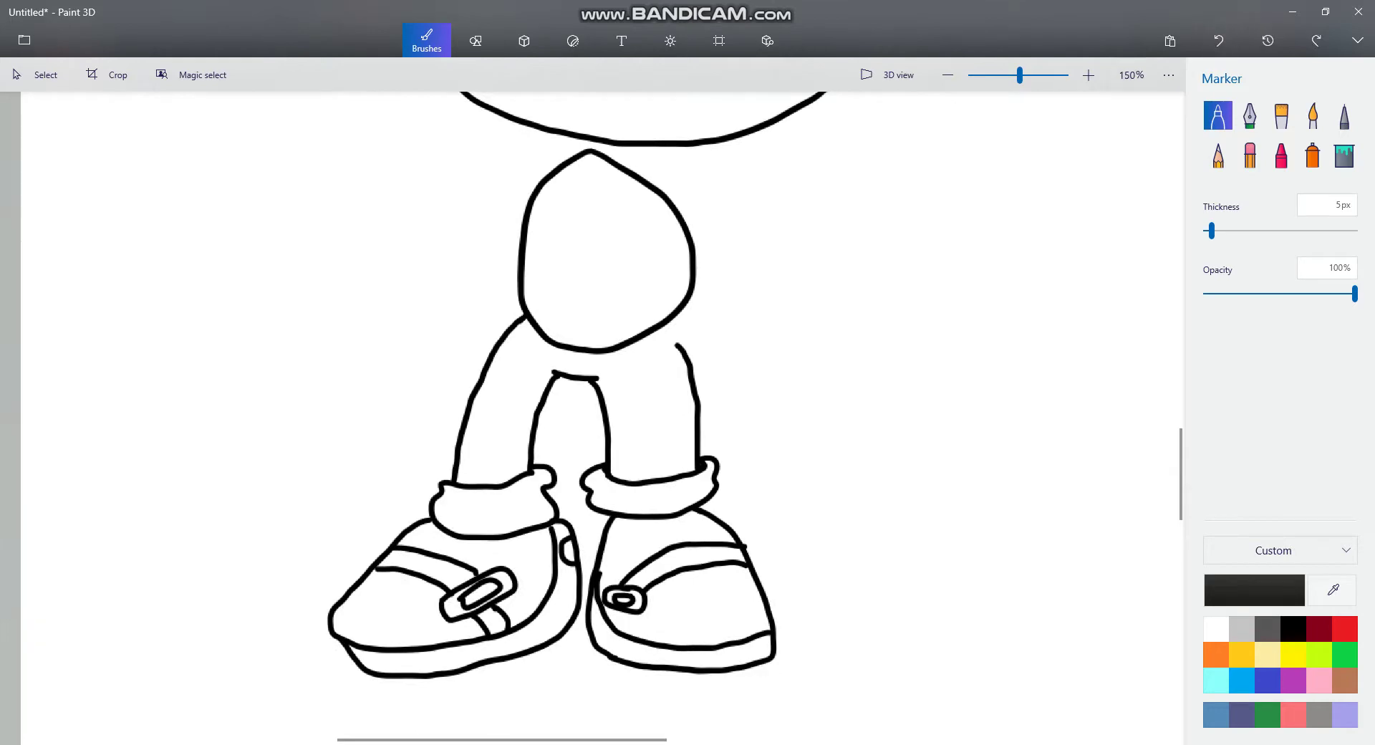
scroll(726, 271, "down", 2)
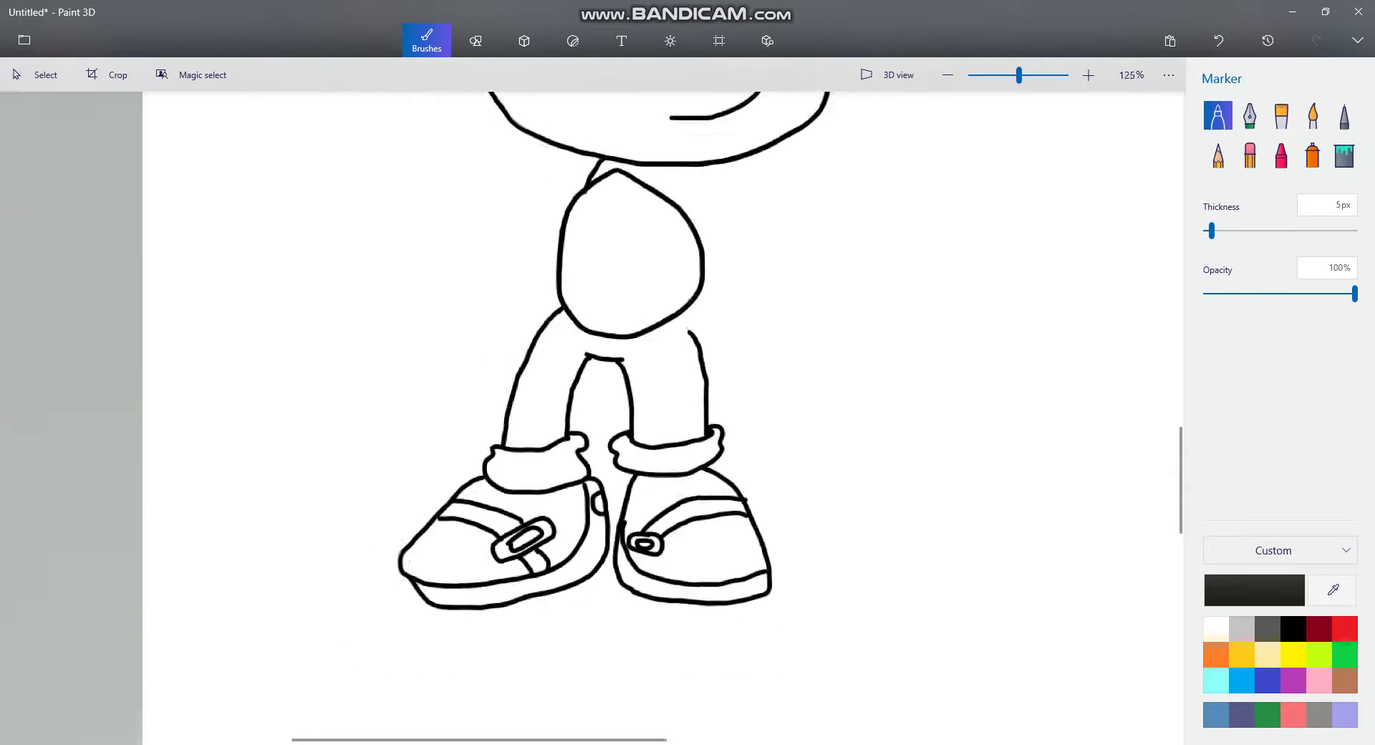
left_click(1219, 40)
- Draw a short slanted line joining the underside of the muzzle to the upper left side of the body
scroll(603, 183, "up", 3)
scroll(662, 167, "up", 1)
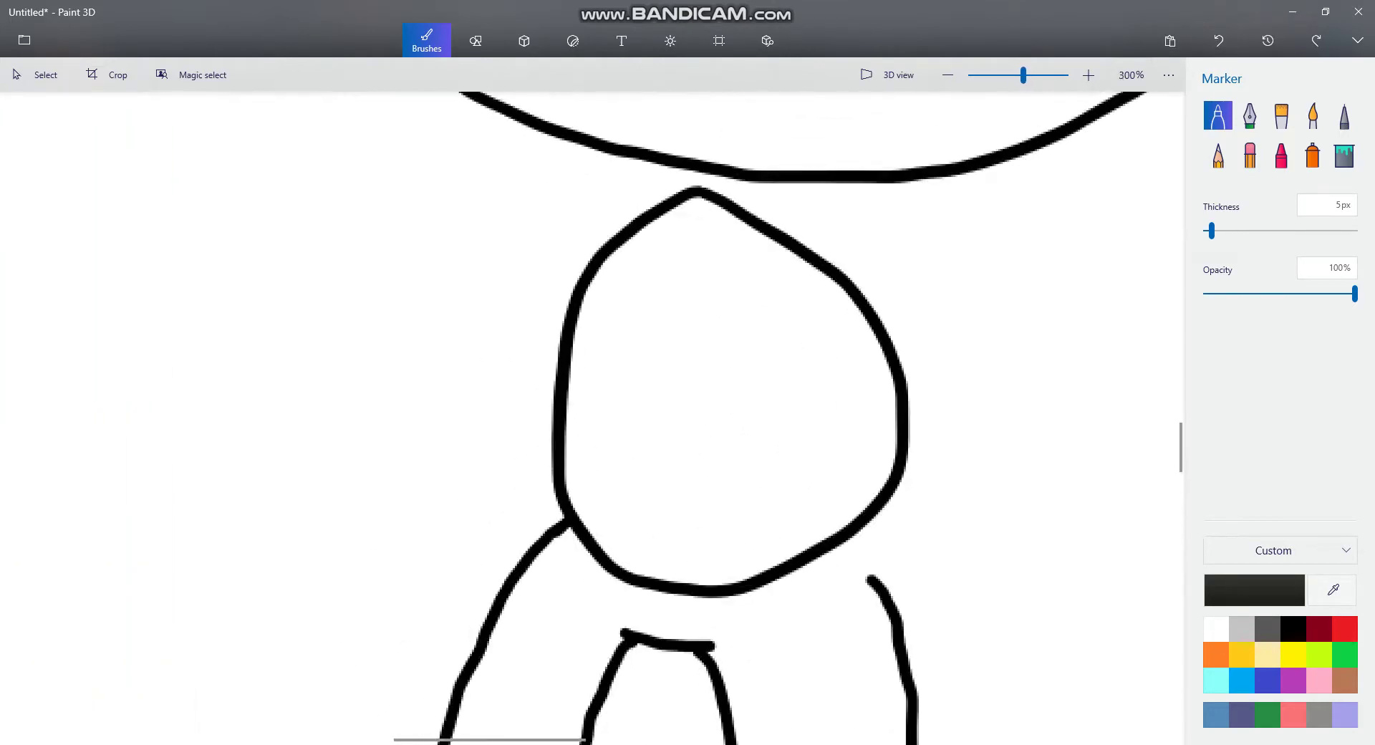
left_click_drag(662, 166, 594, 252)
- Draw a thin arm angled down to the right of the body, with a rolled glove cuff and an open hand with spread fingers
scroll(595, 252, "down", 3)
scroll(645, 286, "up", 2)
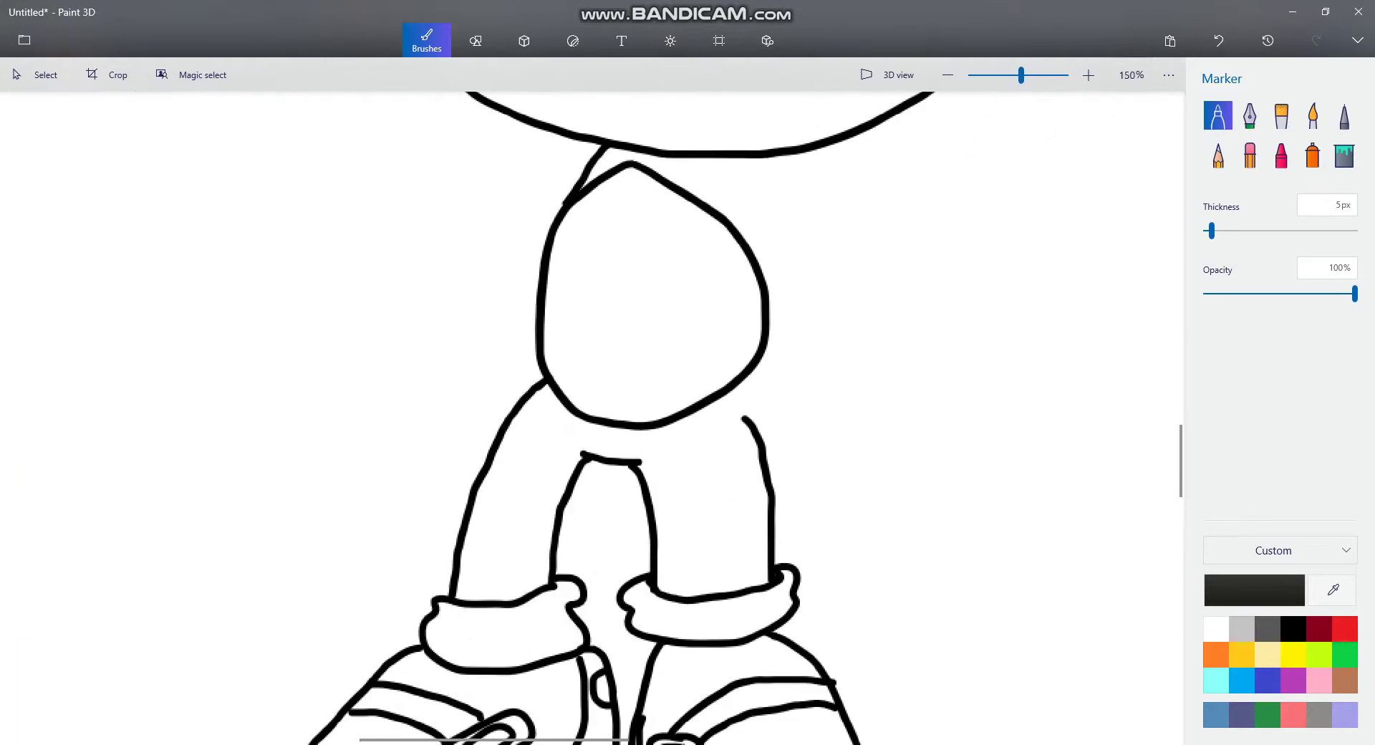
mouse_move(809, 170)
left_mouse_down()
mouse_move(808, 237)
mouse_move(893, 349)
left_mouse_up()
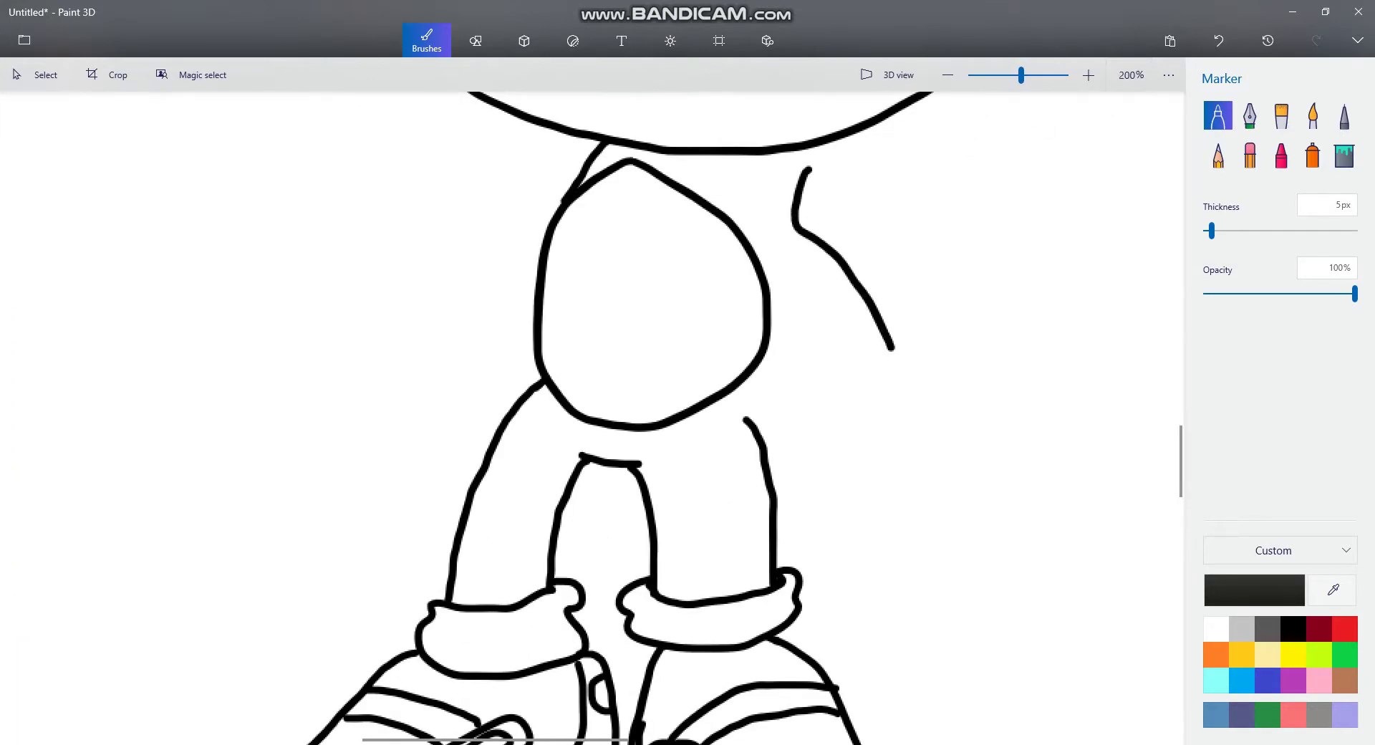
mouse_move(808, 167)
left_mouse_down()
mouse_move(854, 211)
mouse_move(915, 322)
mouse_move(853, 391)
mouse_move(941, 348)
left_mouse_up()
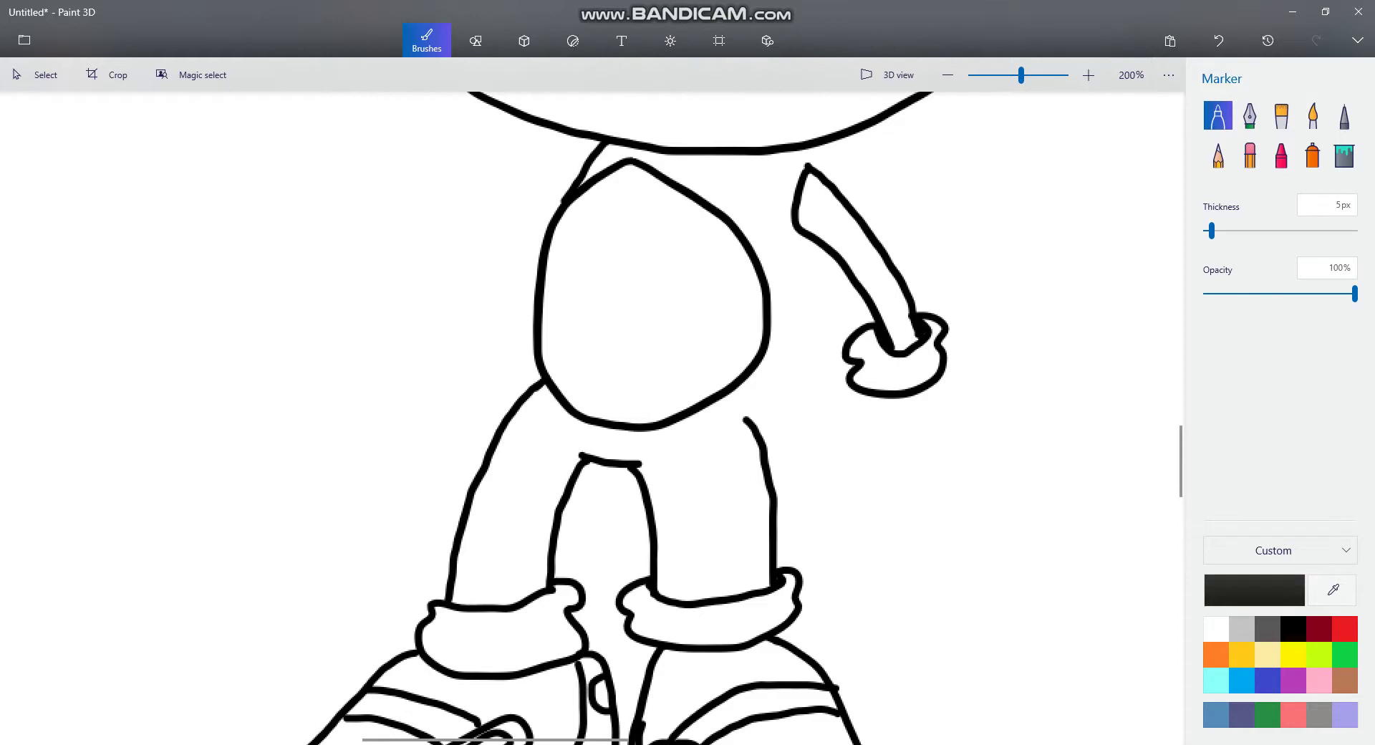
mouse_move(828, 406)
left_mouse_down()
mouse_move(921, 496)
mouse_move(945, 438)
mouse_move(999, 460)
mouse_move(971, 423)
mouse_move(994, 396)
mouse_move(979, 367)
left_mouse_up()
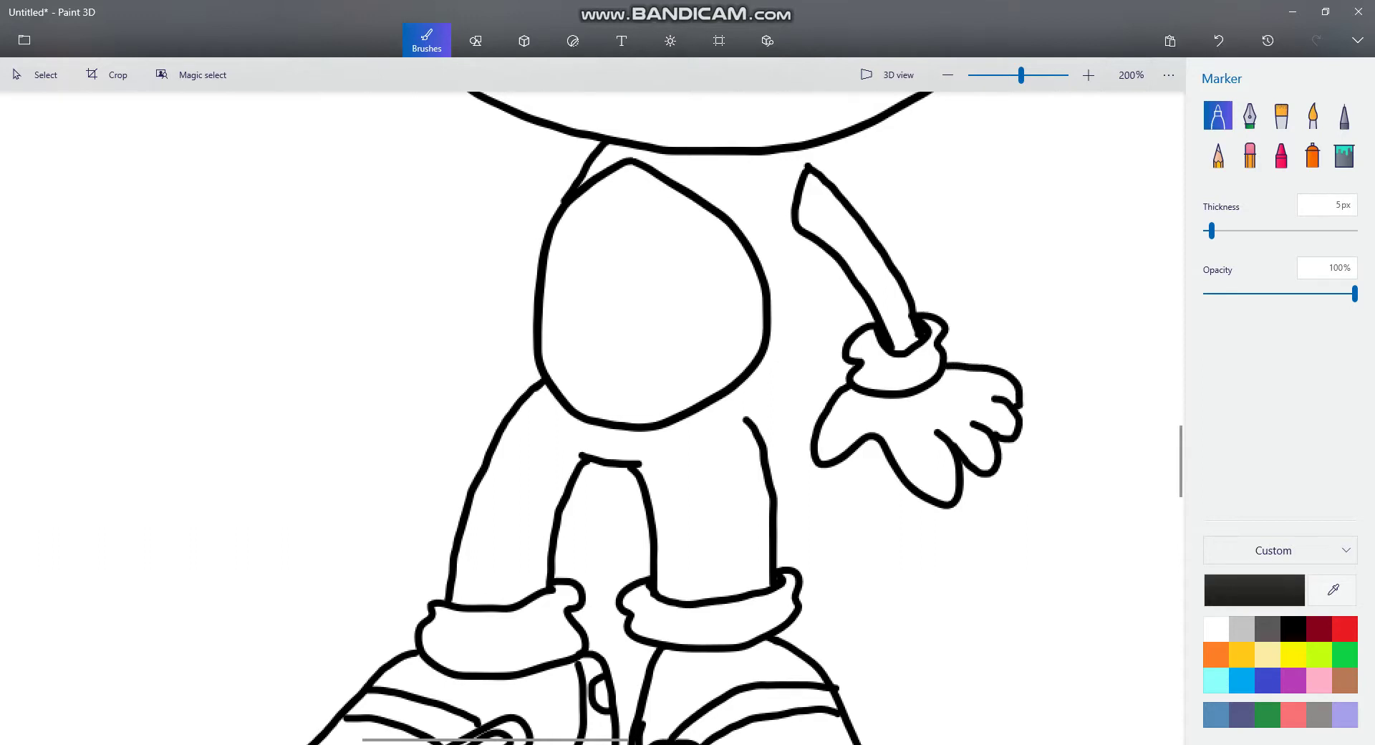
- Draw a pointed back spike curving from the muzzle behind the right arm, and the lower back lines down to the right leg
mouse_move(854, 131)
left_mouse_down()
mouse_move(968, 265)
mouse_move(991, 334)
mouse_move(913, 296)
mouse_move(778, 405)
mouse_move(818, 411)
mouse_move(774, 449)
left_mouse_up()
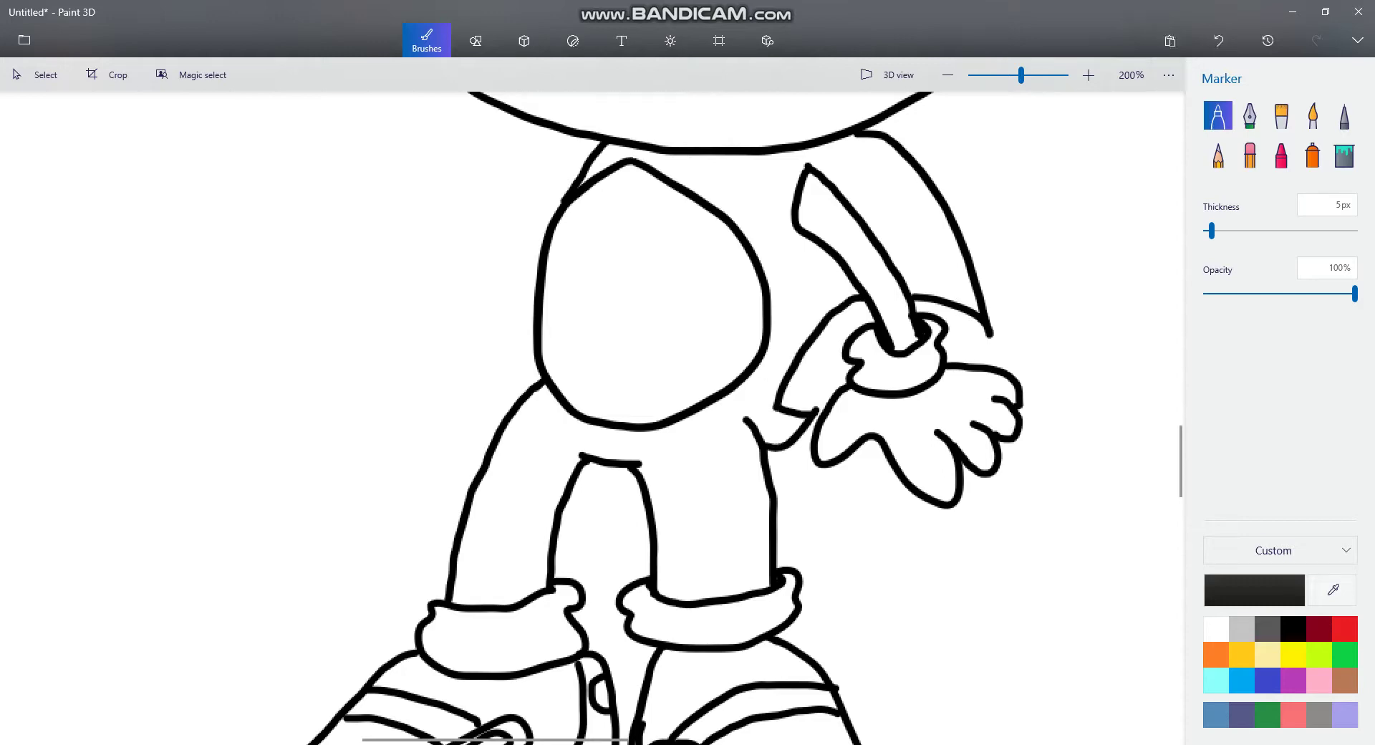
scroll(873, 378, "down", 5)
scroll(559, 407, "up", 2)
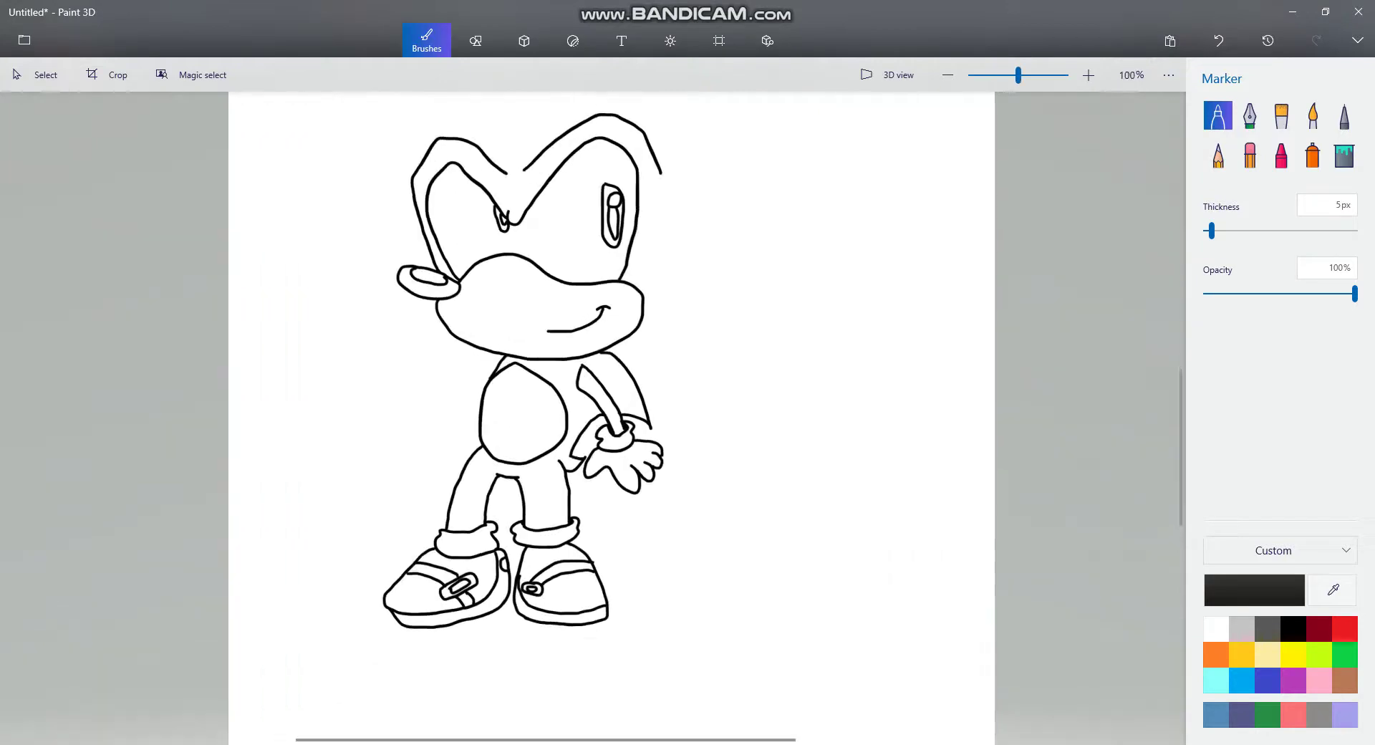
- Draw a bent left arm reaching out from the shoulder and up, ending in a slanted glove cuff
scroll(401, 343, "up", 5)
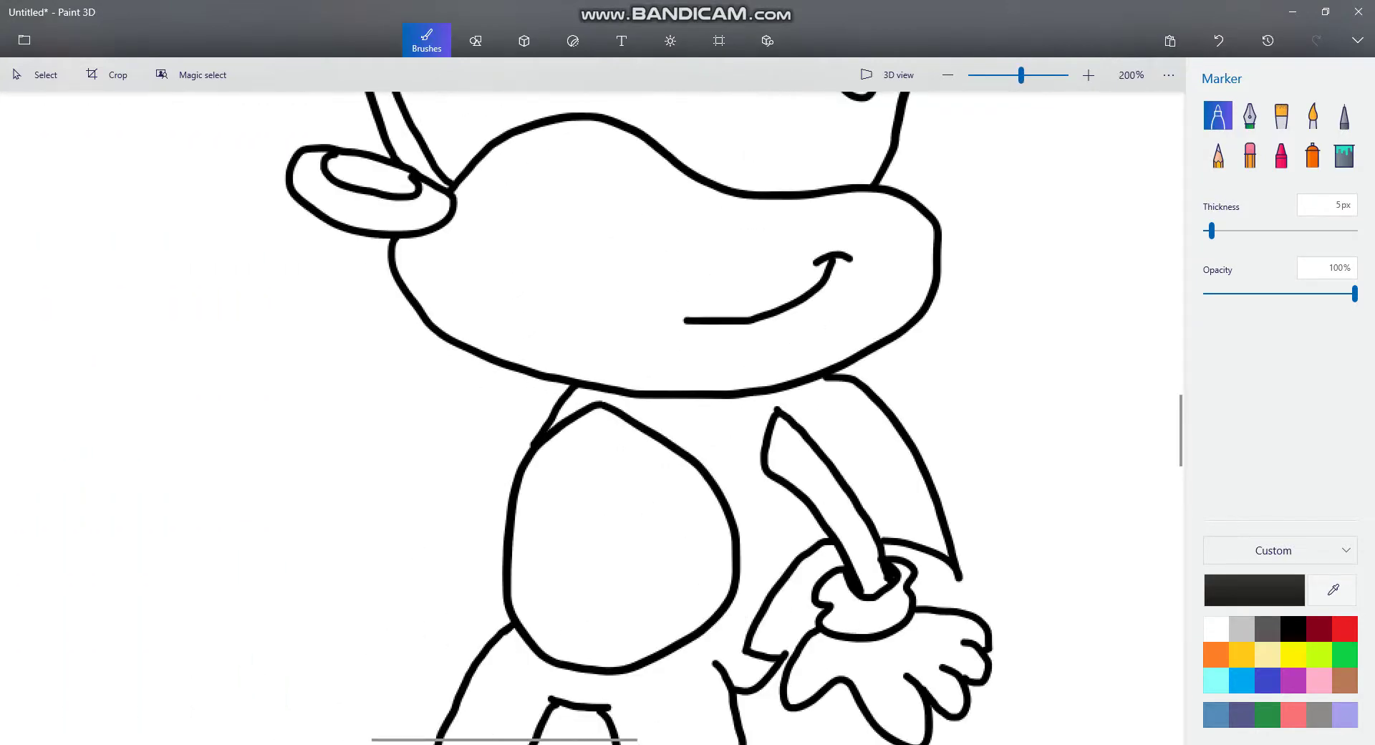
mouse_move(570, 388)
left_mouse_down()
mouse_move(444, 435)
mouse_move(324, 391)
left_mouse_up()
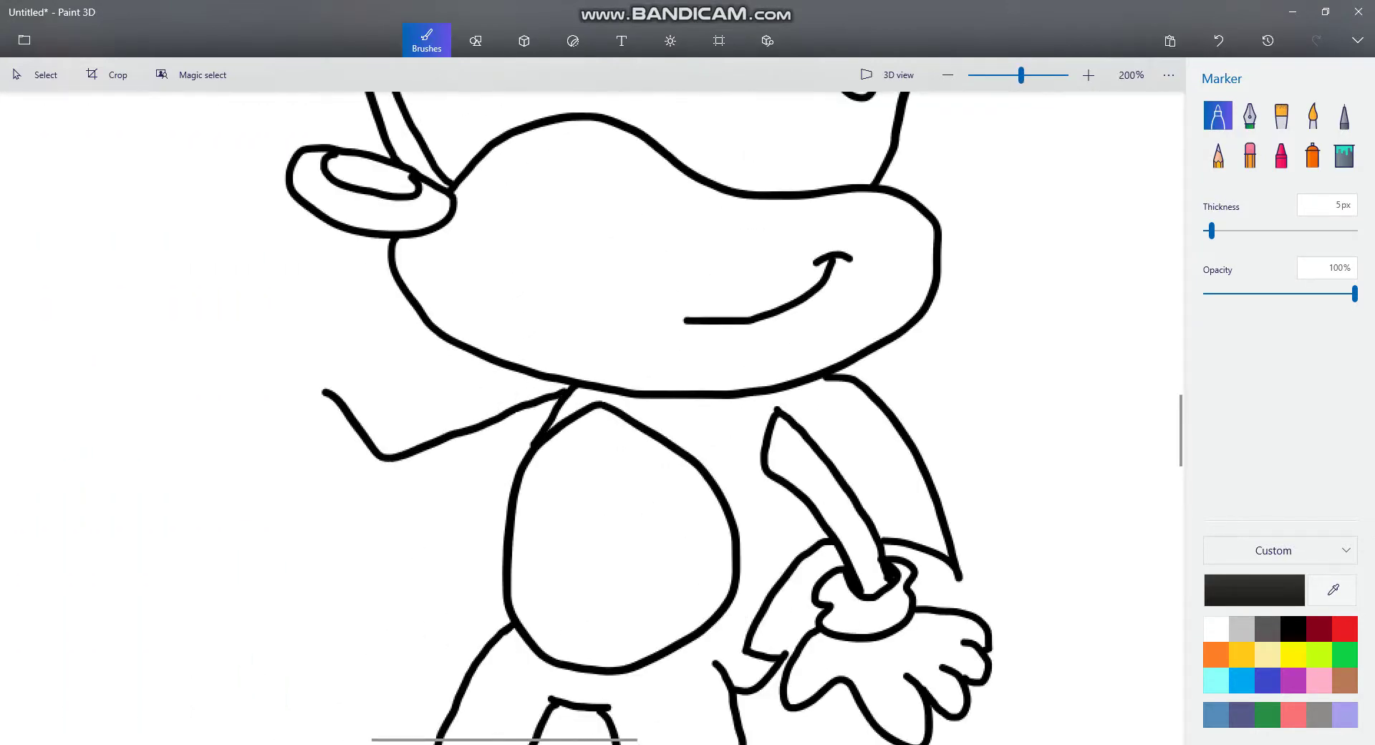
mouse_move(527, 445)
left_mouse_down()
mouse_move(419, 505)
mouse_move(290, 447)
left_mouse_up()
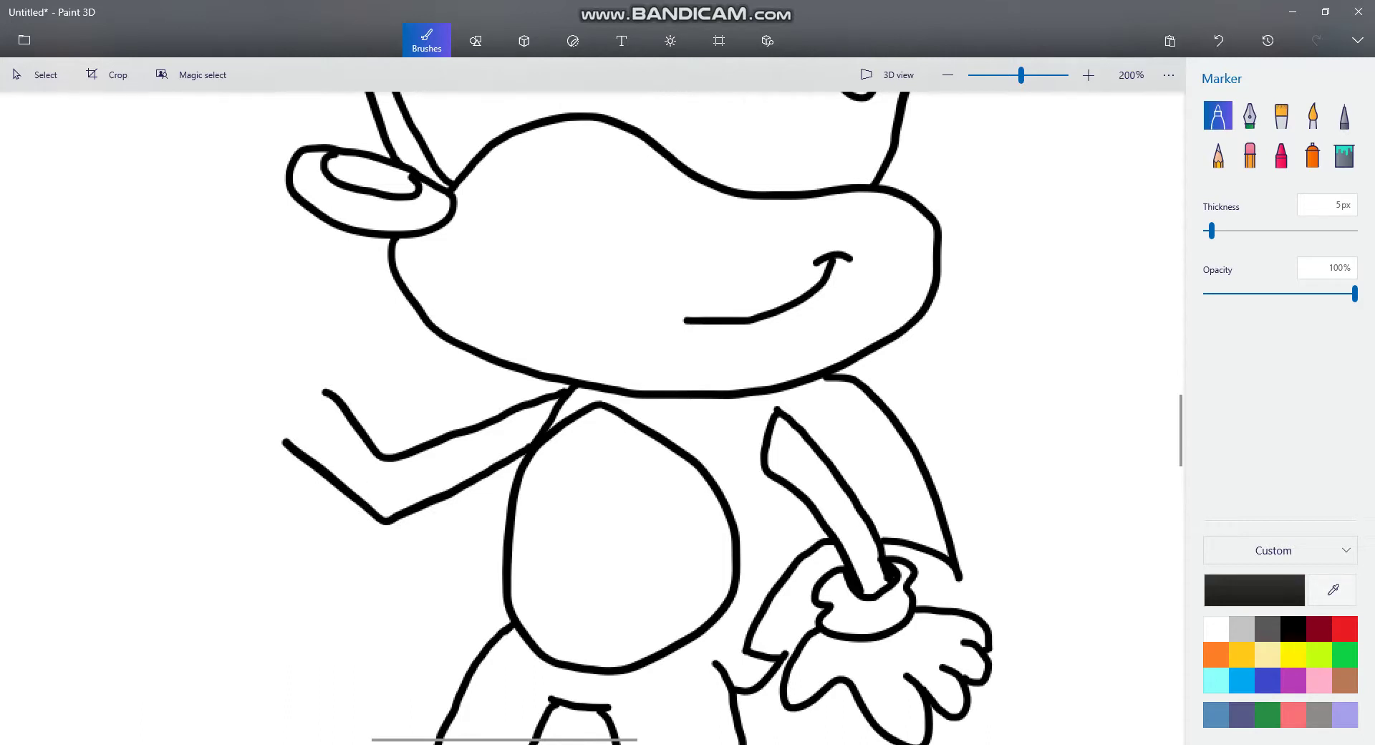
mouse_move(338, 367)
left_mouse_down()
mouse_move(322, 331)
mouse_move(263, 373)
mouse_move(239, 440)
mouse_move(276, 448)
mouse_move(326, 393)
left_mouse_up()
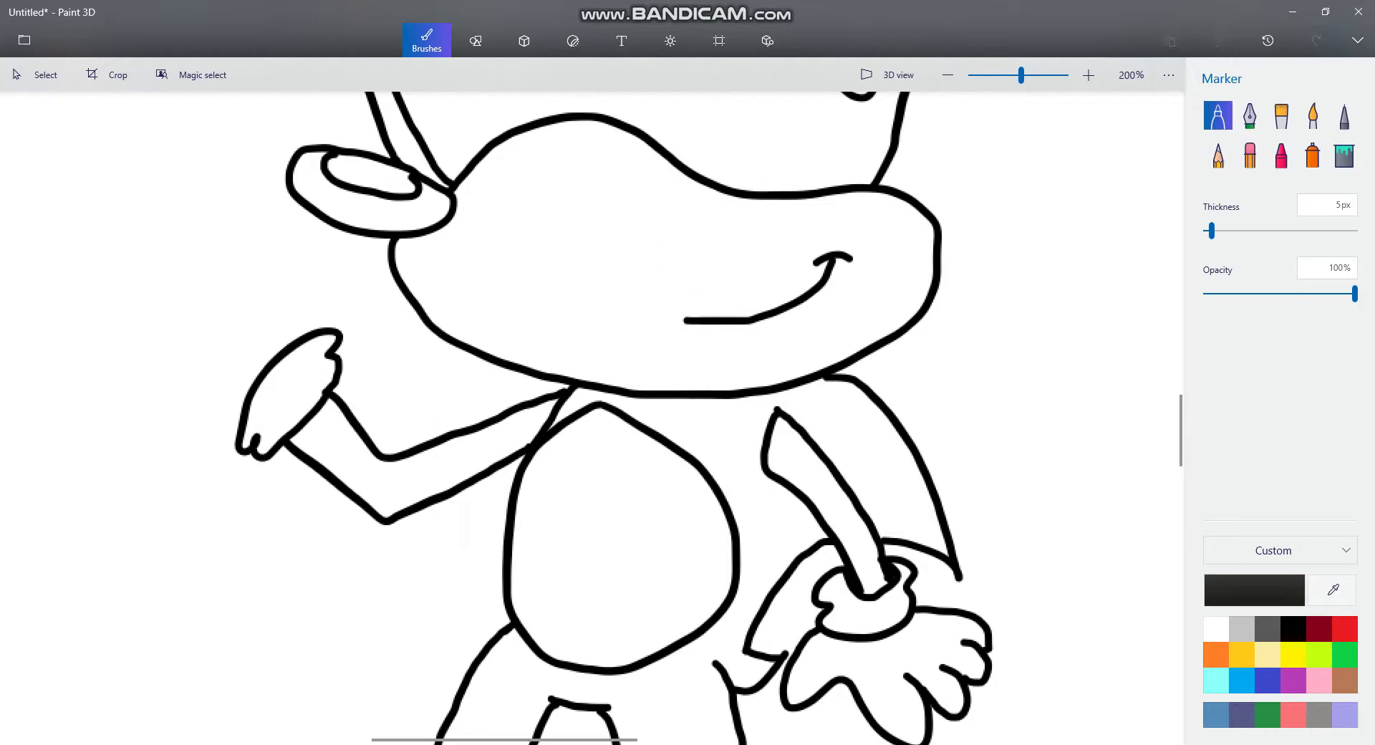
- Draw a gloved hand above the left cuff with a raised index finger, a folded thumb and curled fingers
mouse_move(309, 334)
left_mouse_down()
mouse_move(252, 343)
mouse_move(247, 311)
mouse_move(317, 302)
mouse_move(233, 191)
mouse_move(239, 272)
mouse_move(195, 343)
mouse_move(217, 290)
mouse_move(152, 295)
mouse_move(183, 363)
left_mouse_up()
mouse_move(150, 297)
left_mouse_down()
mouse_move(149, 371)
mouse_move(172, 362)
mouse_move(223, 402)
left_mouse_up()
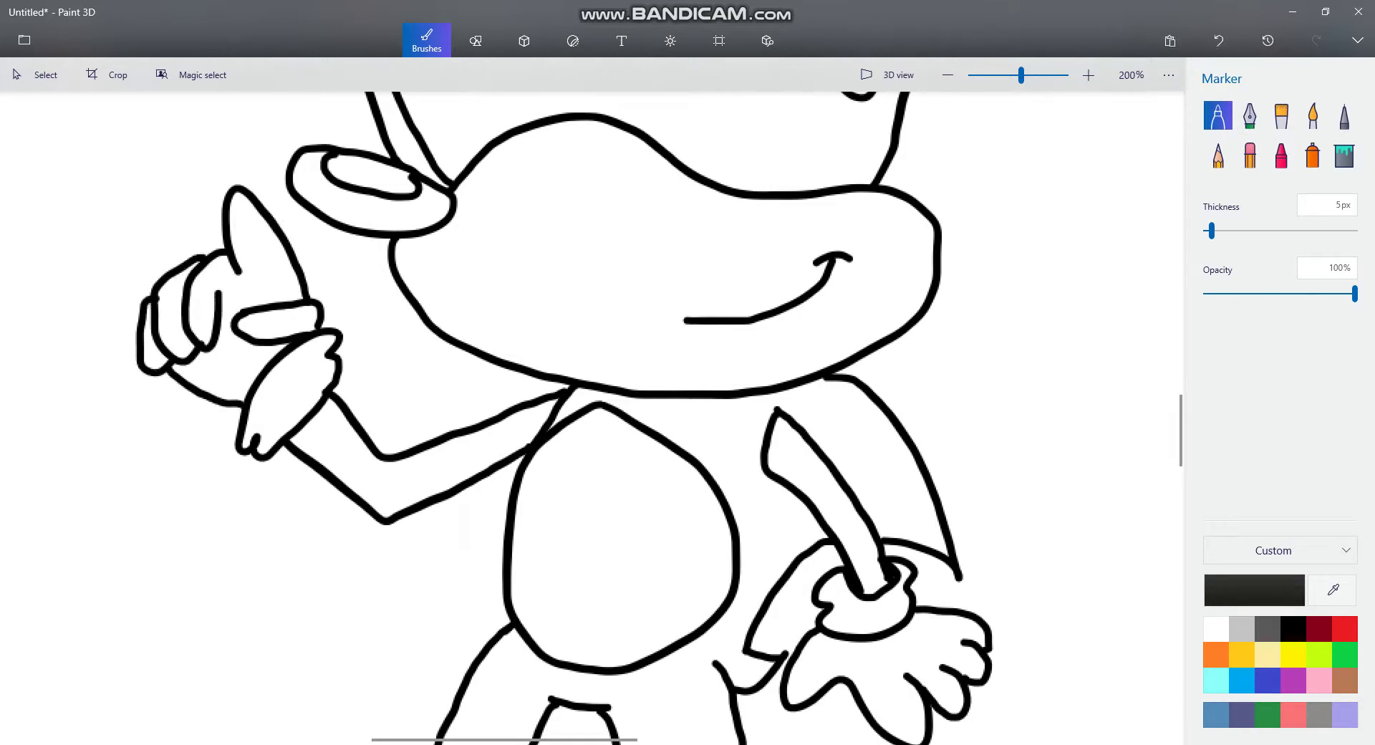
left_click(439, 744)
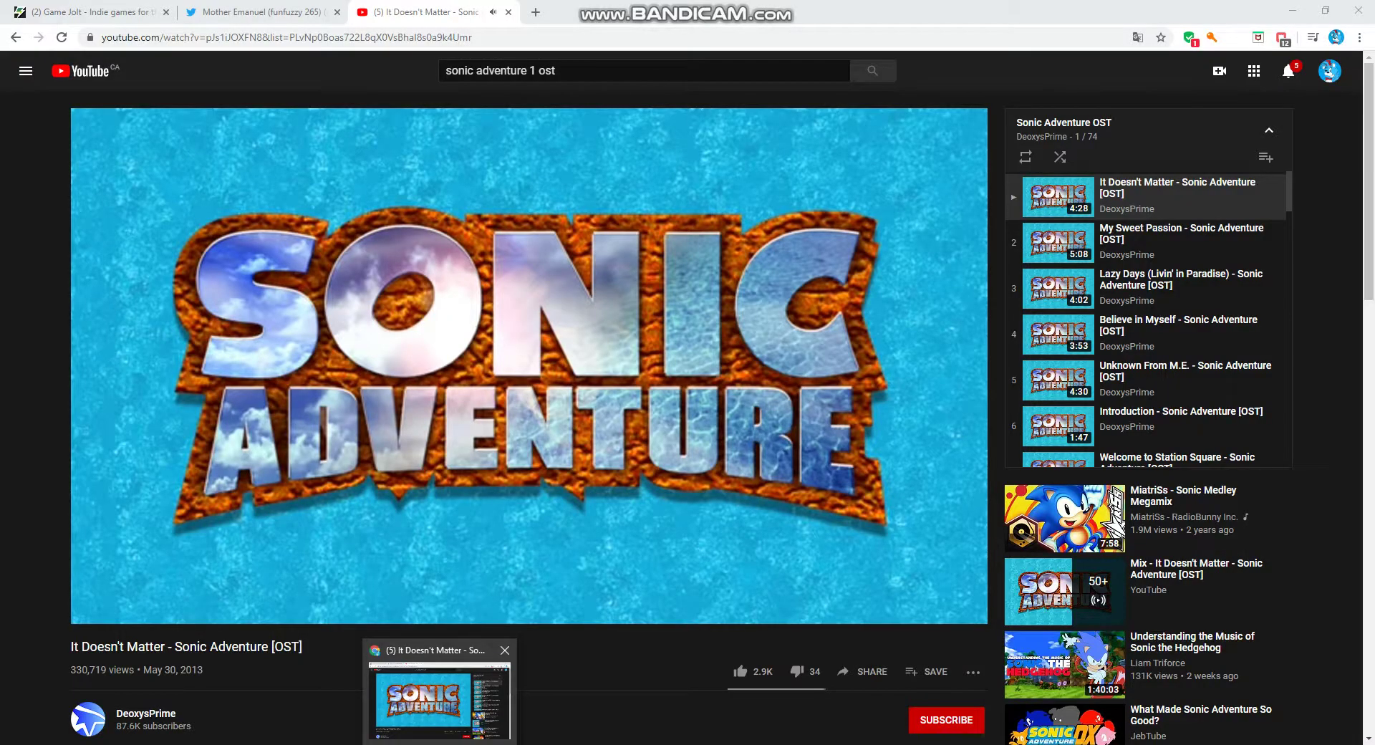
left_click(439, 744)
- Draw a pointed left ear on top of the head, with a narrow inner ear shape along its outer side
scroll(473, 359, "down", 6)
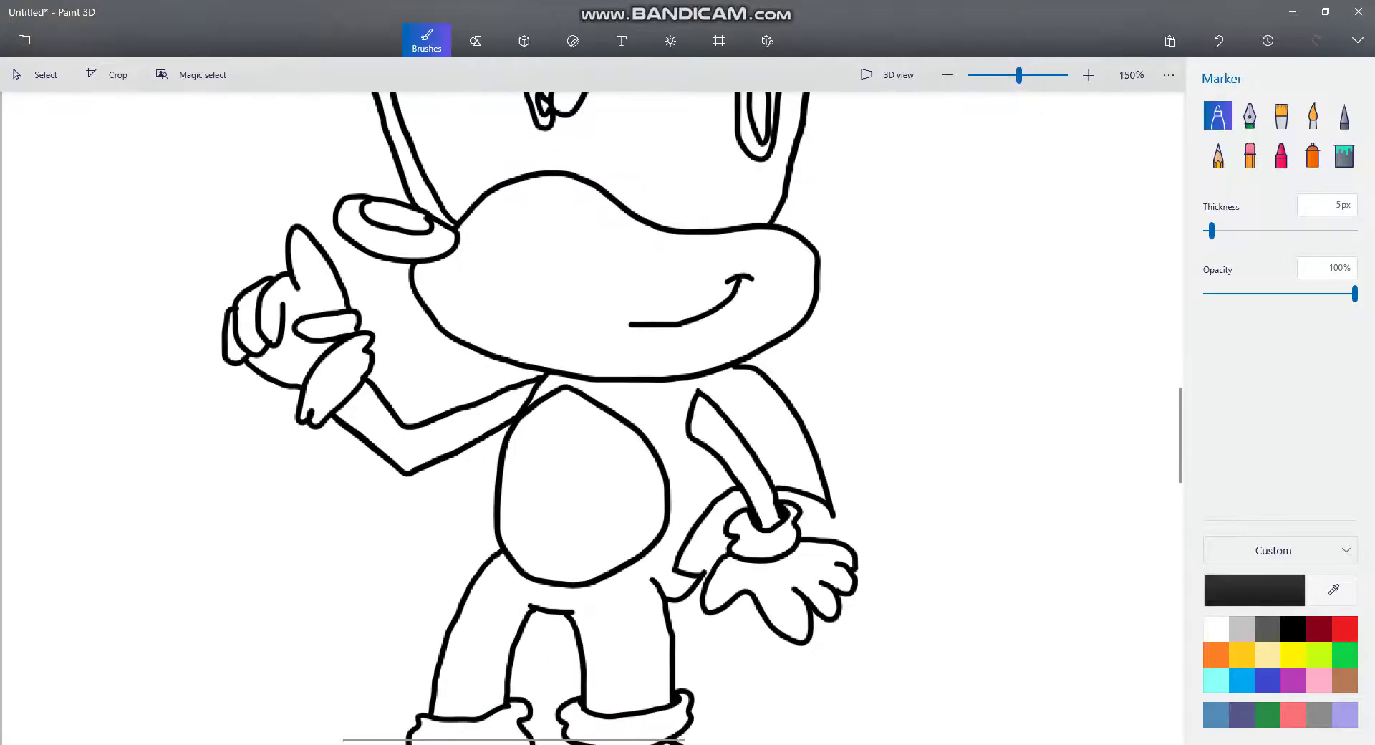
scroll(516, 229, "up", 7)
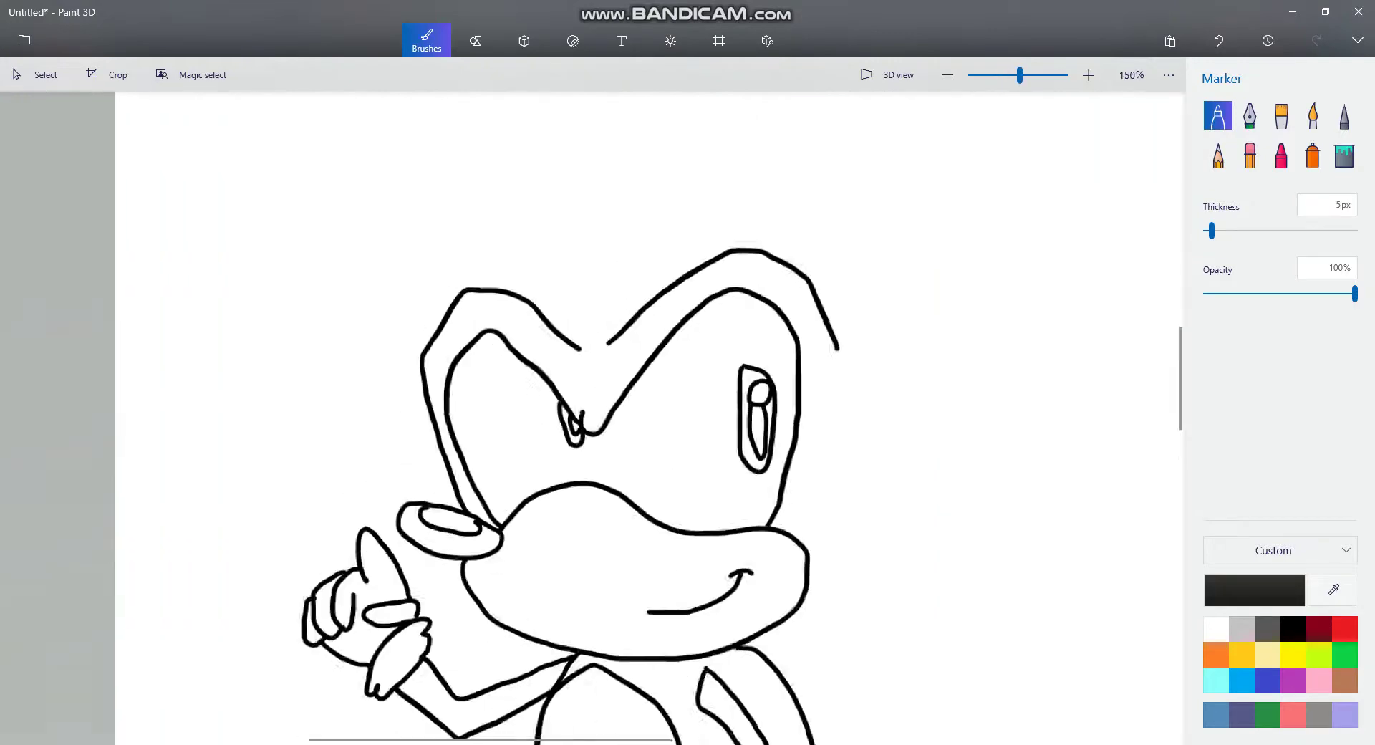
mouse_move(504, 234)
left_mouse_down()
mouse_move(418, 223)
mouse_move(391, 246)
mouse_move(408, 387)
mouse_move(420, 395)
mouse_move(431, 290)
mouse_move(410, 247)
left_mouse_up()
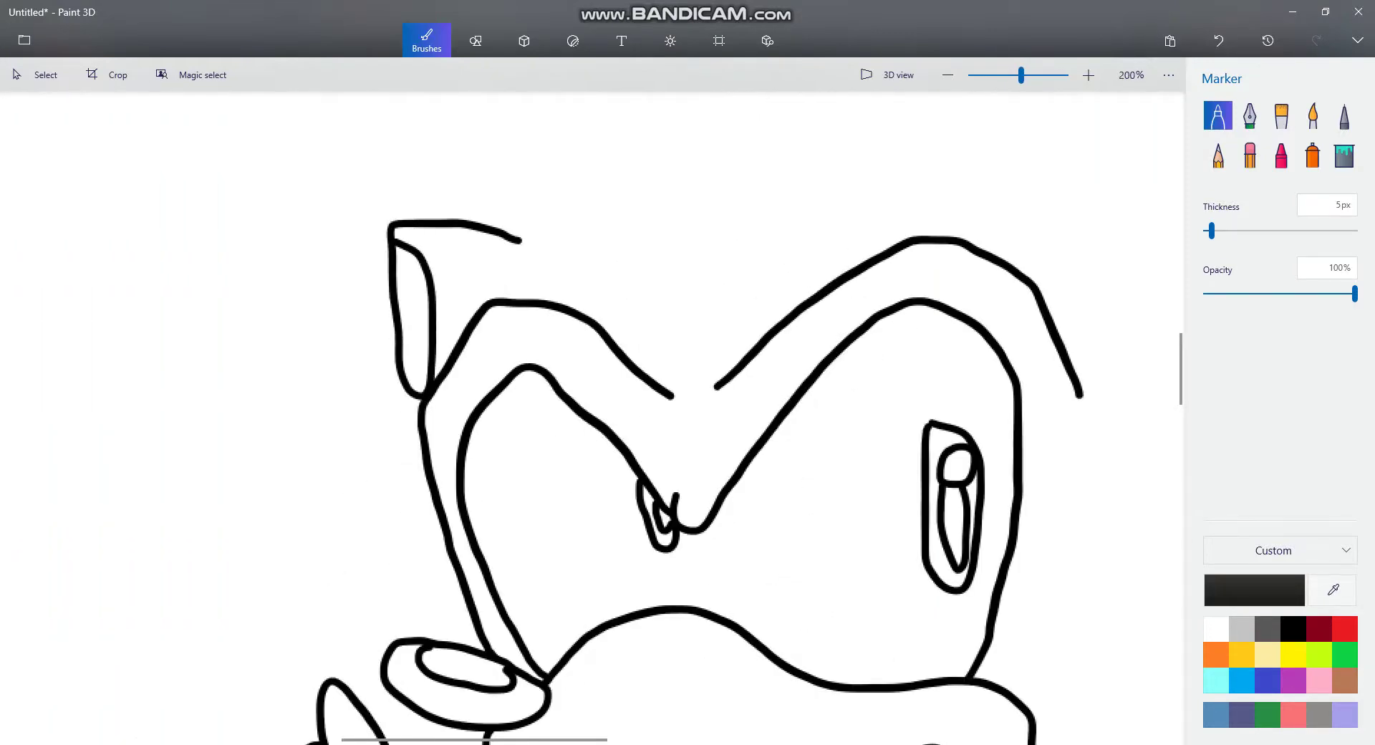
- Draw a pointed right ear above the right brow, with a small triangular inner ear inside it
scroll(573, 362, "down", 2)
scroll(814, 172, "up", 2)
mouse_move(755, 256)
left_mouse_down()
mouse_move(908, 204)
mouse_move(922, 312)
left_mouse_up()
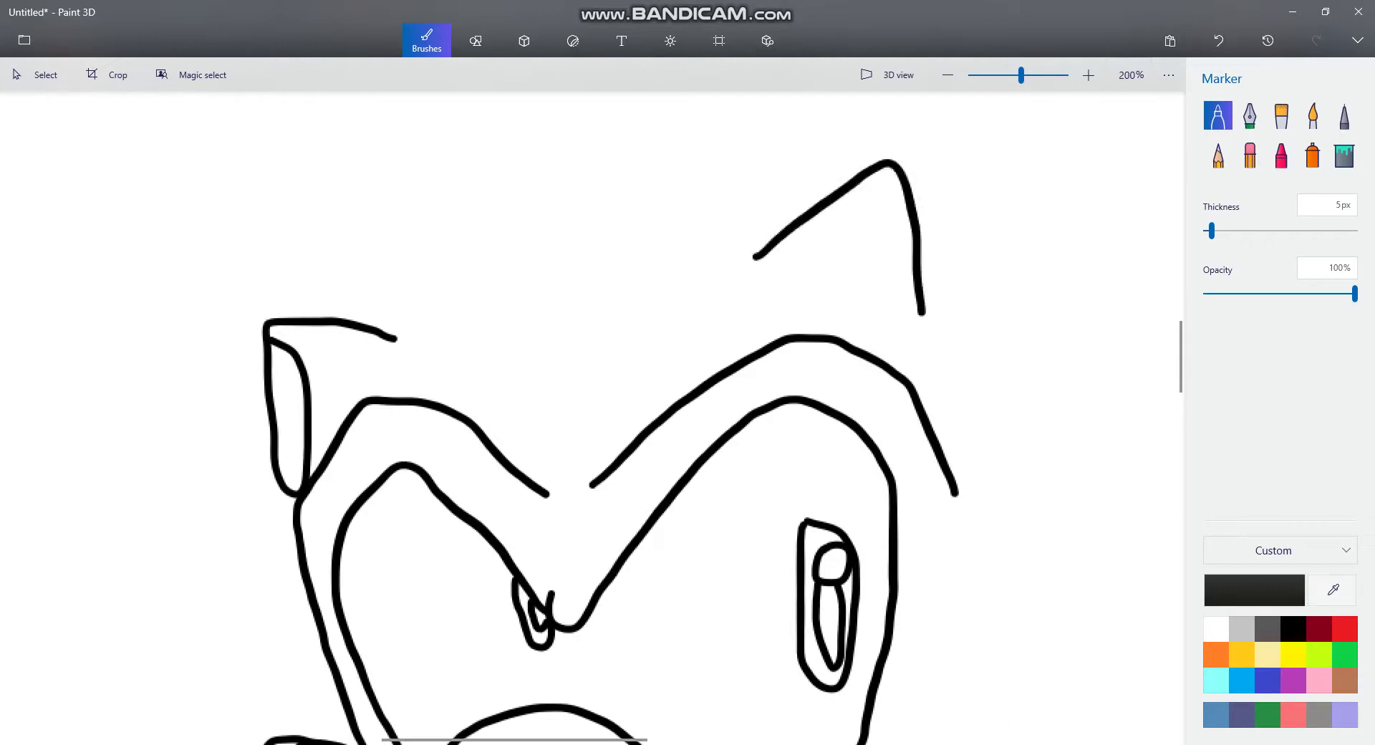
mouse_move(803, 263)
left_mouse_down()
mouse_move(854, 213)
mouse_move(891, 275)
mouse_move(805, 262)
left_mouse_up()
scroll(788, 291, "down", 2)
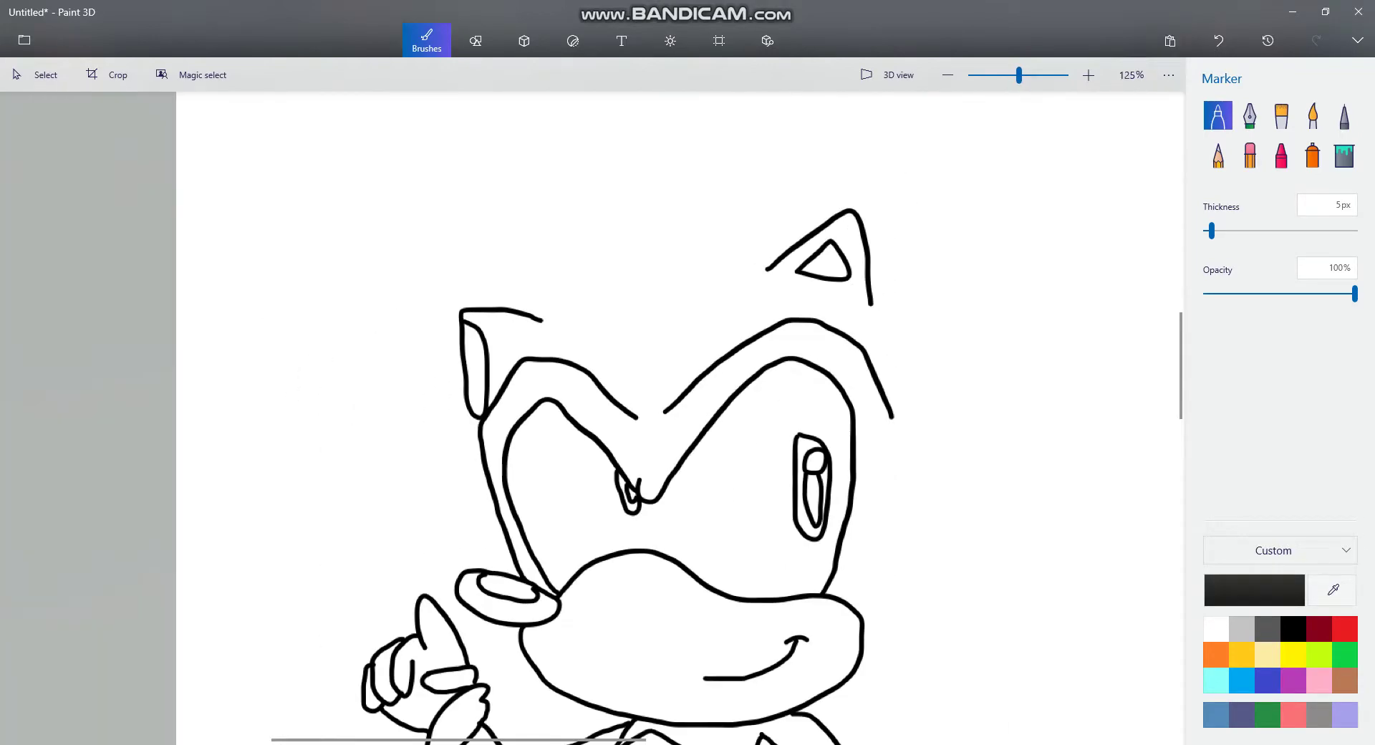
- Try to draw the top outline of the head sweeping up from the left ear, and undo it
mouse_move(497, 308)
left_mouse_down()
mouse_move(539, 203)
mouse_move(539, 248)
mouse_move(792, 92)
mouse_move(997, 85)
left_mouse_up()
scroll(823, 143, "down", 3)
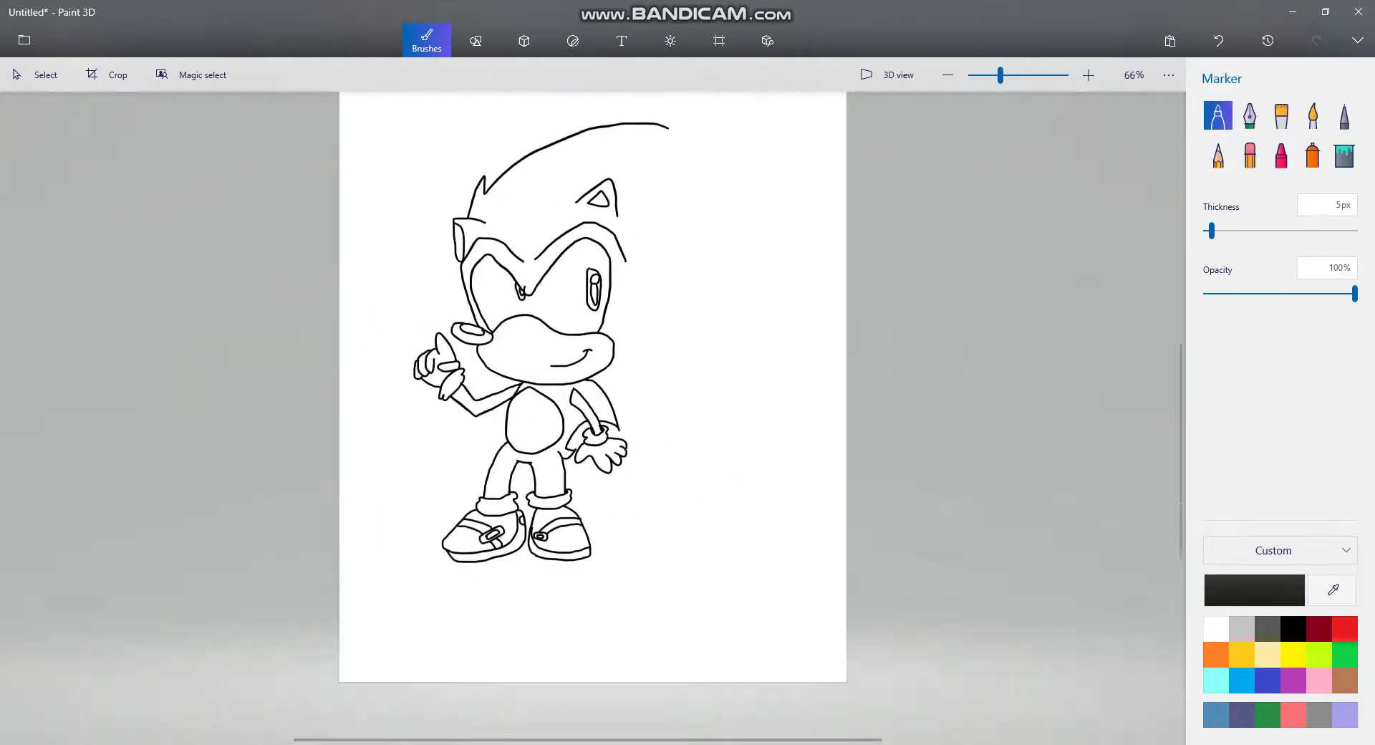
scroll(635, 173, "up", 1)
left_click(1219, 41)
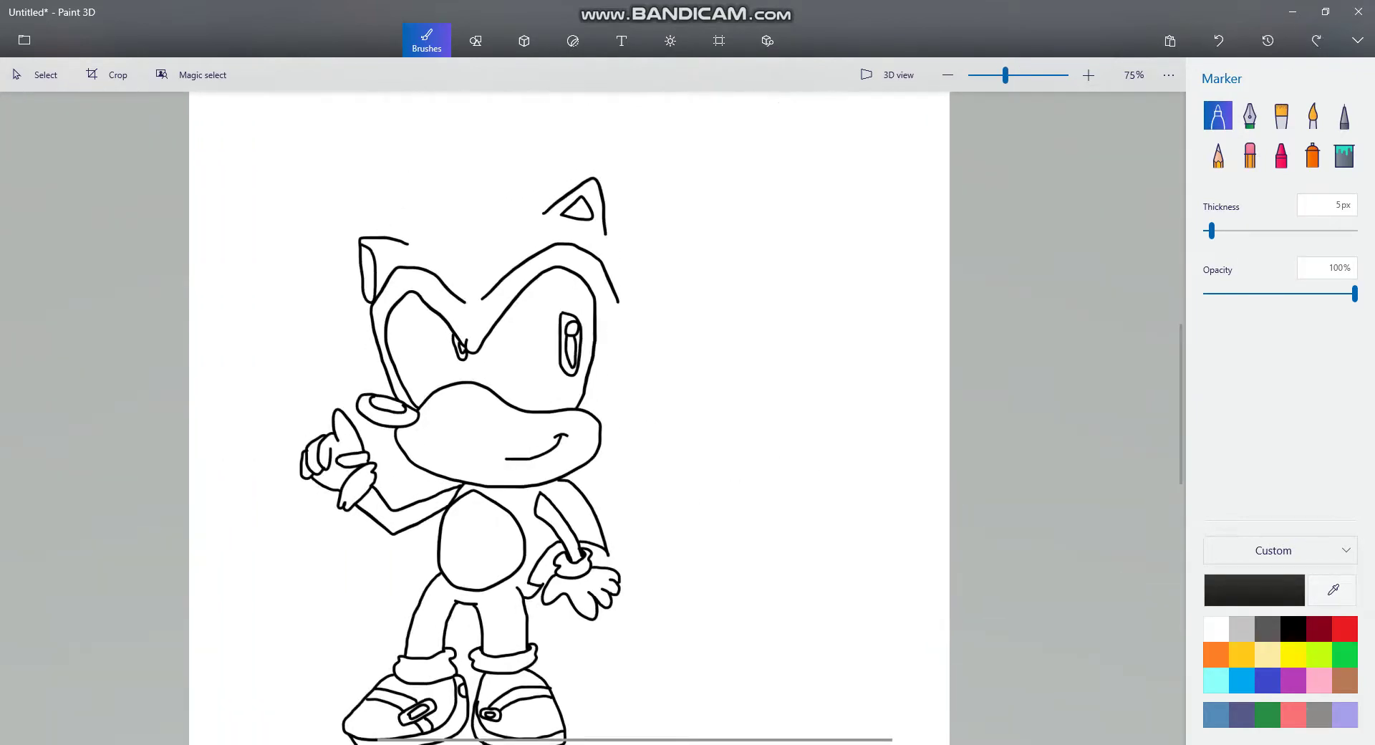
- Switch to the YouTube playlist in the browser, play Lazy Days (Livin' in Paradise), and return to Paint 3D
key("alt+Tab")
left_click(1075, 291)
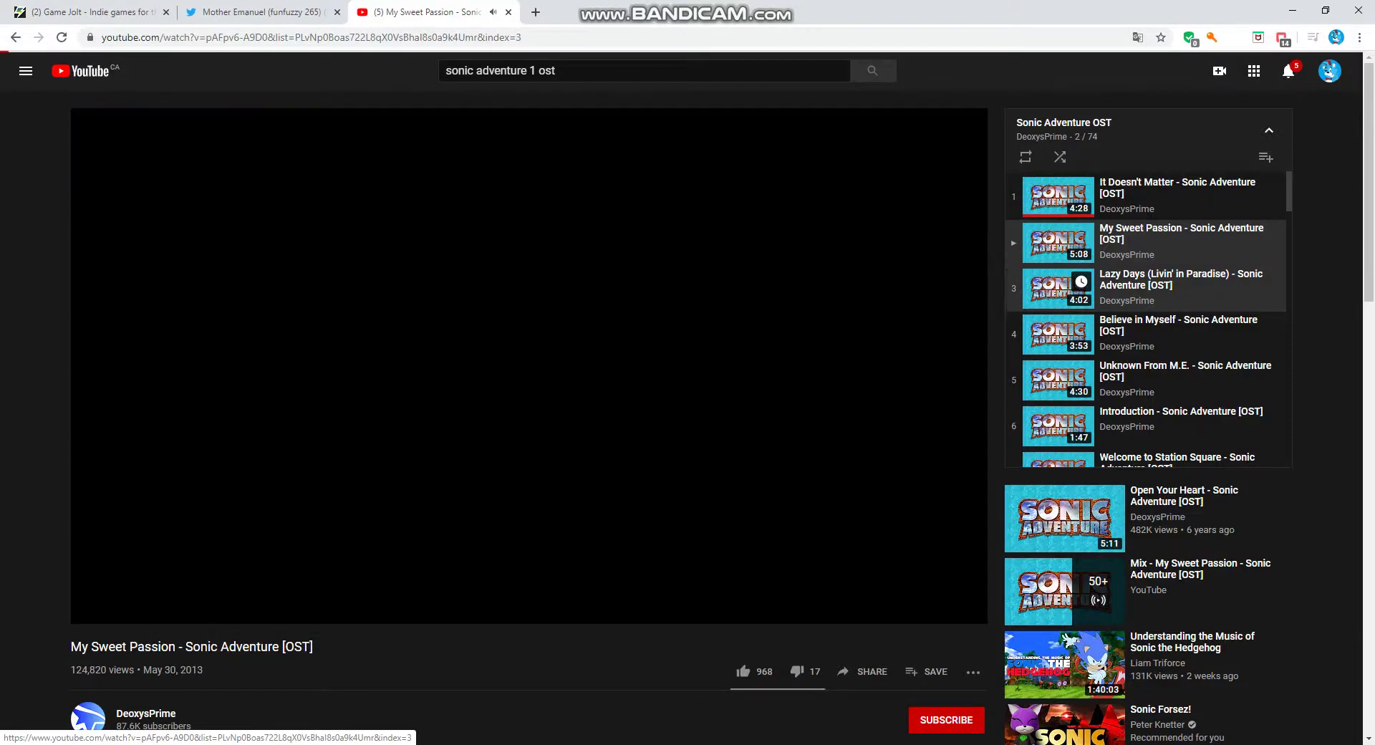
key("alt+Tab")
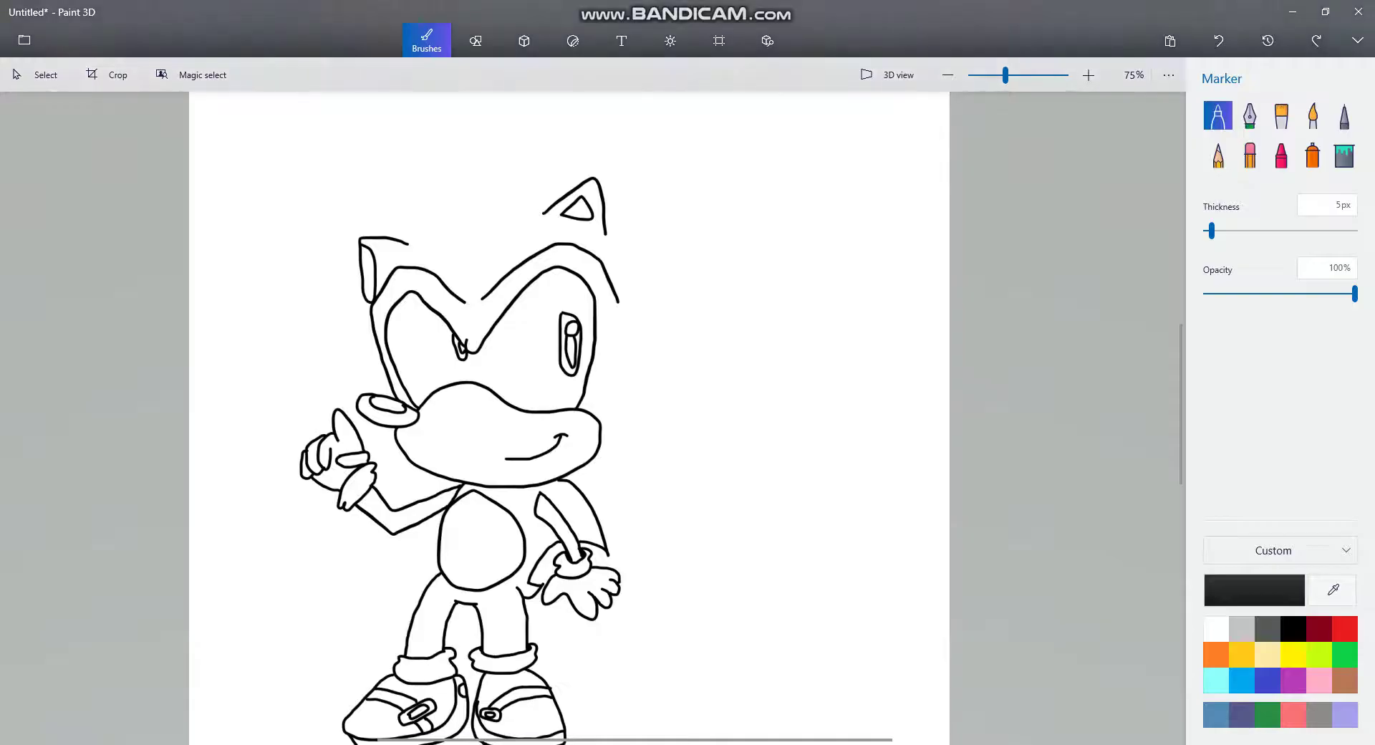
- Try to reposition the right ear with a rectangular selection, and undo the moves
scroll(501, 458, "up", 2)
scroll(573, 401, "down", 4)
scroll(512, 308, "up", 5)
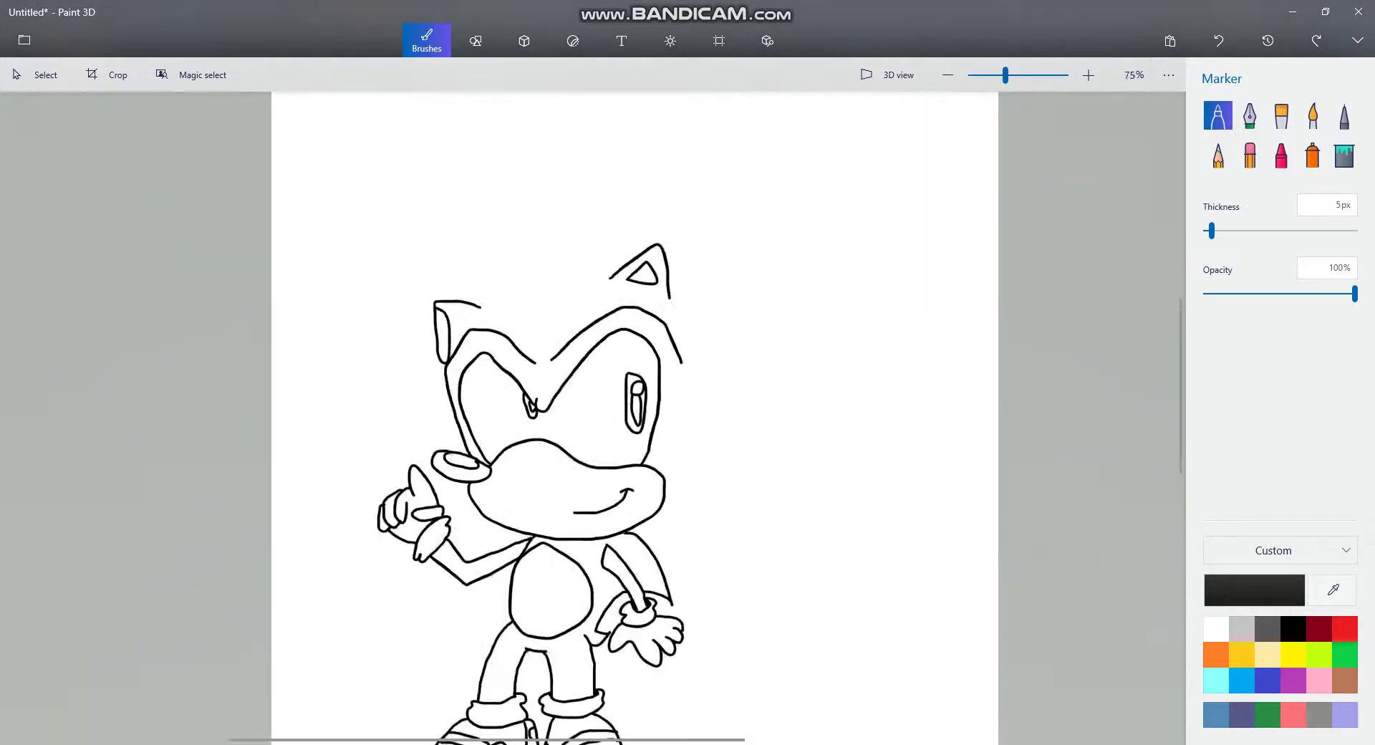
left_click(719, 41)
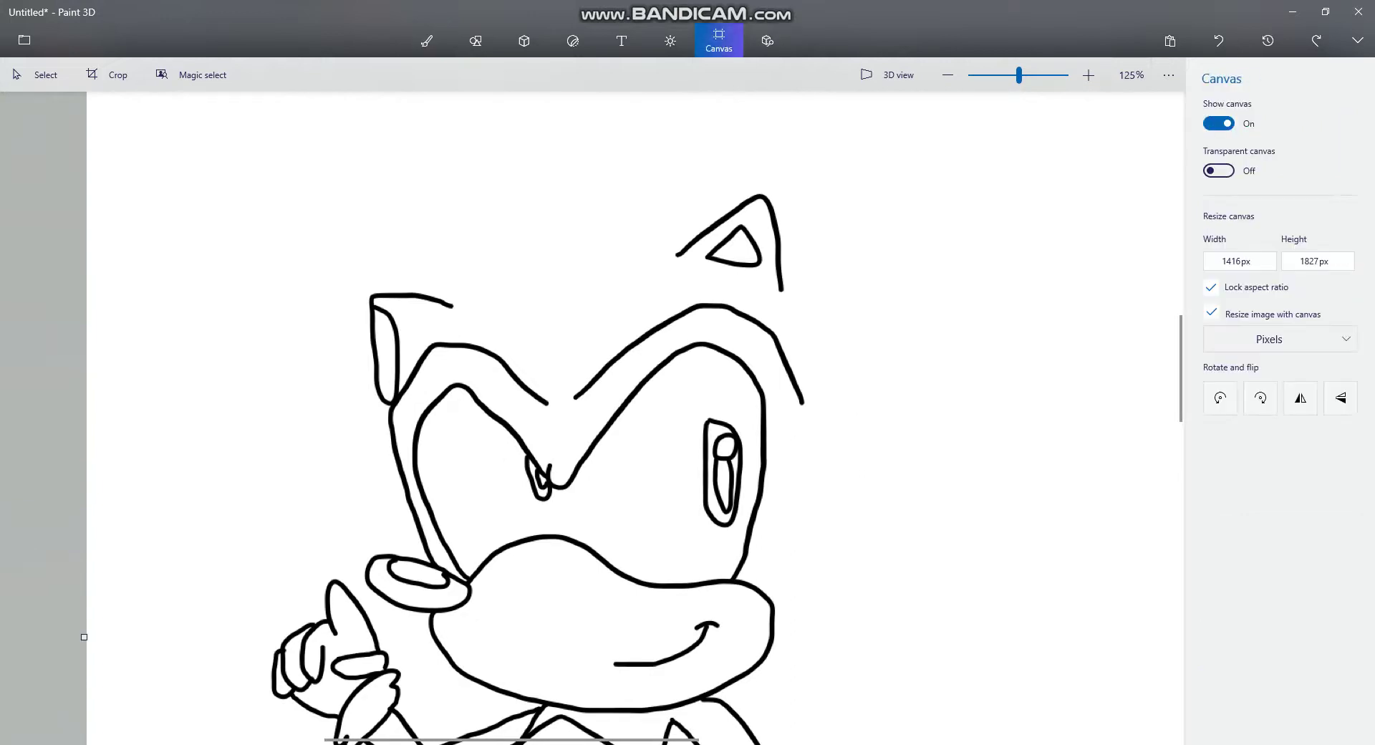
left_click_drag(716, 170, 842, 283)
left_click_drag(638, 156, 823, 296)
left_click_drag(737, 236, 737, 243)
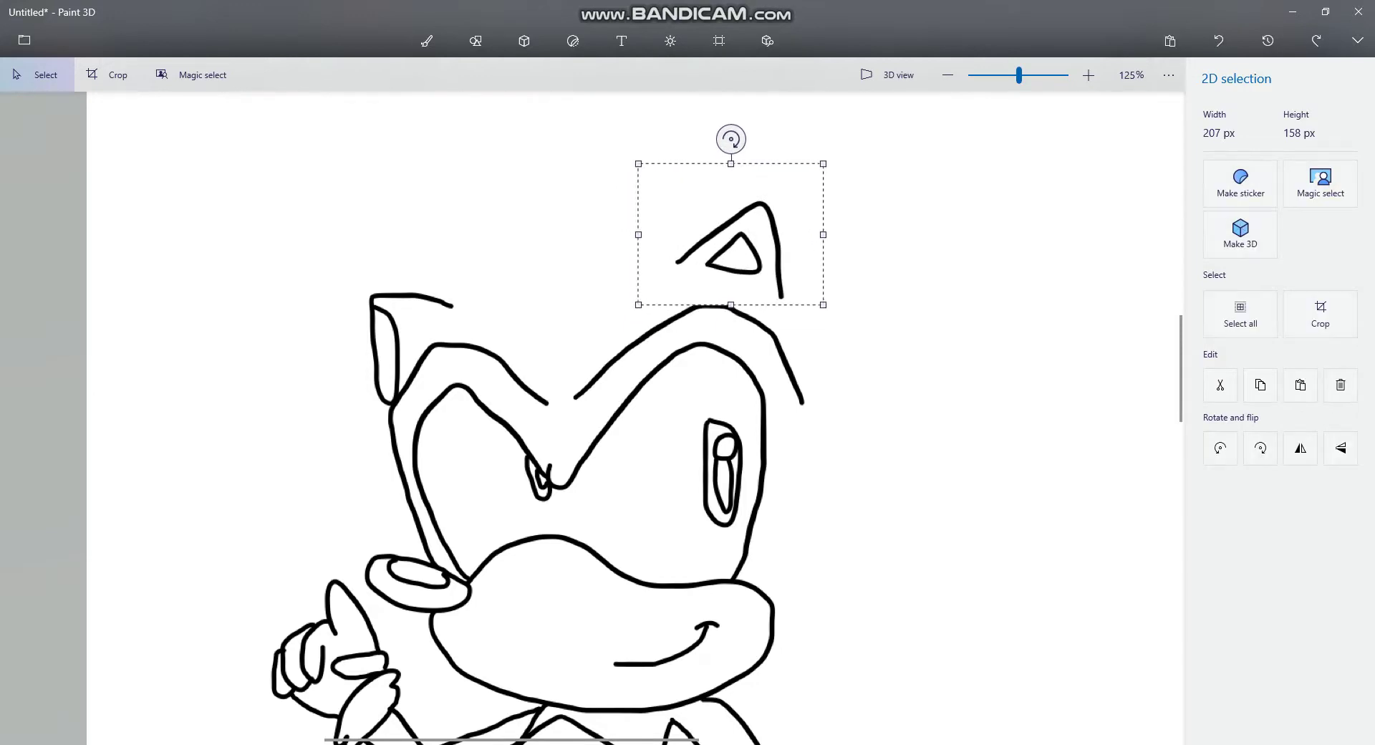
key("Escape")
left_click_drag(657, 200, 814, 304)
left_click_drag(736, 252, 755, 247)
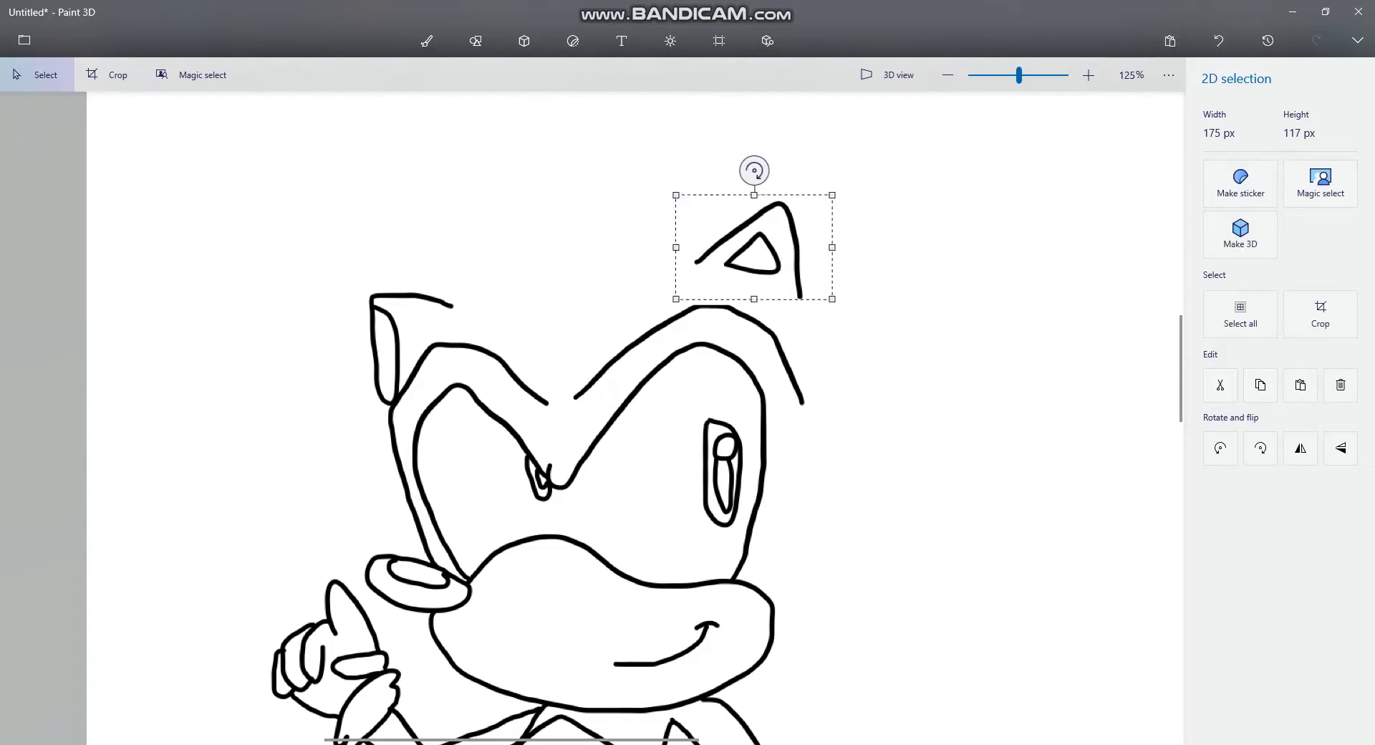
left_click(1219, 40)
left_click(1219, 40)
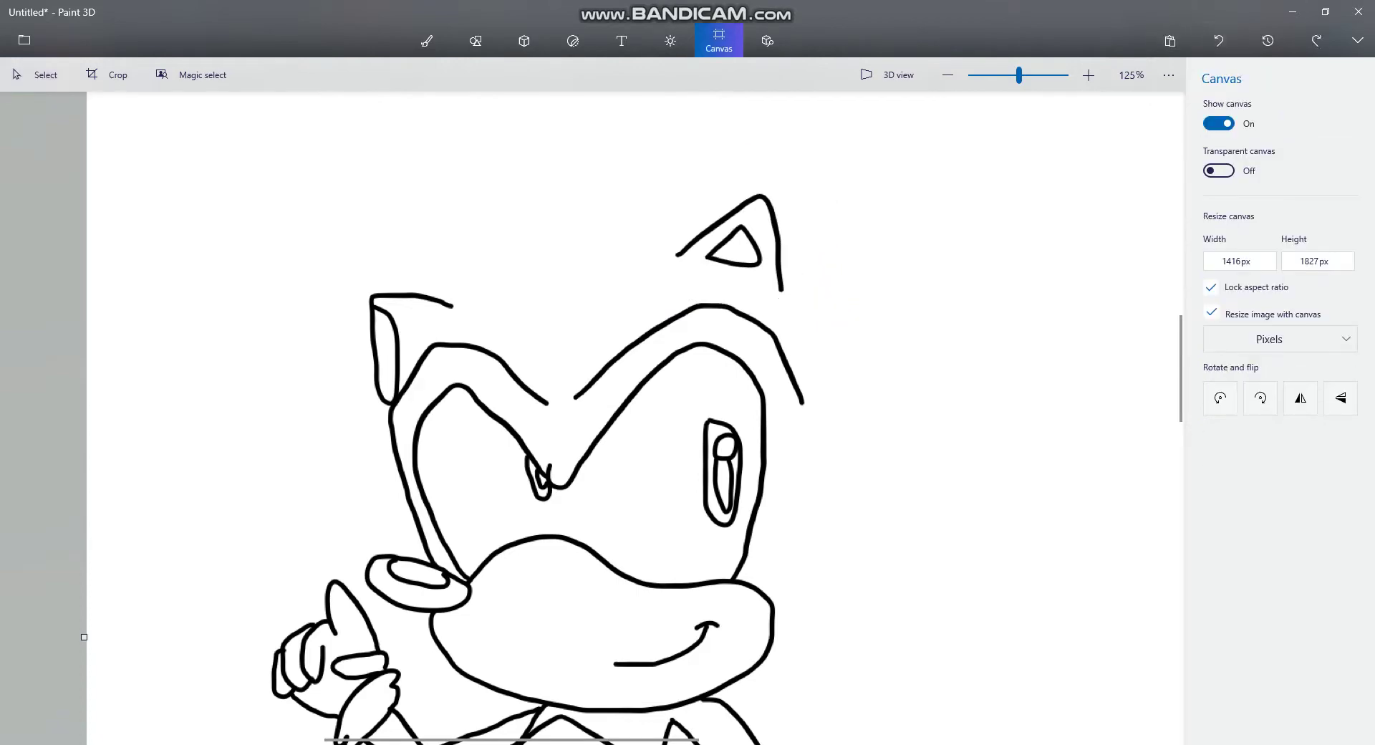
- Draw a short cheek line, and the head outline from the left ear over the top into three pointed quills behind the muzzle
left_click(426, 40)
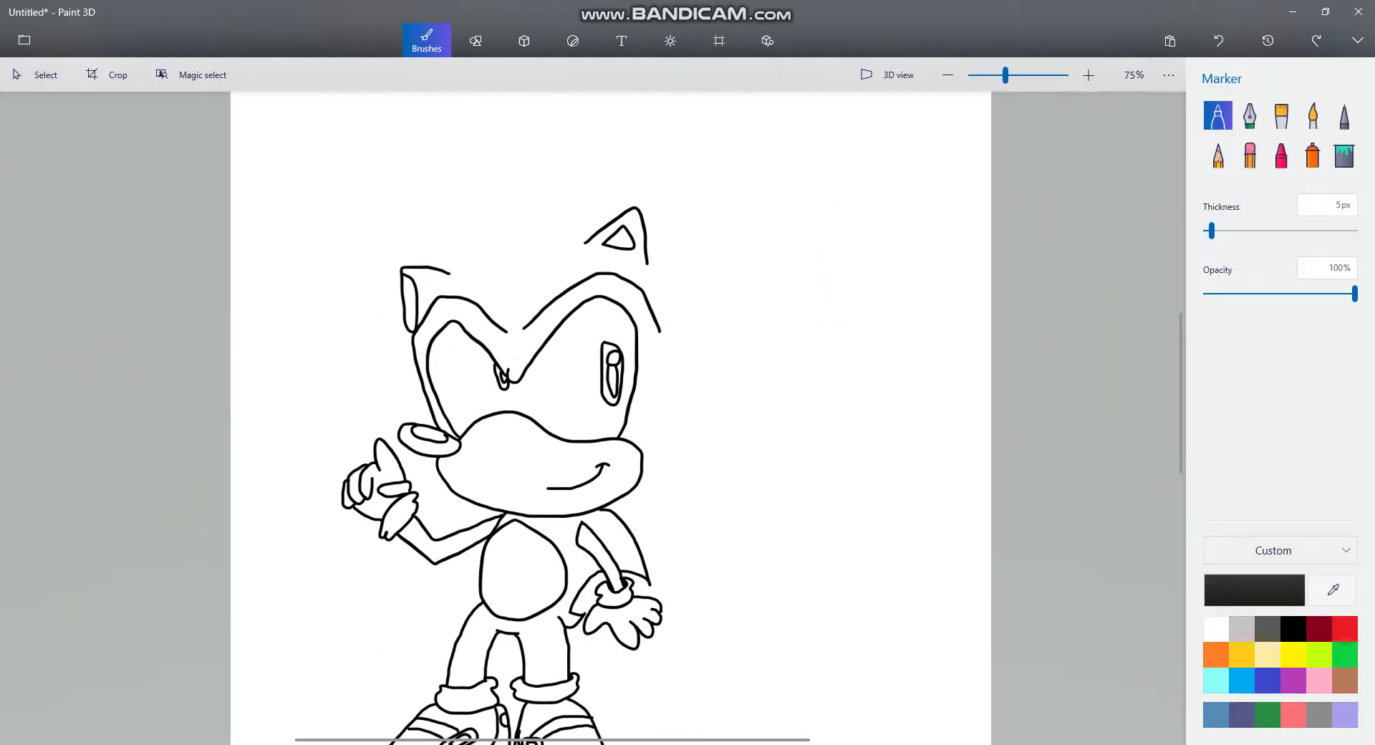
left_click_drag(805, 683, 811, 681)
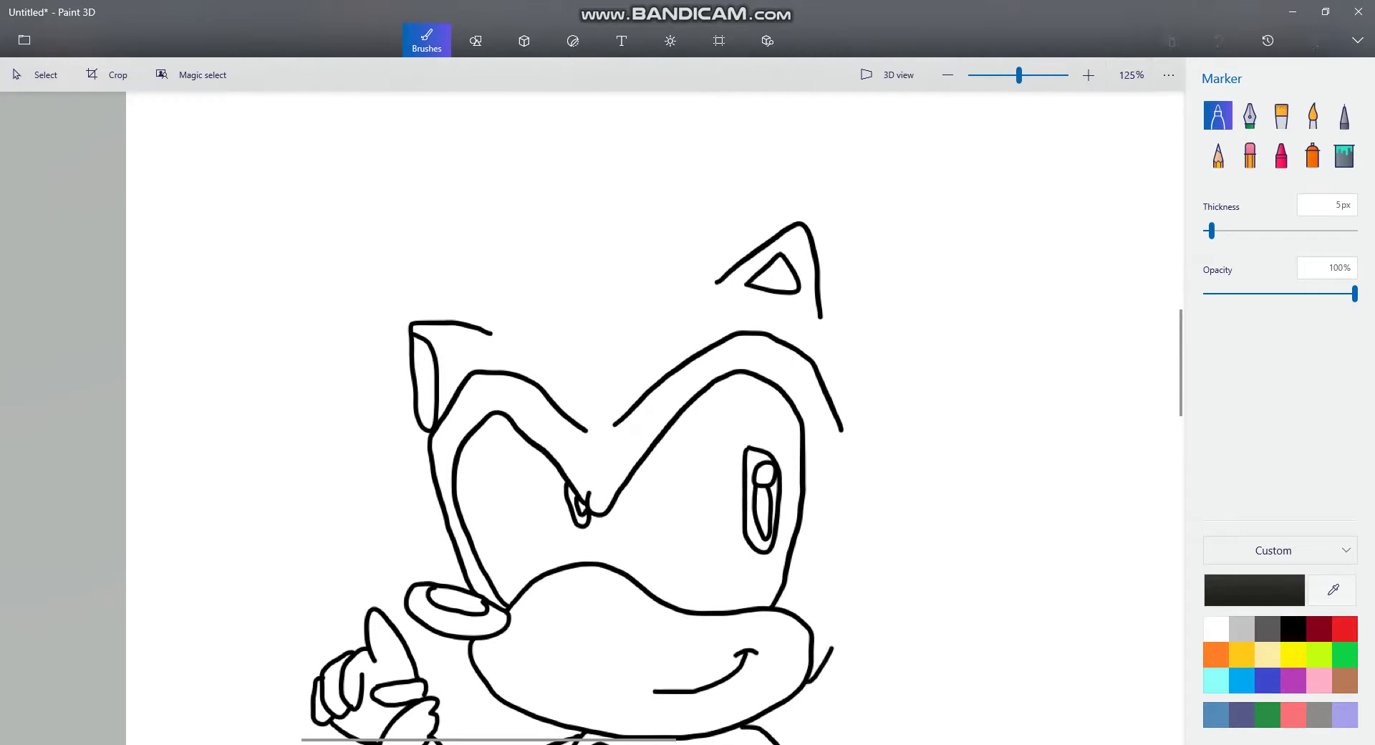
mouse_move(473, 323)
left_mouse_down()
mouse_move(727, 172)
mouse_move(1078, 283)
mouse_move(1112, 392)
mouse_move(941, 428)
mouse_move(1088, 562)
mouse_move(1067, 629)
mouse_move(920, 623)
mouse_move(999, 742)
left_mouse_up()
left_click_drag(874, 695, 987, 744)
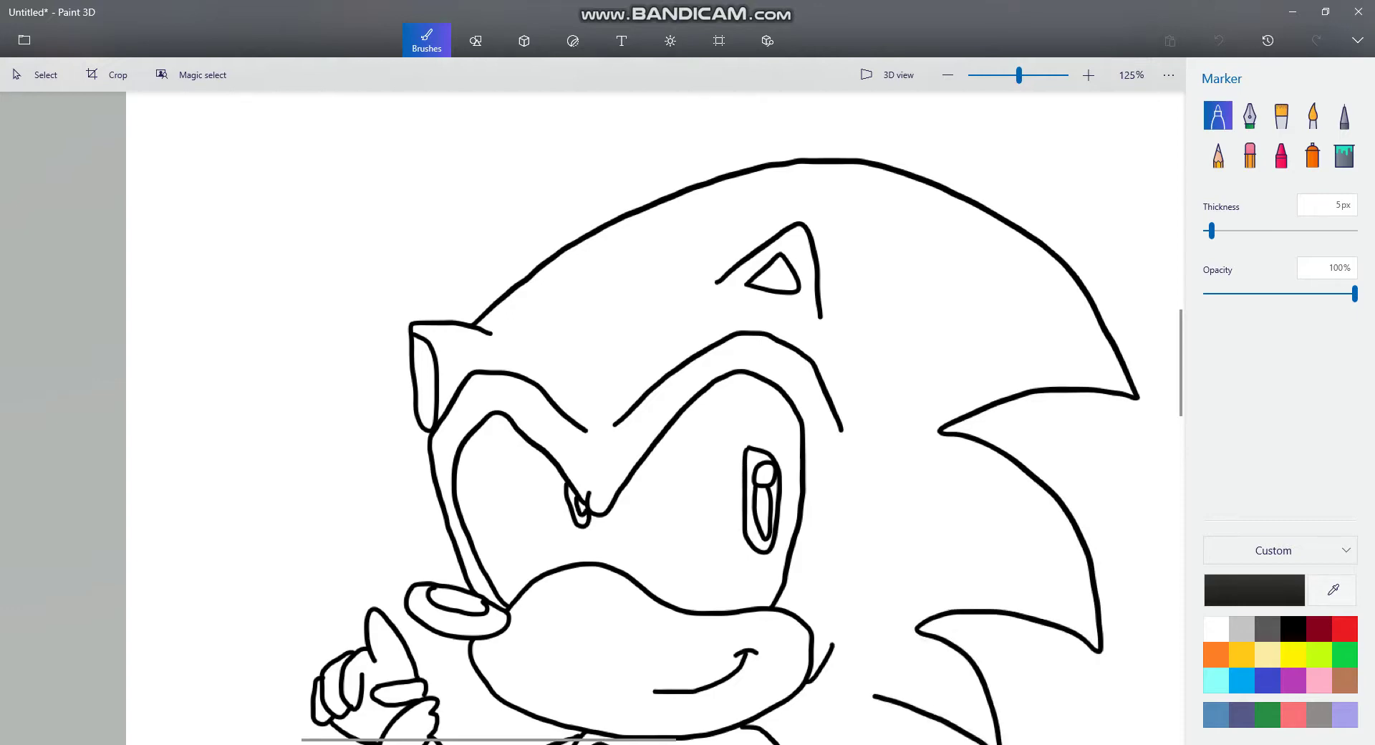
mouse_move(719, 744)
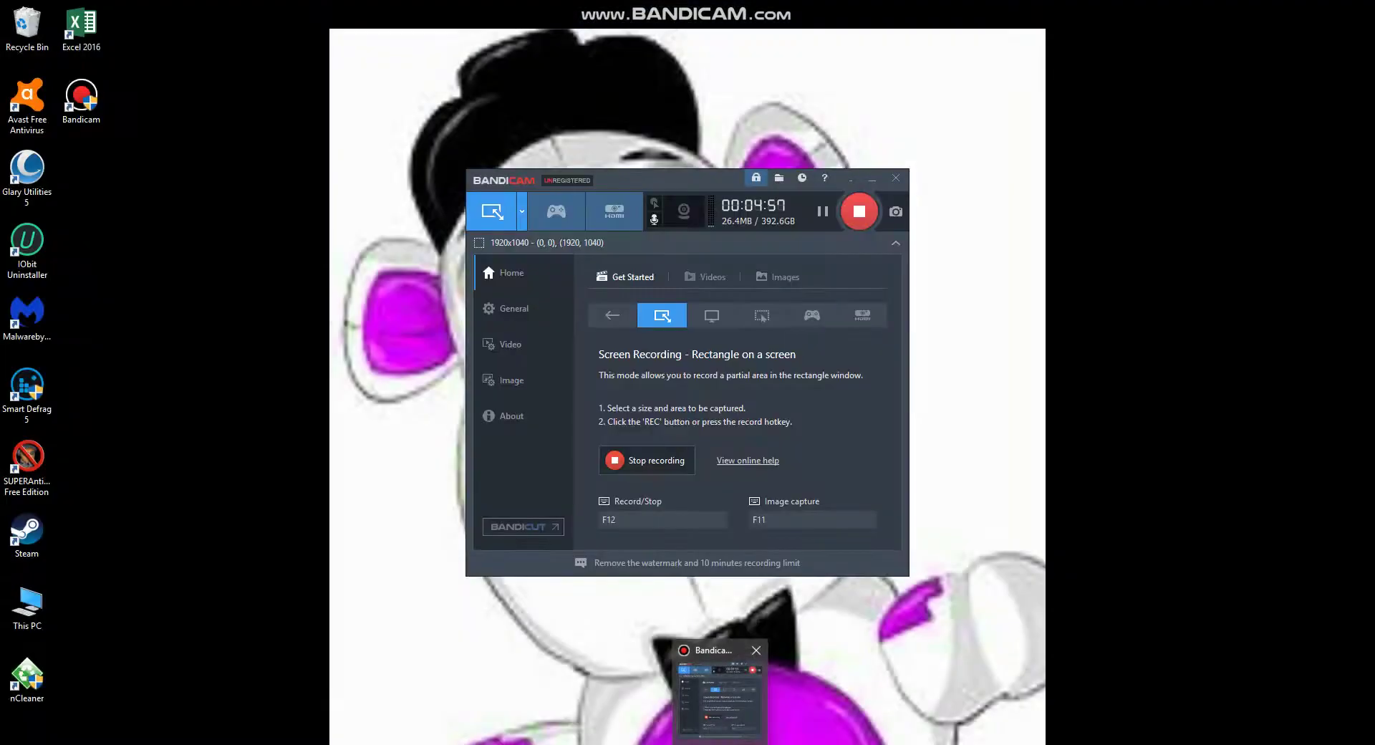
left_click(719, 698)
- Try a bright blue (#3441fe) fill on the head and quills, and undo it
scroll(593, 501, "down", 6)
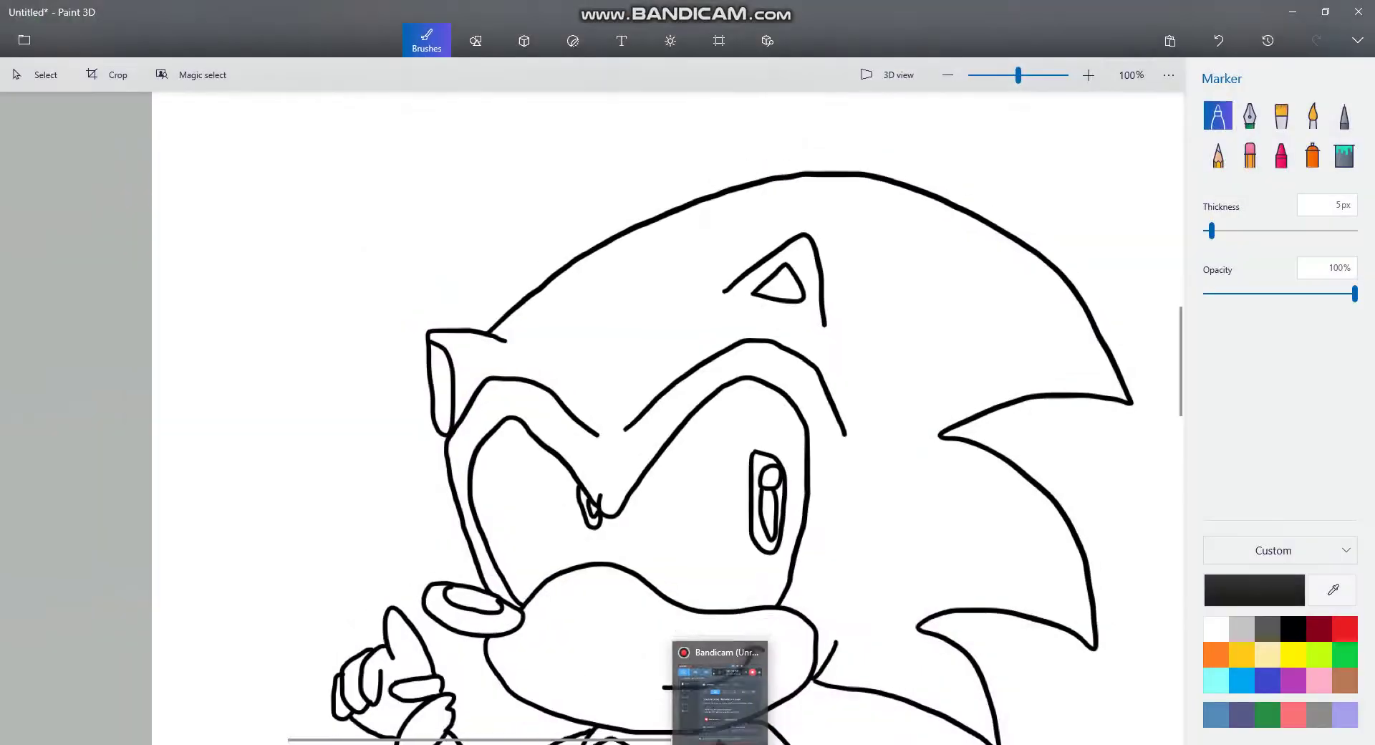
left_click(1268, 680)
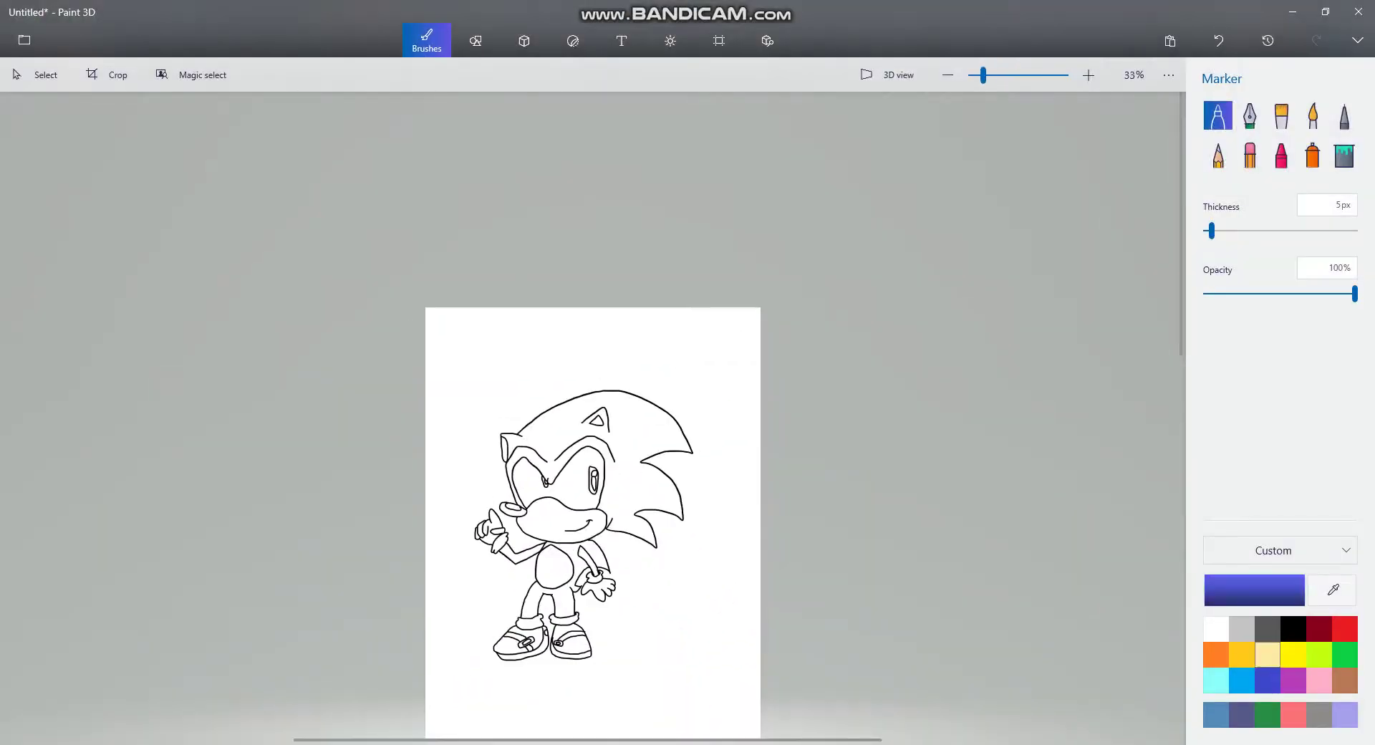
left_click(1255, 590)
mouse_move(686, 295)
left_mouse_down()
mouse_move(686, 277)
mouse_move(724, 260)
mouse_move(708, 261)
left_mouse_up()
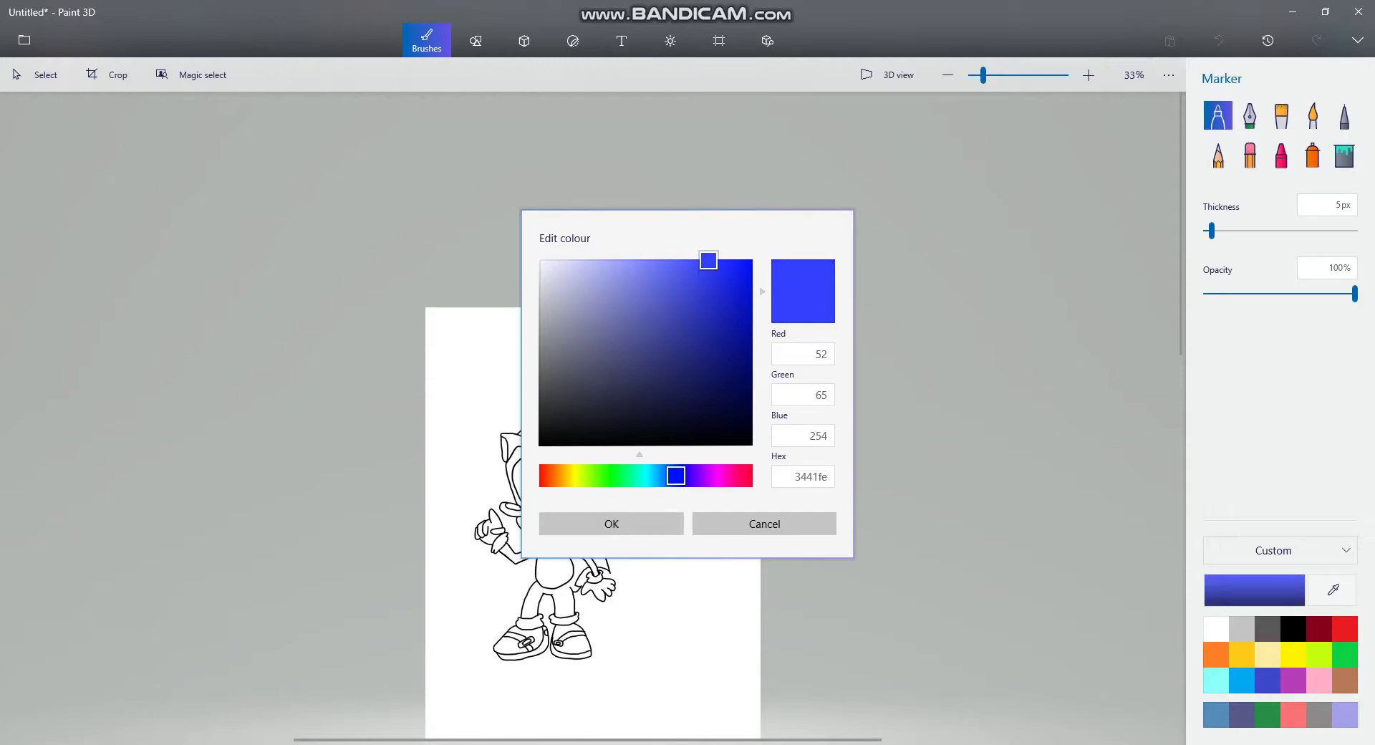
left_click(611, 523)
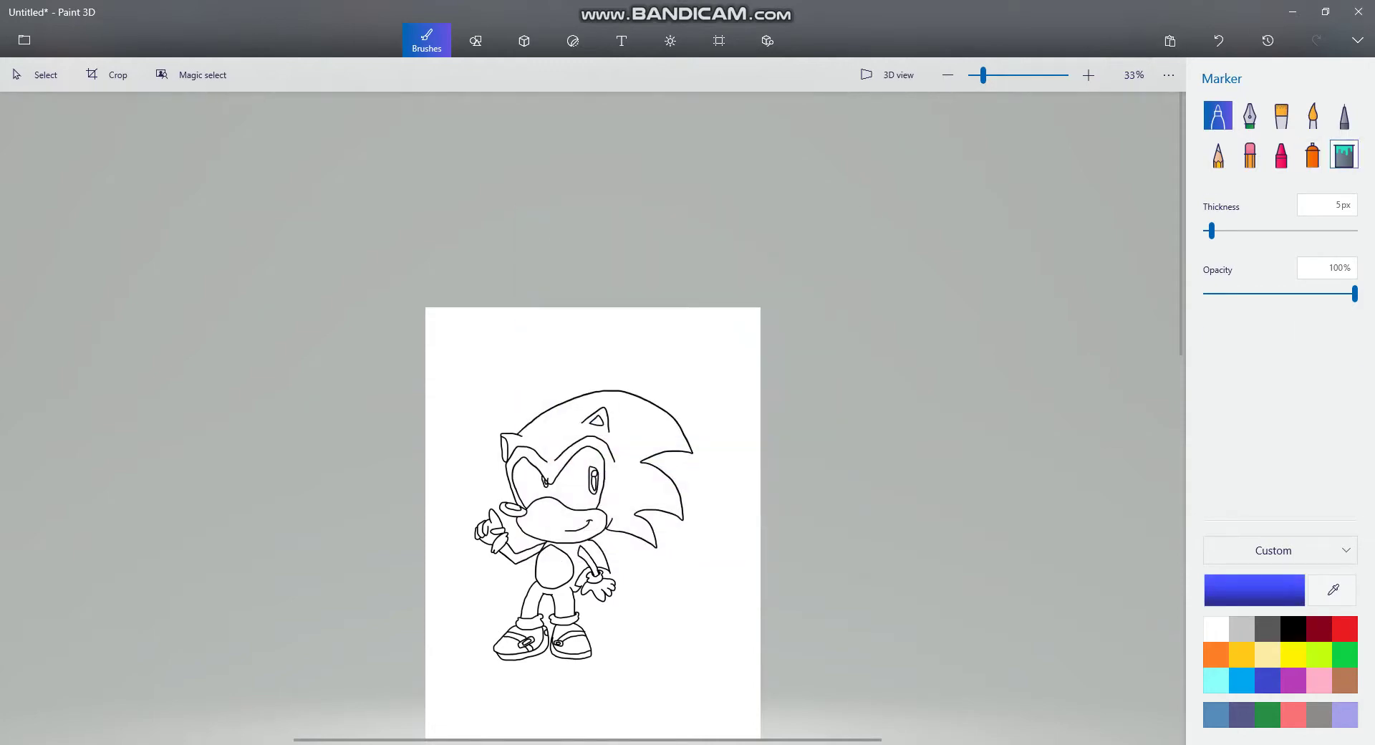
left_click(1343, 154)
left_click(652, 430)
scroll(565, 634, "up", 3)
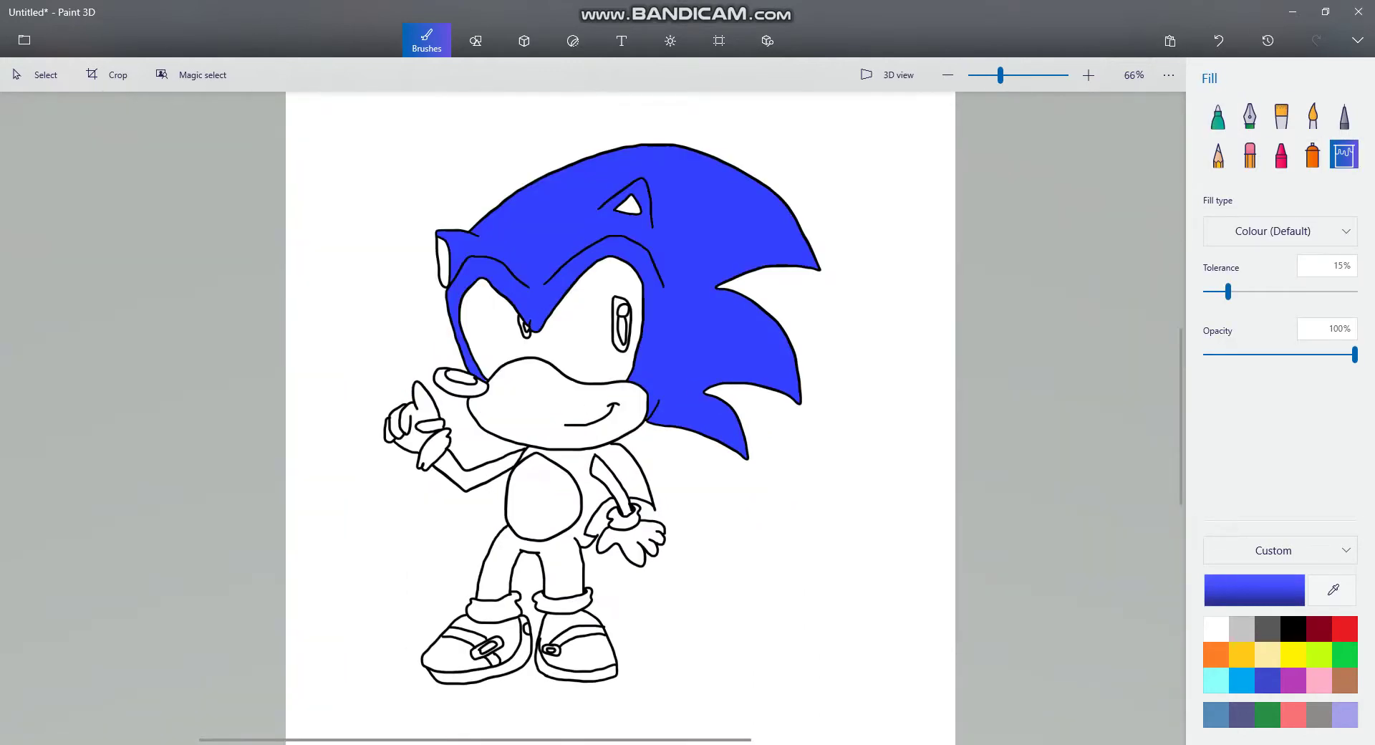
left_click(1218, 40)
- Set the fill colour to dark blue #000bb1 and fill the head, quills, torso and legs
left_click(1254, 589)
left_click(752, 316)
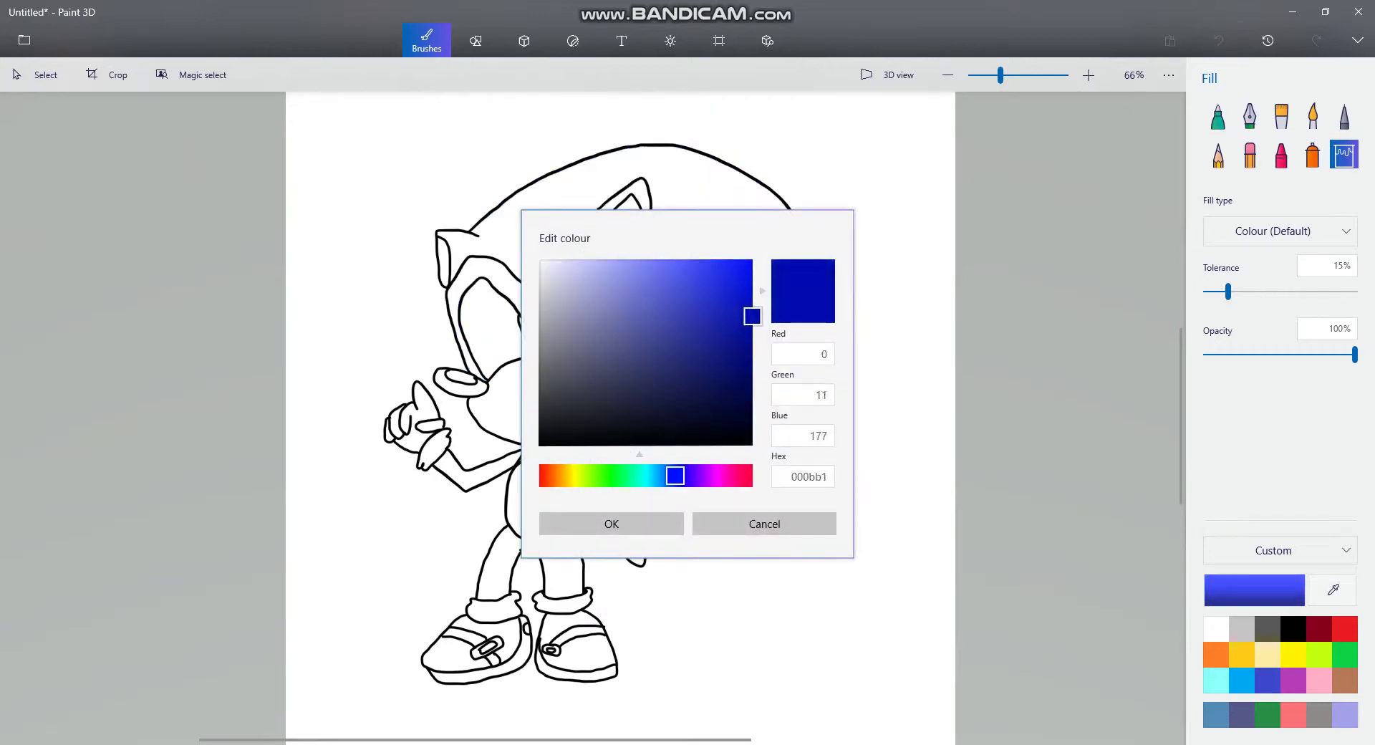
left_click(611, 524)
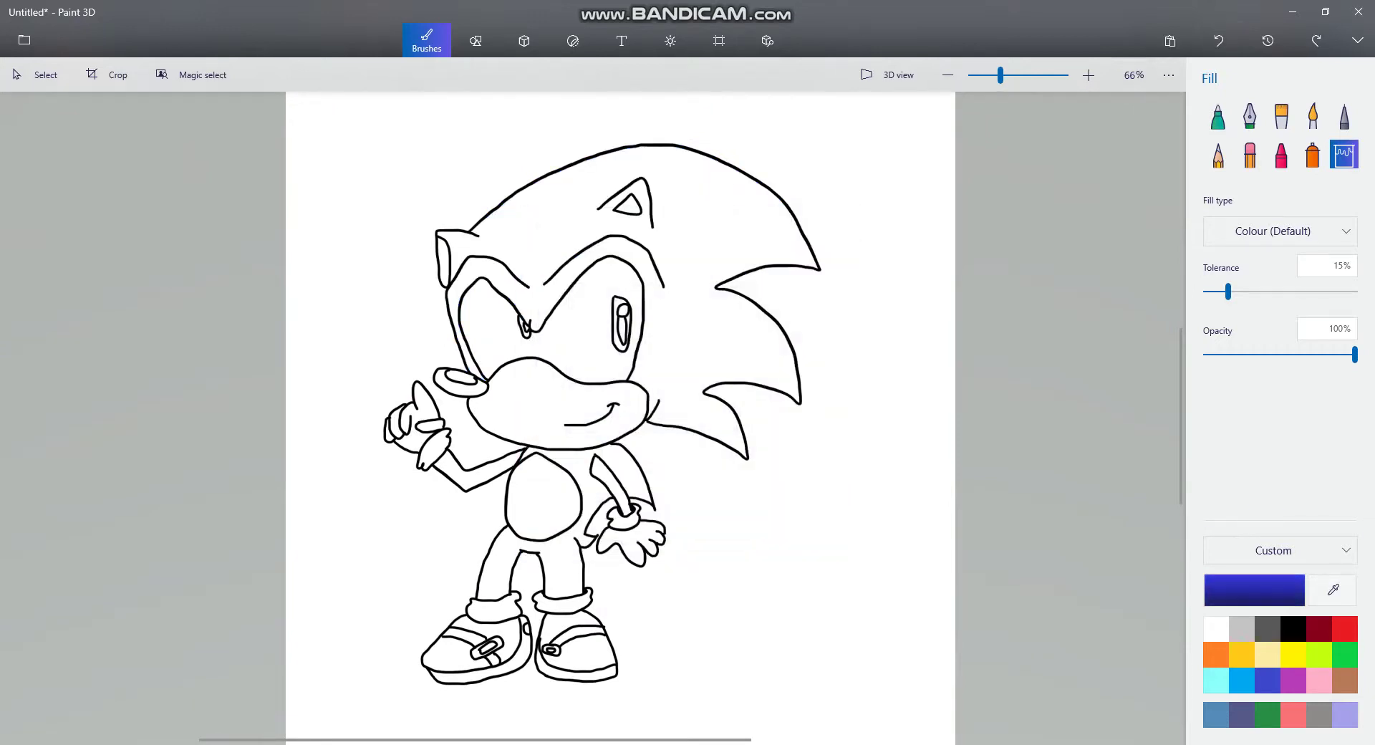
left_click(609, 473)
left_click(680, 322)
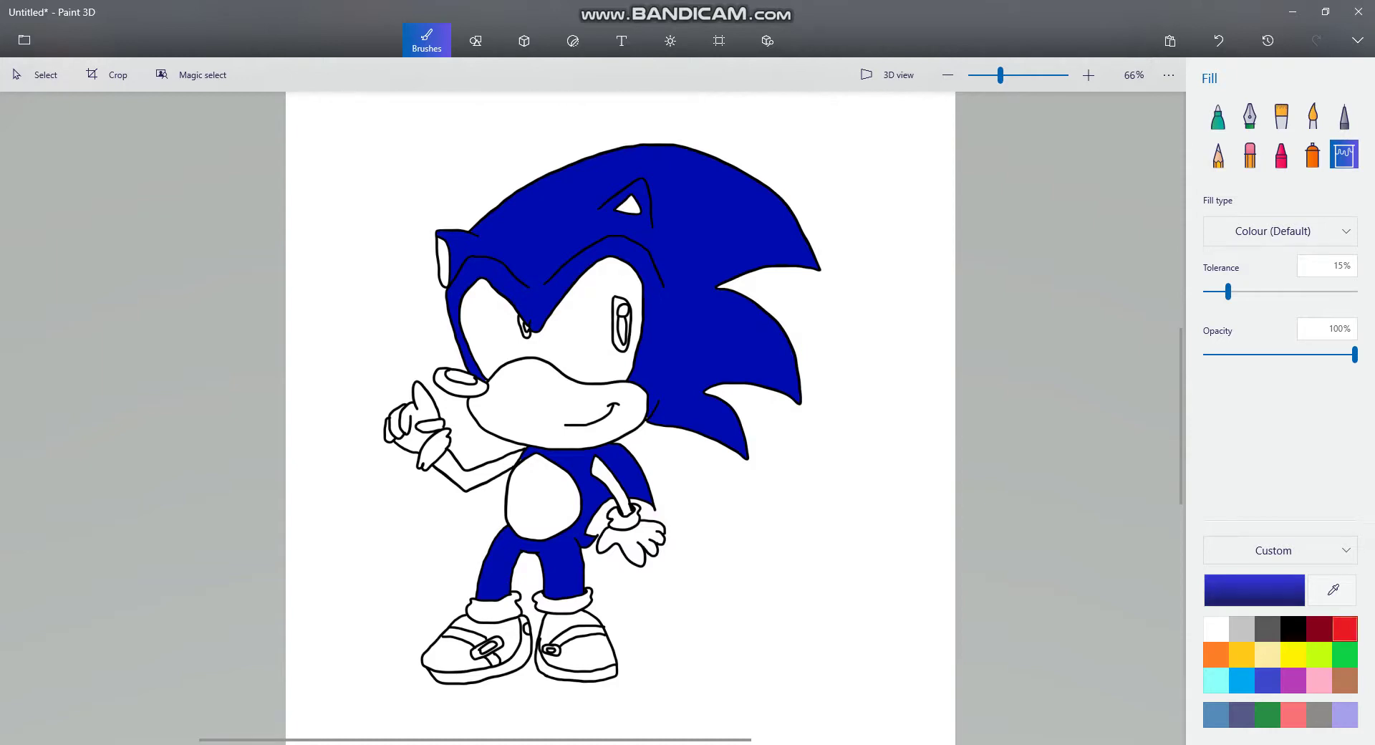
- Try a light red (#ff6e74) fill on the right shoe, and undo the last fill
left_click(1345, 629)
left_click(1254, 590)
left_click_drag(715, 277, 657, 259)
left_click(611, 524)
left_click(573, 641)
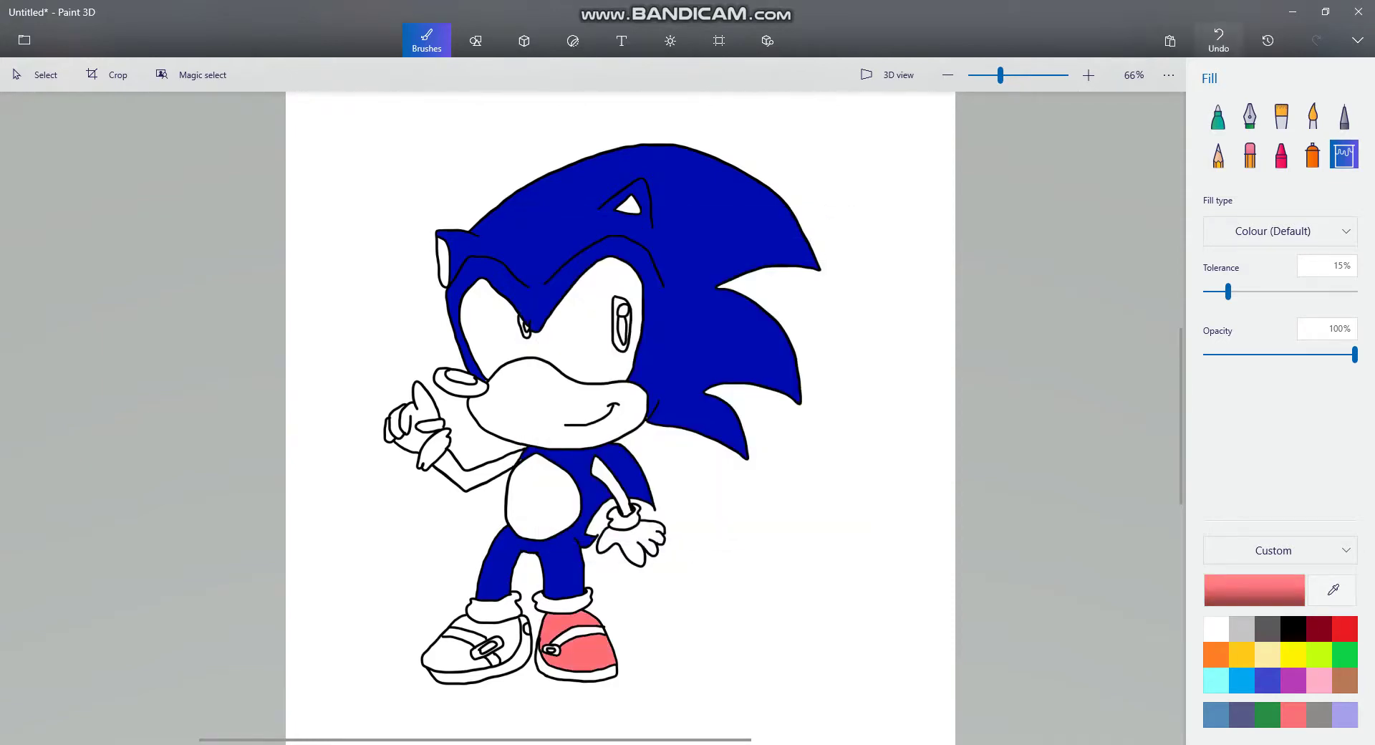
left_click(1218, 40)
- Make the light red more saturated and fill the upper and toe sections of both shoes, leaving the straps white
left_click(1254, 590)
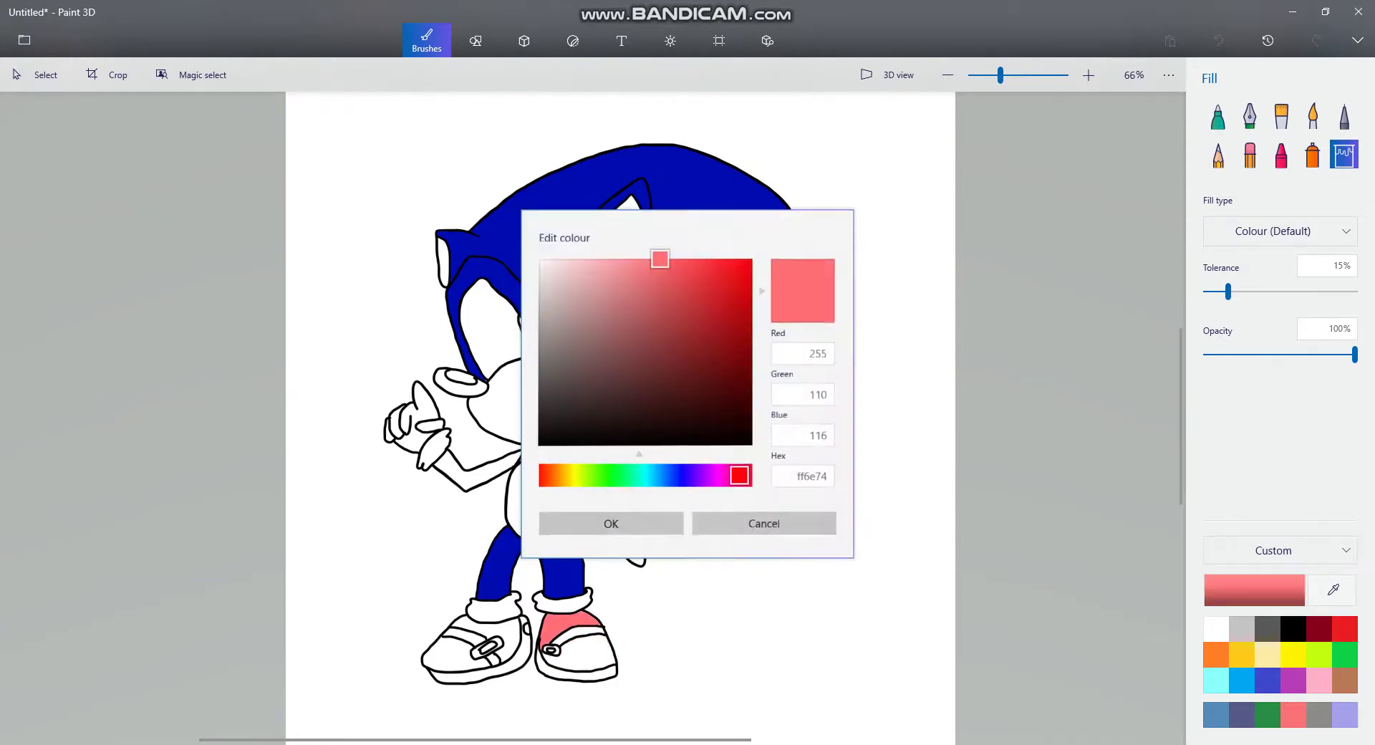
mouse_move(657, 255)
left_mouse_down()
mouse_move(681, 270)
mouse_move(697, 259)
left_mouse_up()
left_click(611, 523)
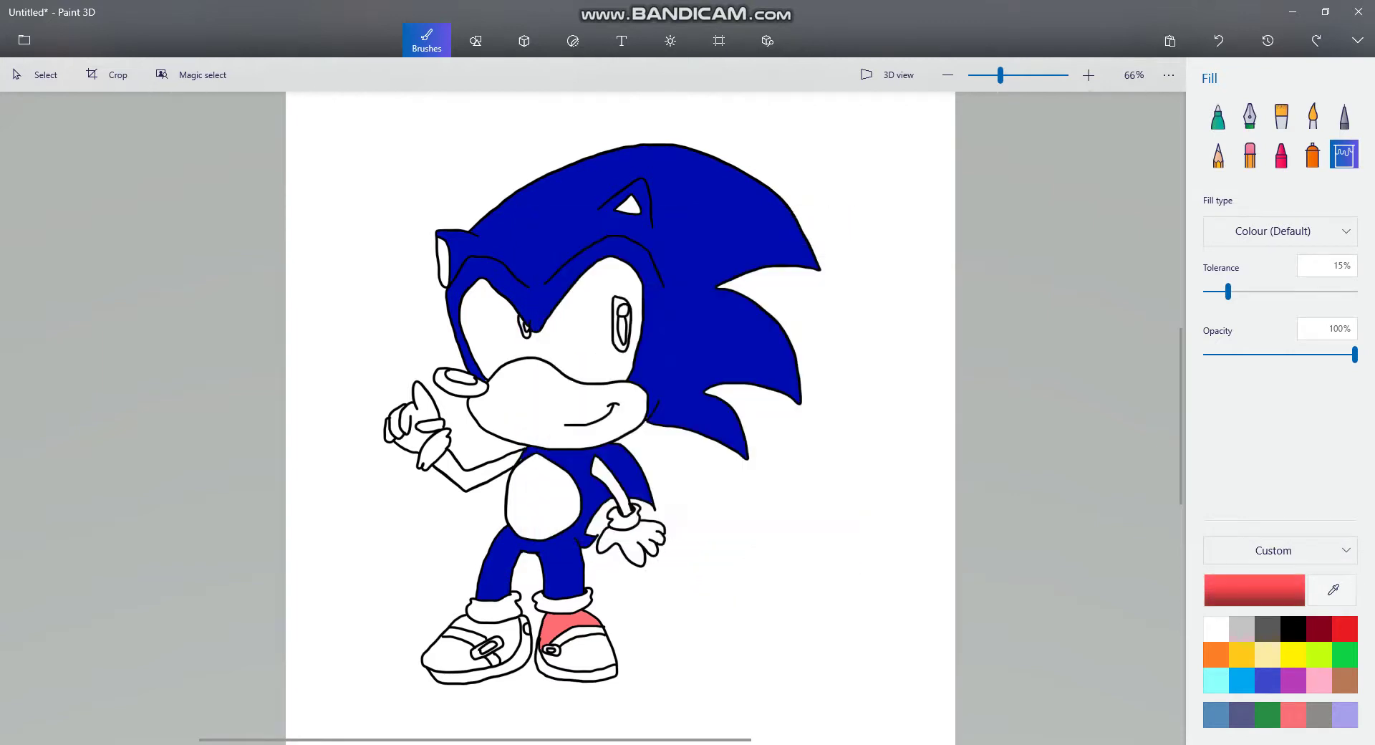
left_click(569, 624)
left_click(587, 652)
left_click(504, 631)
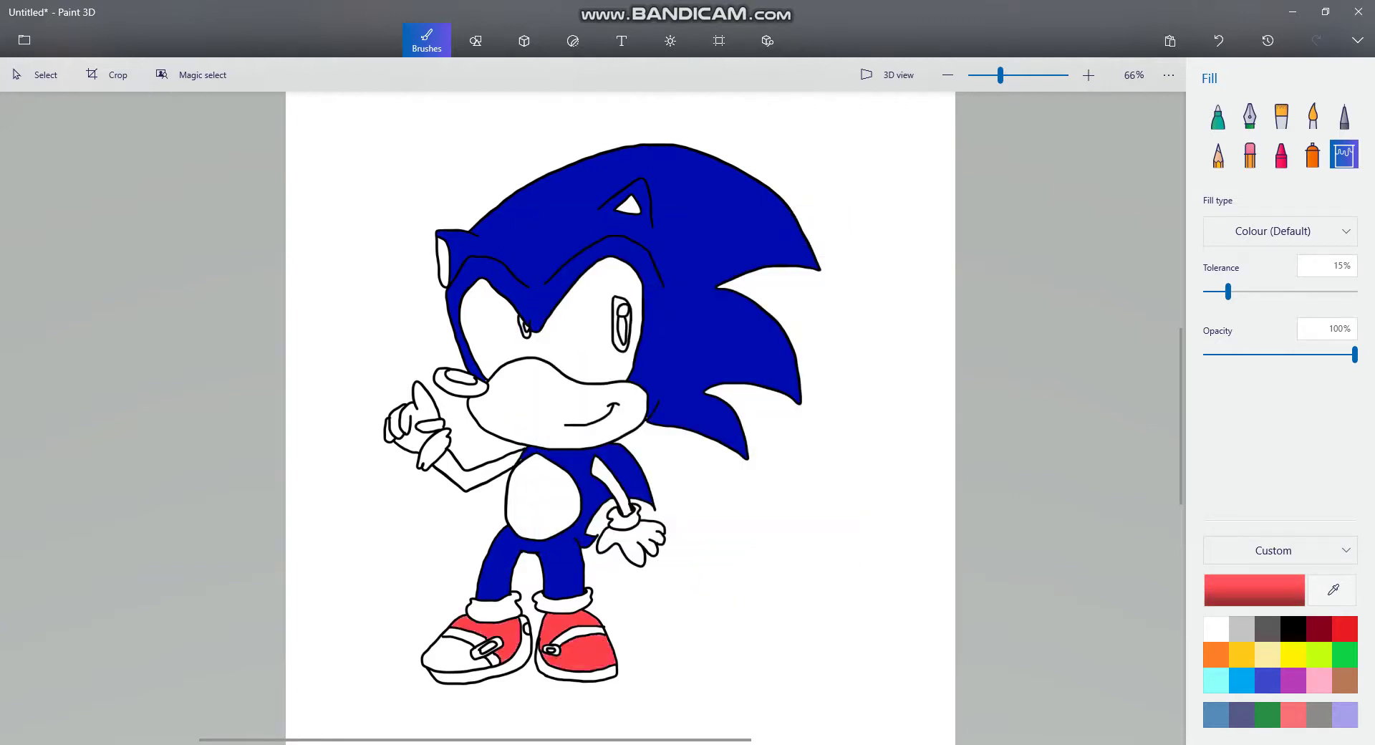
left_click(447, 653)
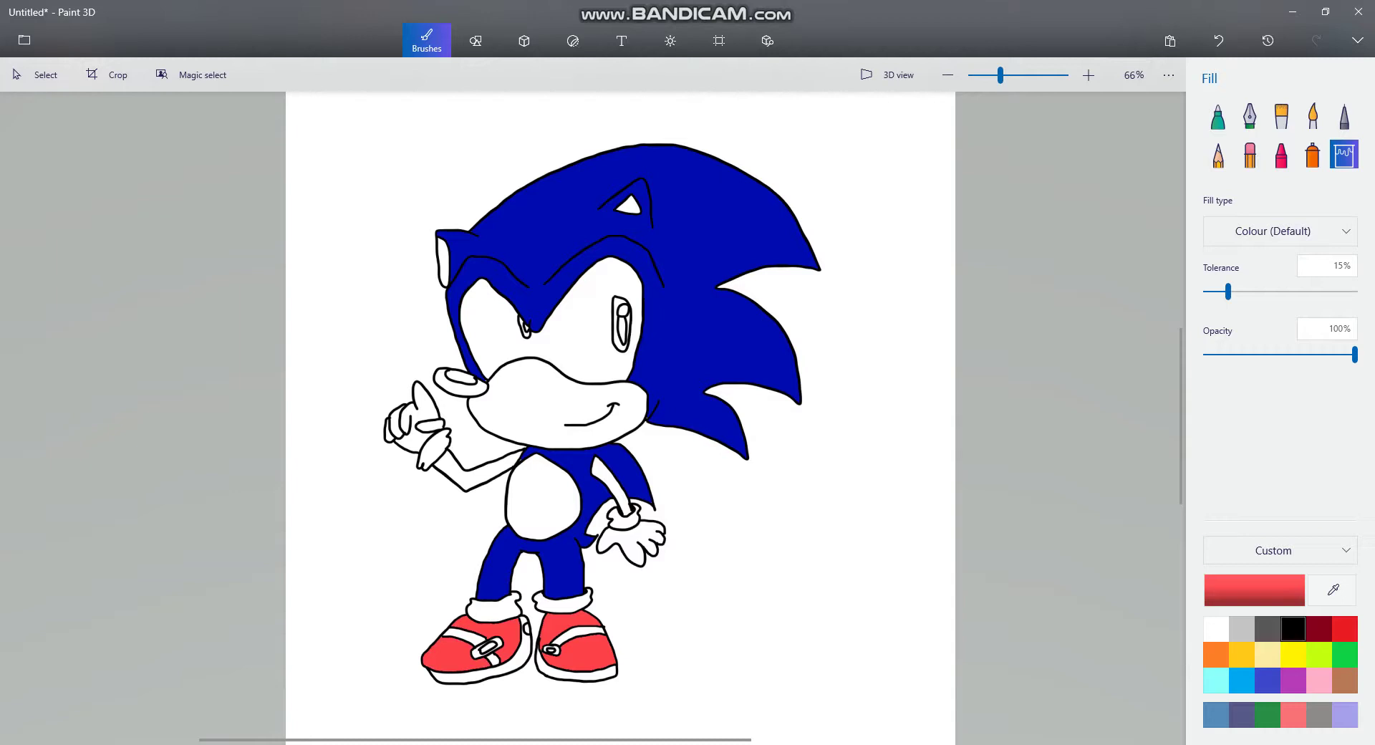
- Lighten the orange to a peach skin tone and fill the belly, both arms, the muzzle and the inner ears
left_click(1216, 655)
left_click(1254, 590)
left_click_drag(719, 259, 642, 260)
left_click(611, 524)
left_click(542, 494)
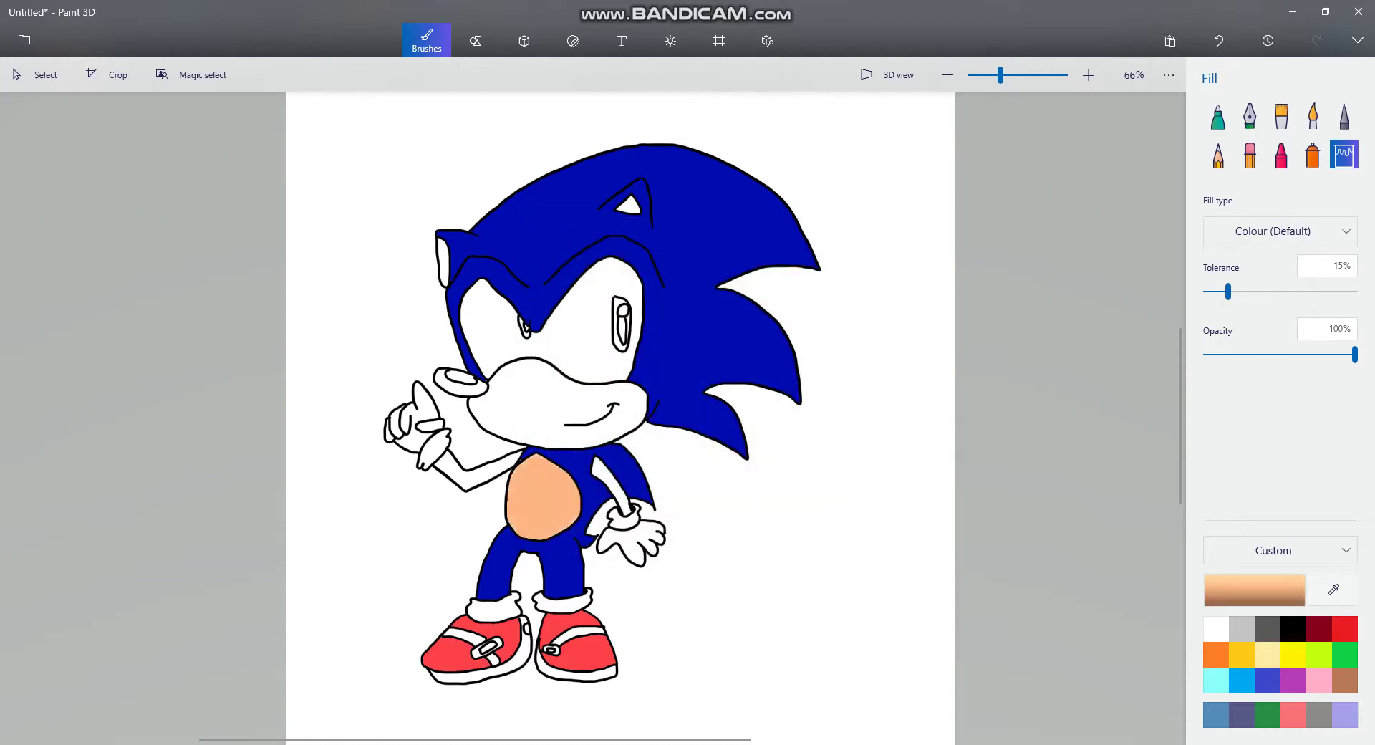
left_click(607, 483)
left_click(476, 471)
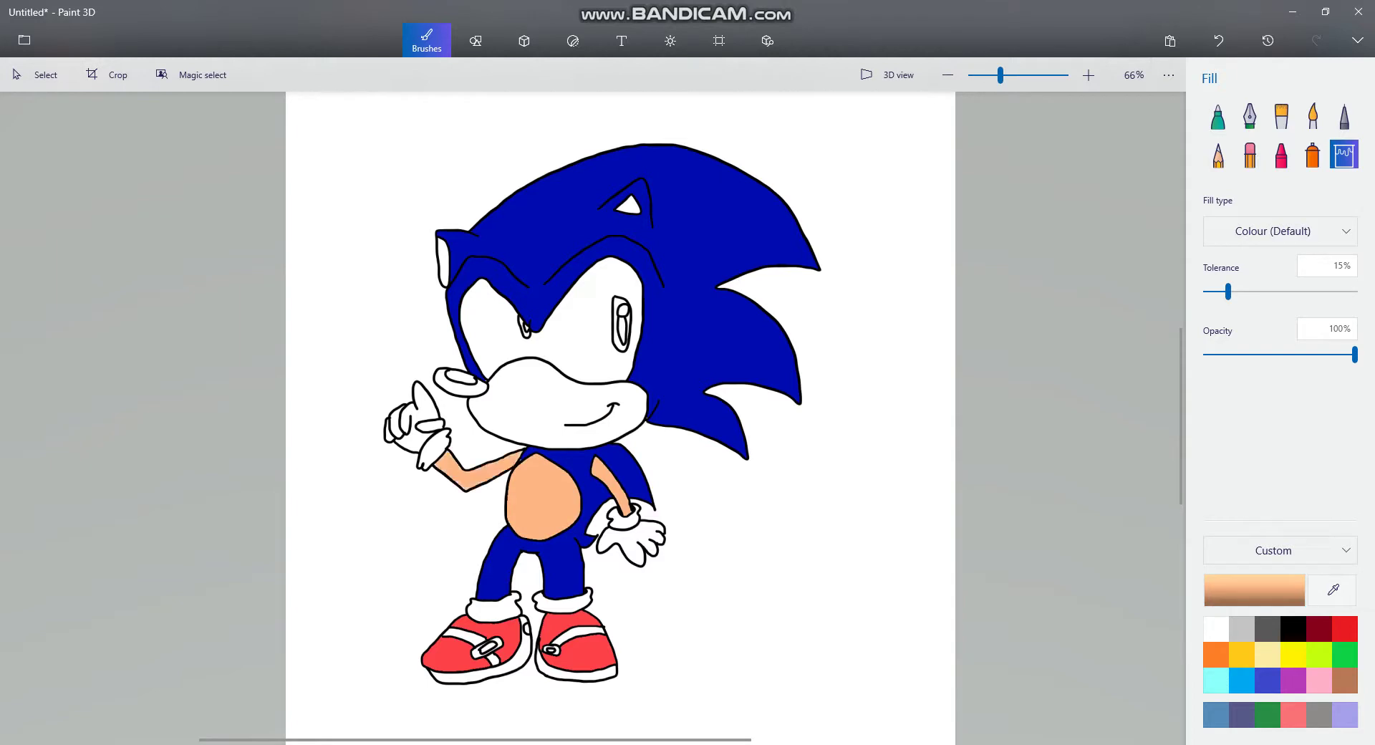
left_click(530, 391)
left_click(443, 261)
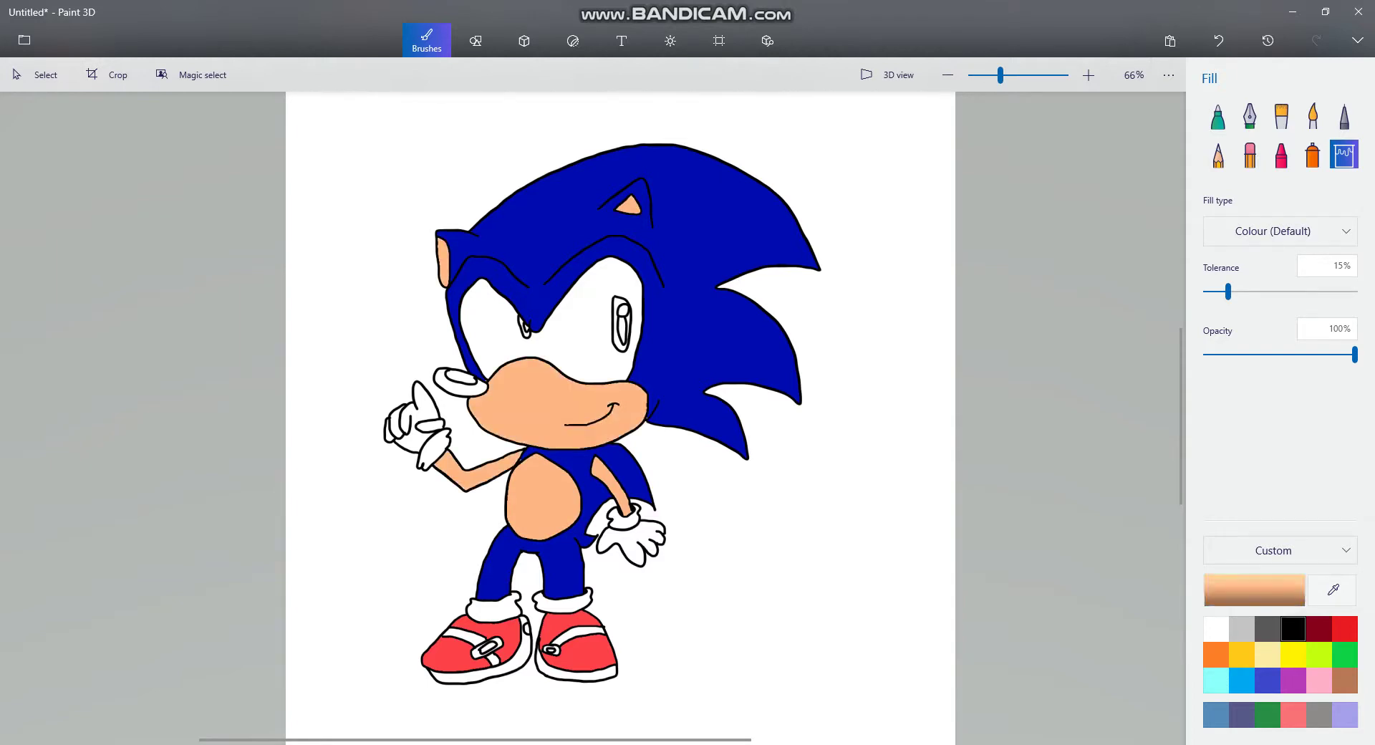
- Fill both shoe soles with dark grey and the small patch on the left shoe's inner side with light grey
left_click(1268, 629)
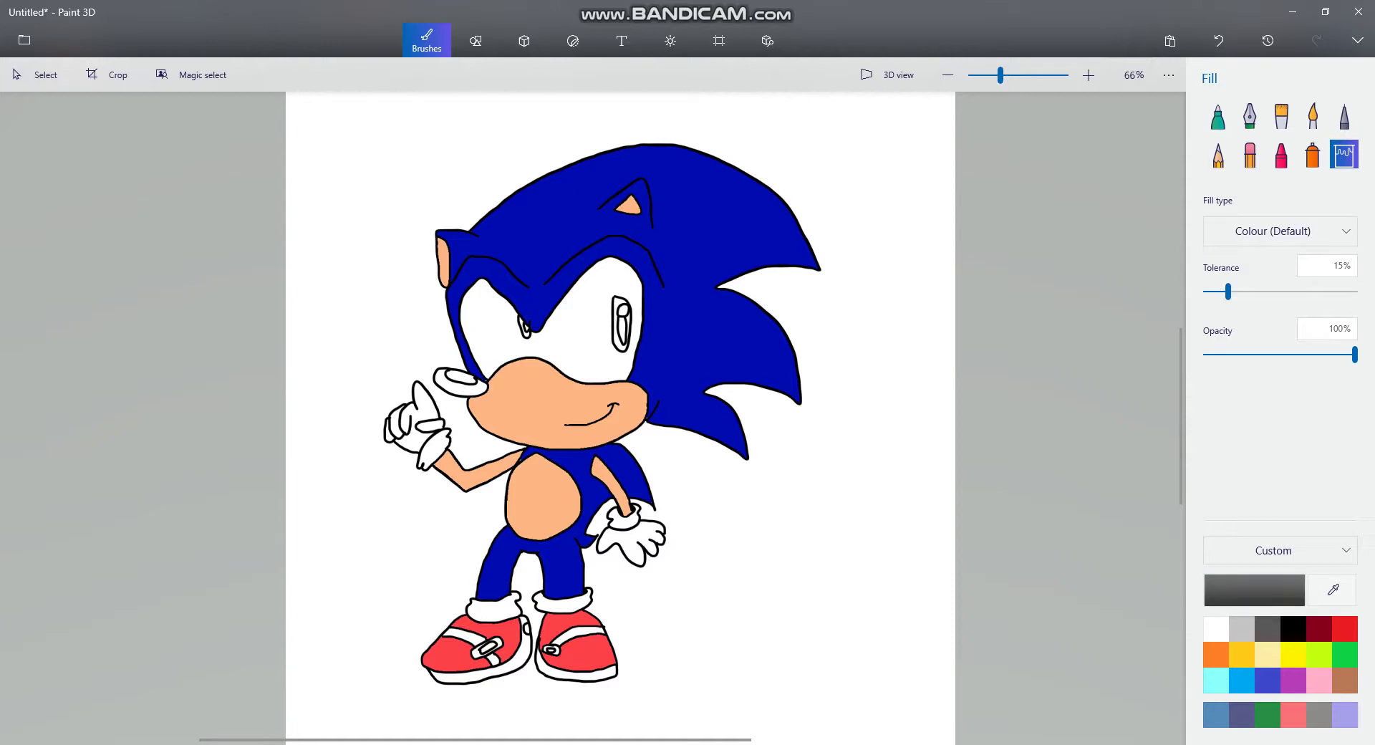
left_click(573, 671)
left_click(466, 675)
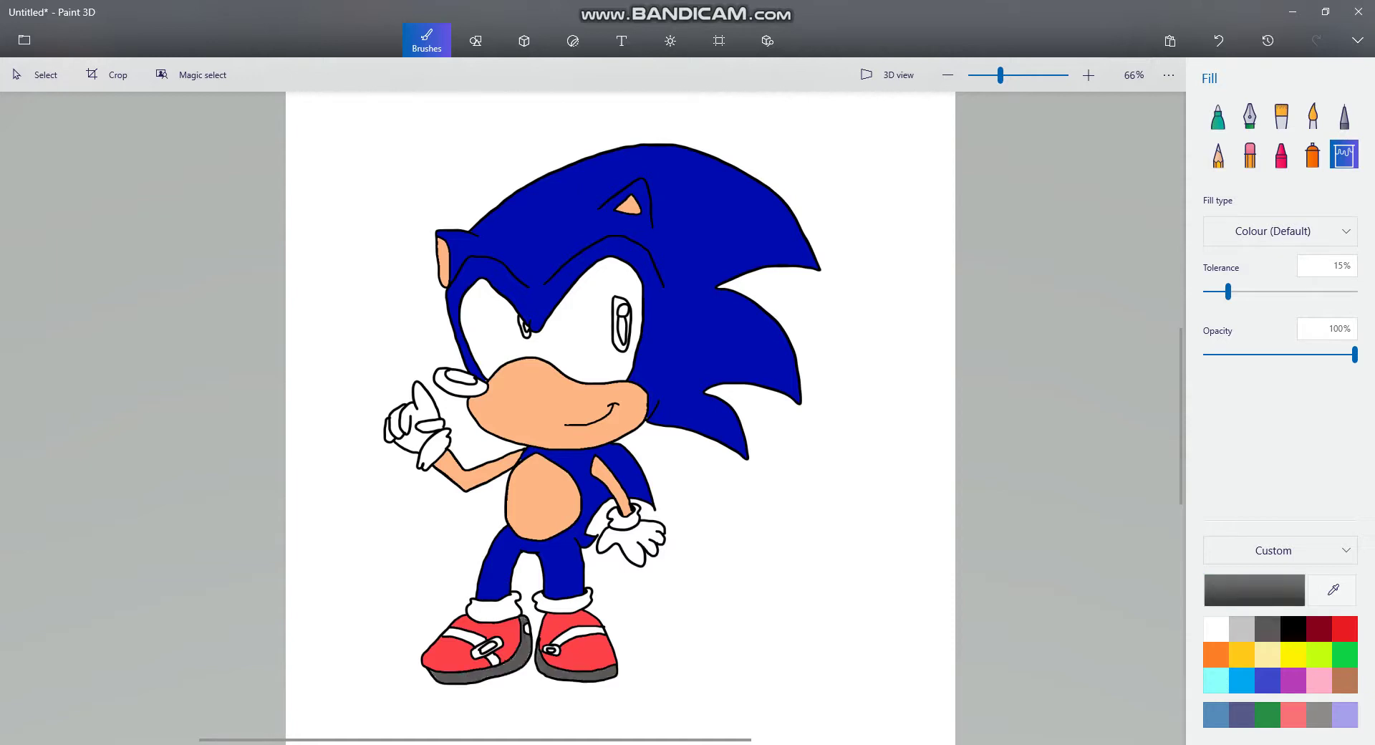
left_click(1242, 629)
- Fill the buckles on both shoes with gold, leaving their centres white
scroll(536, 616, "up", 5)
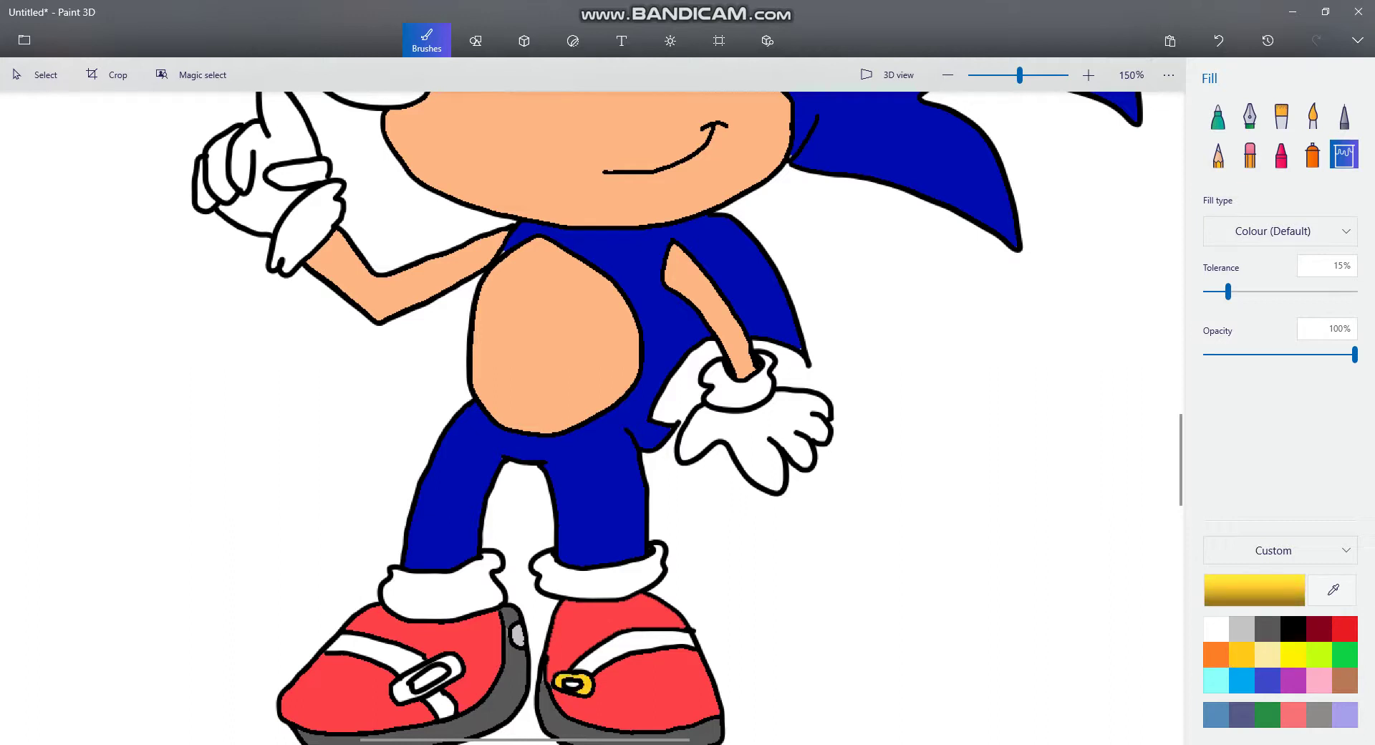
left_click(454, 666)
left_click(402, 692)
- Fill the leftover white and grey pixels along the lower narrow side of the left shoe's buckle with gold
scroll(418, 696, "up", 9)
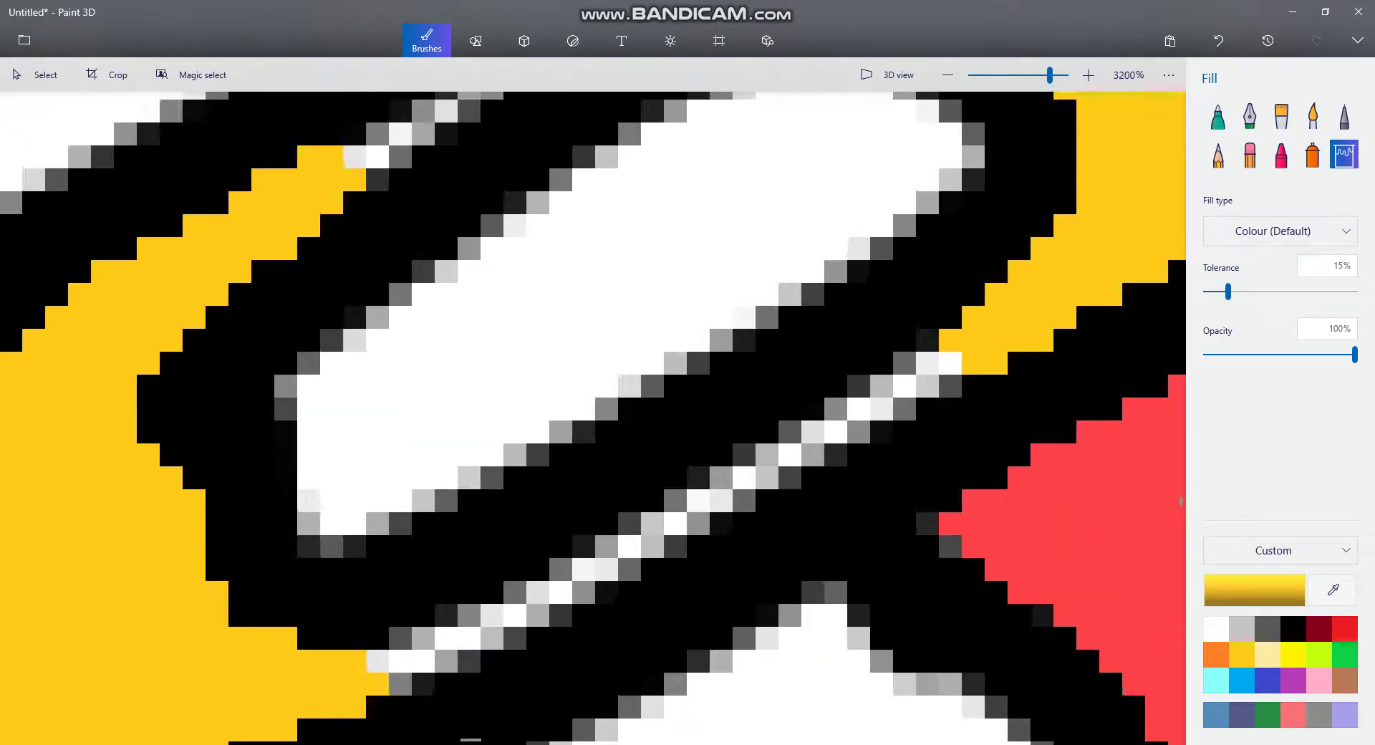
left_click(424, 638)
left_click(493, 638)
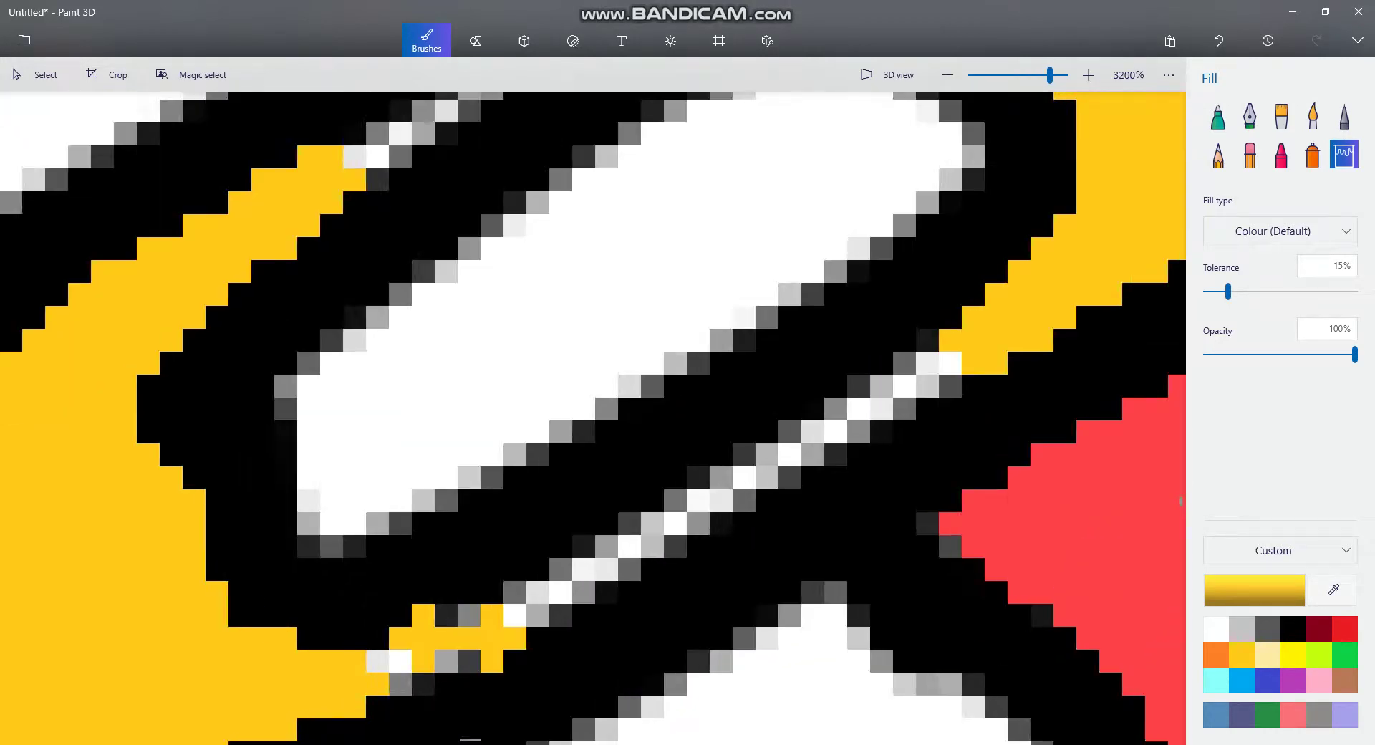
left_click(401, 661)
left_click(516, 615)
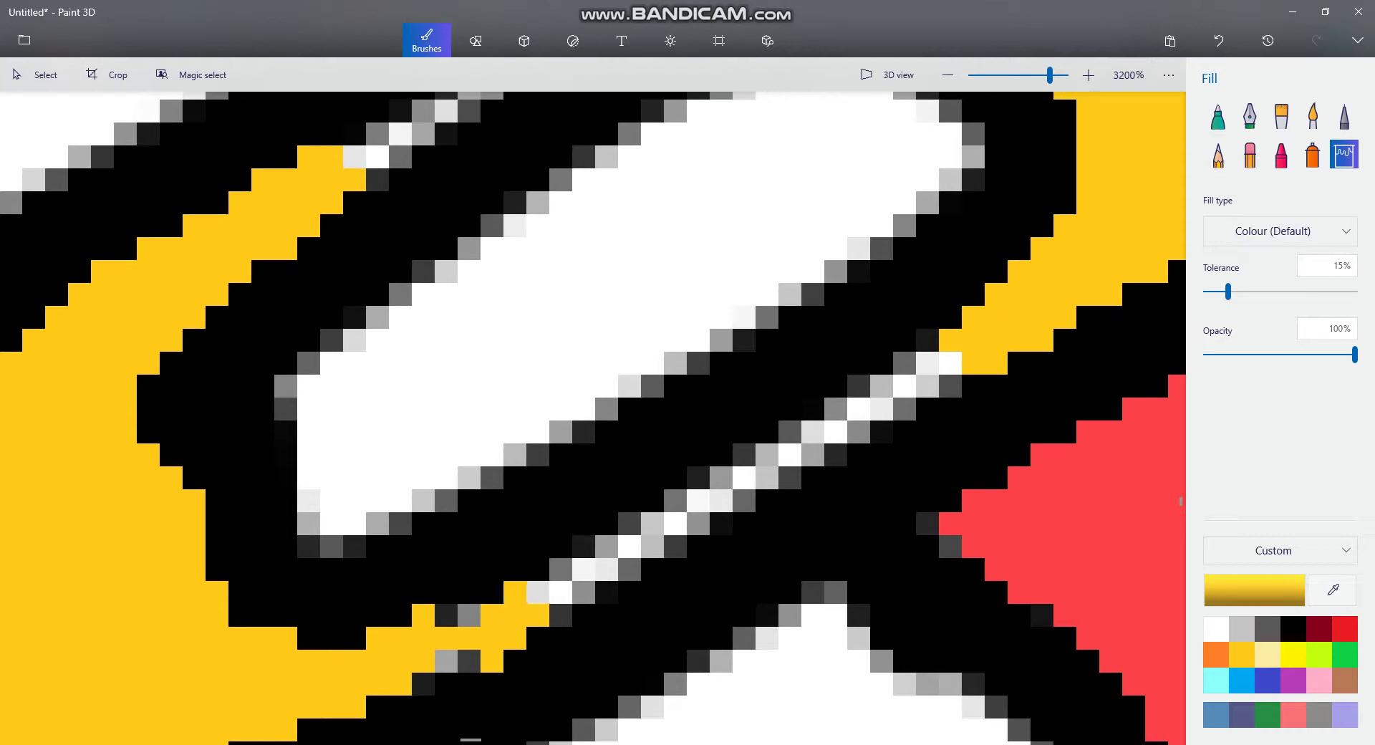
left_click(553, 593)
left_click(597, 570)
left_click(653, 535)
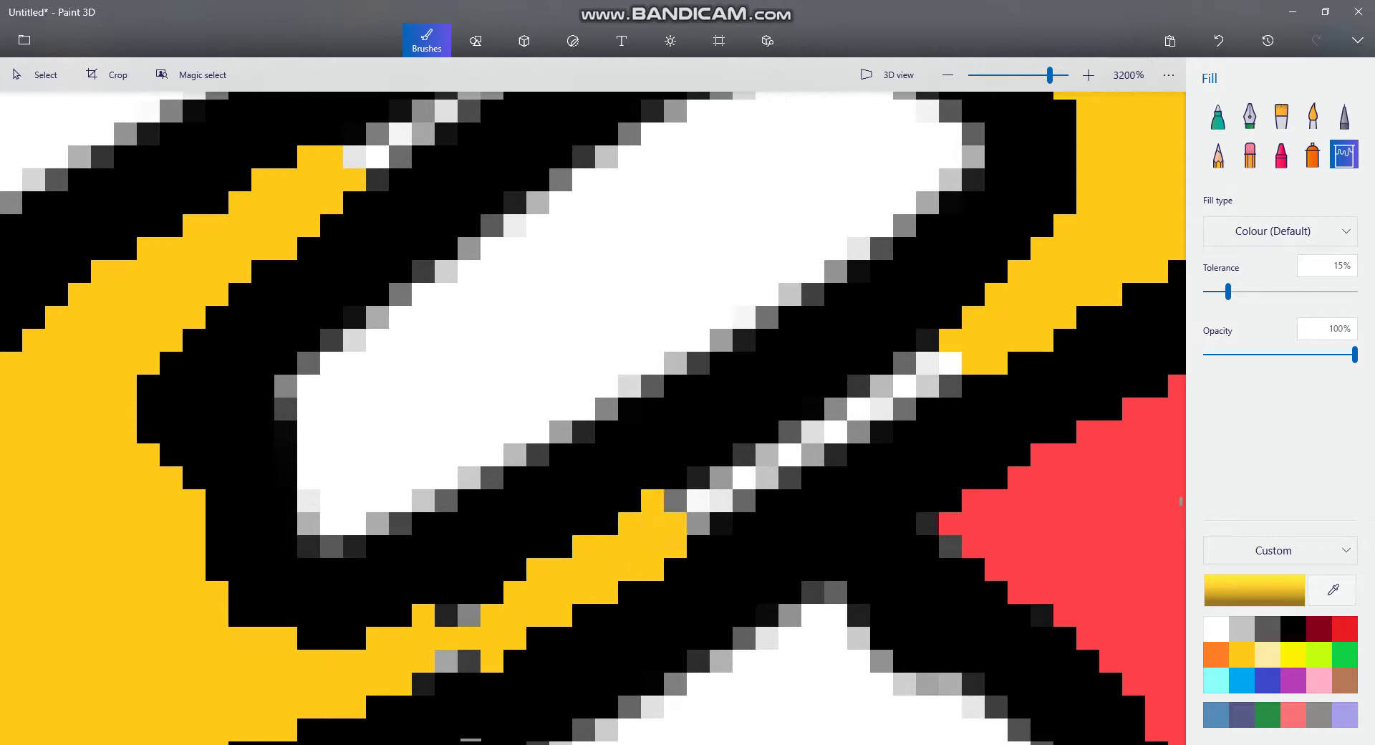
left_click(709, 501)
left_click(766, 458)
left_click(836, 453)
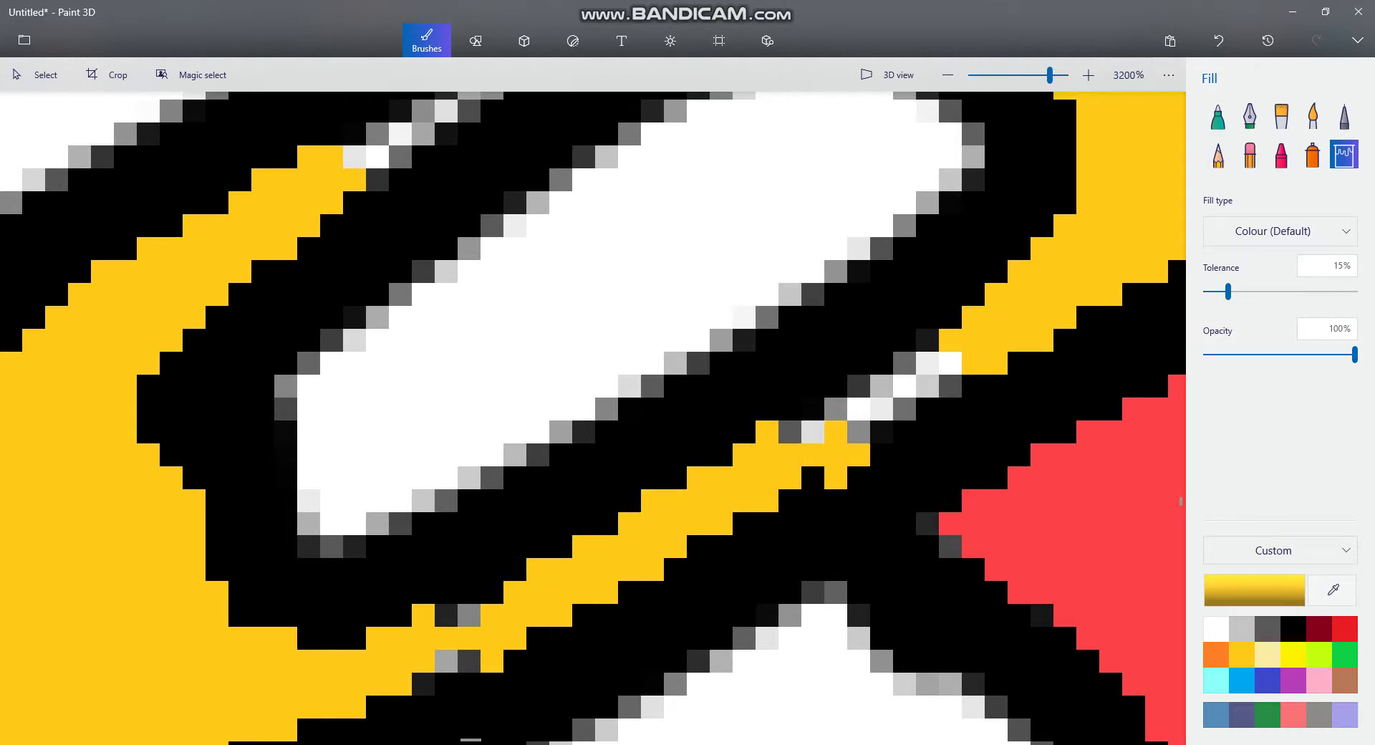
left_click(868, 409)
left_click(927, 374)
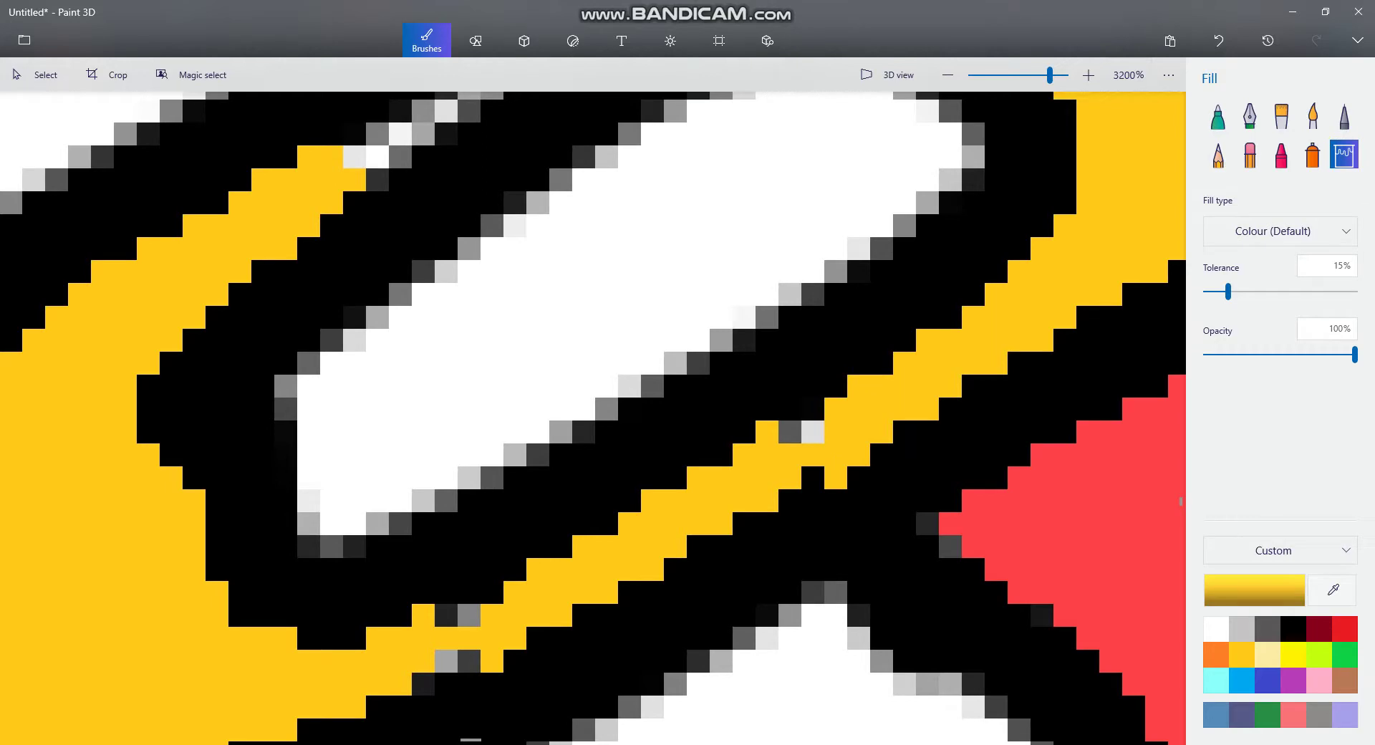
left_click(813, 432)
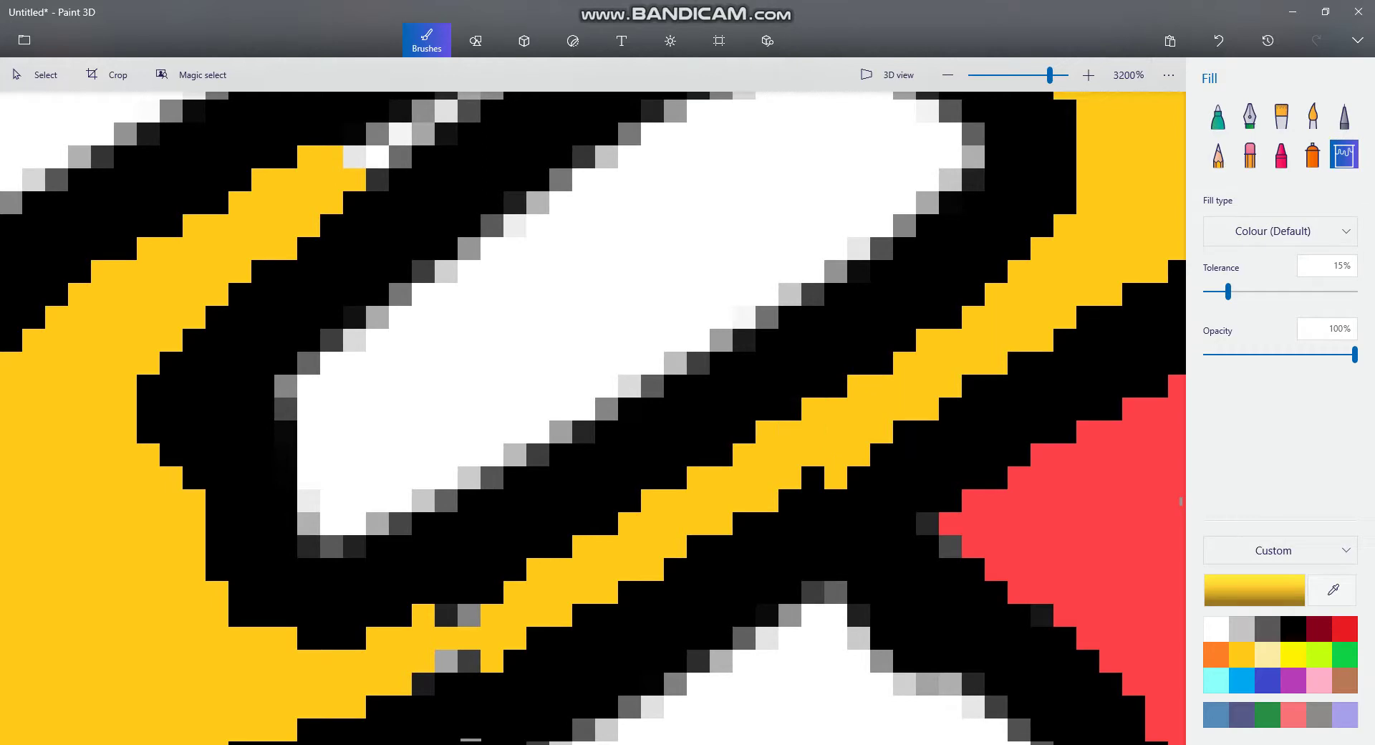
scroll(459, 670, "down", 5)
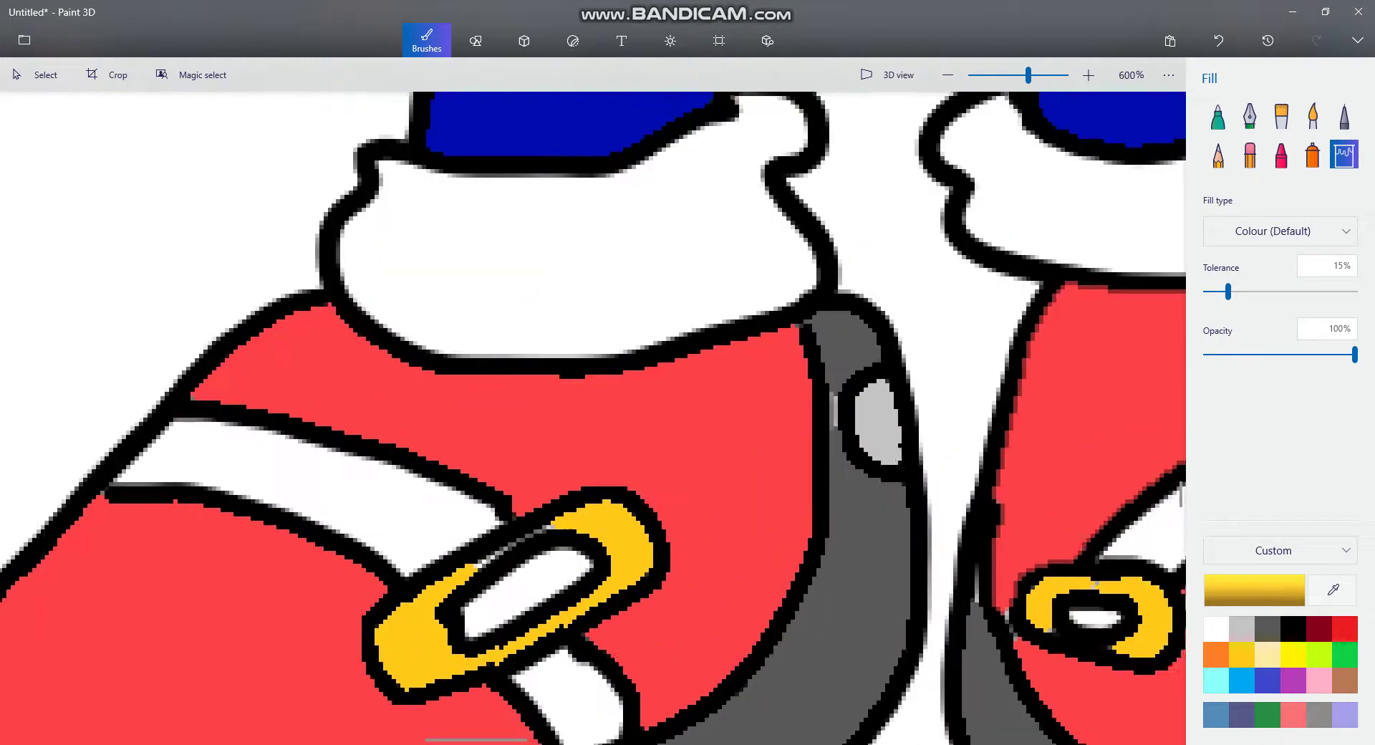
- Fill the remaining unfilled pixels along the upper narrow side of the left shoe's buckle with gold
scroll(474, 556, "up", 7)
left_click(464, 674)
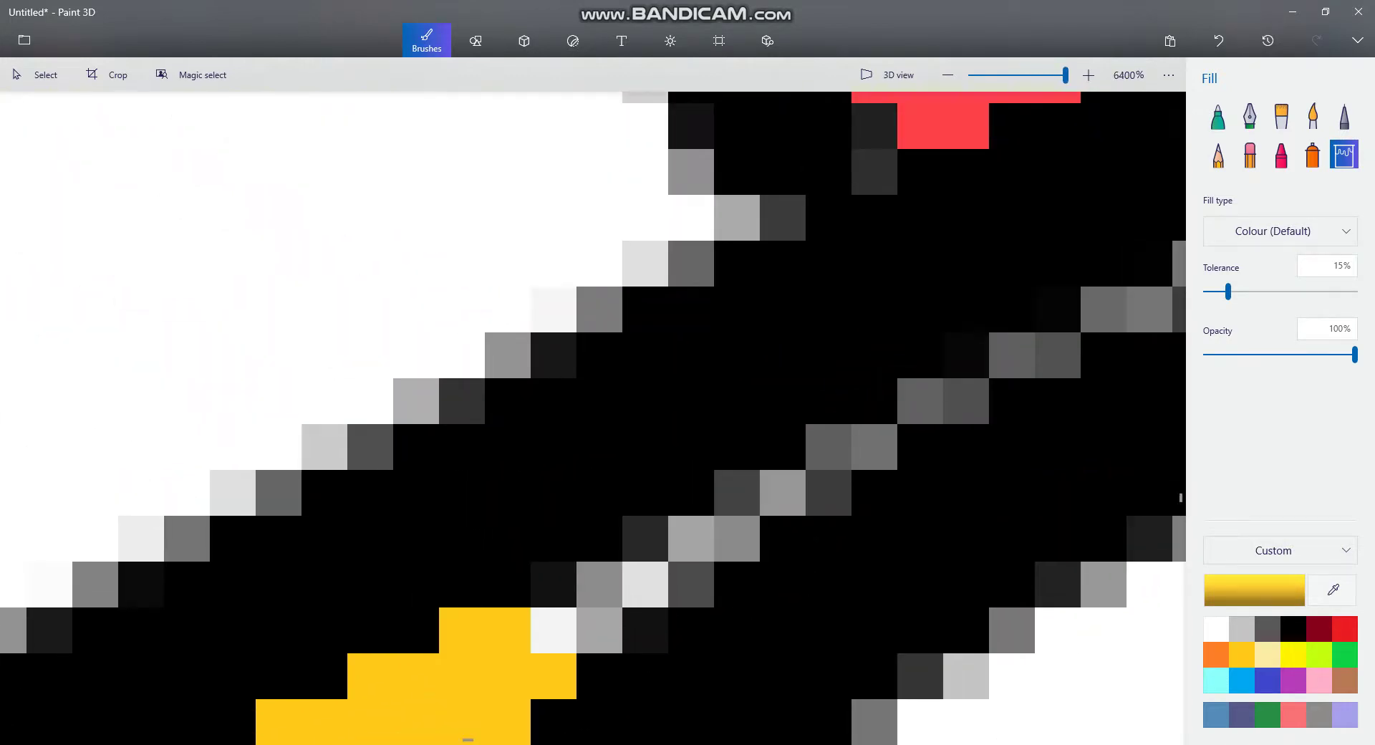
left_click(555, 629)
left_click(646, 584)
left_click(706, 538)
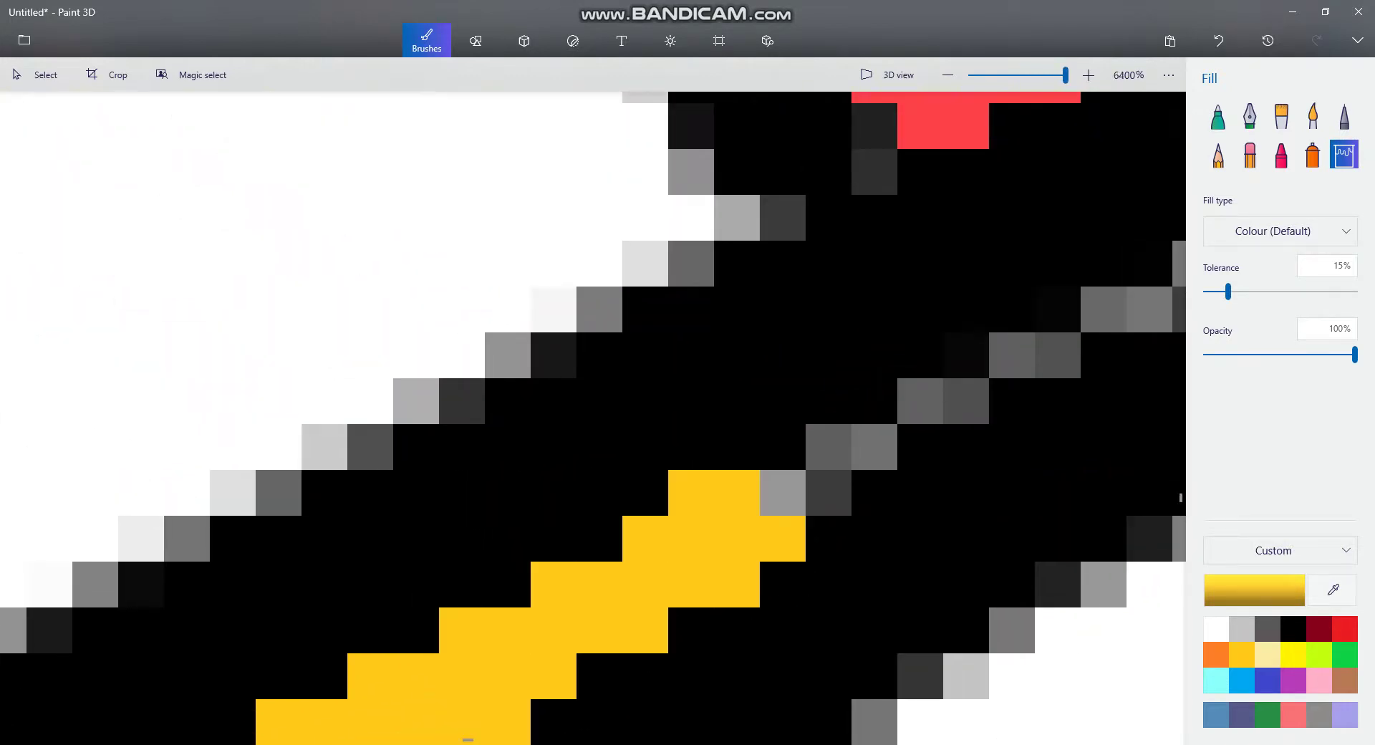
left_click(829, 492)
left_click(874, 448)
left_click(966, 401)
left_click(1058, 355)
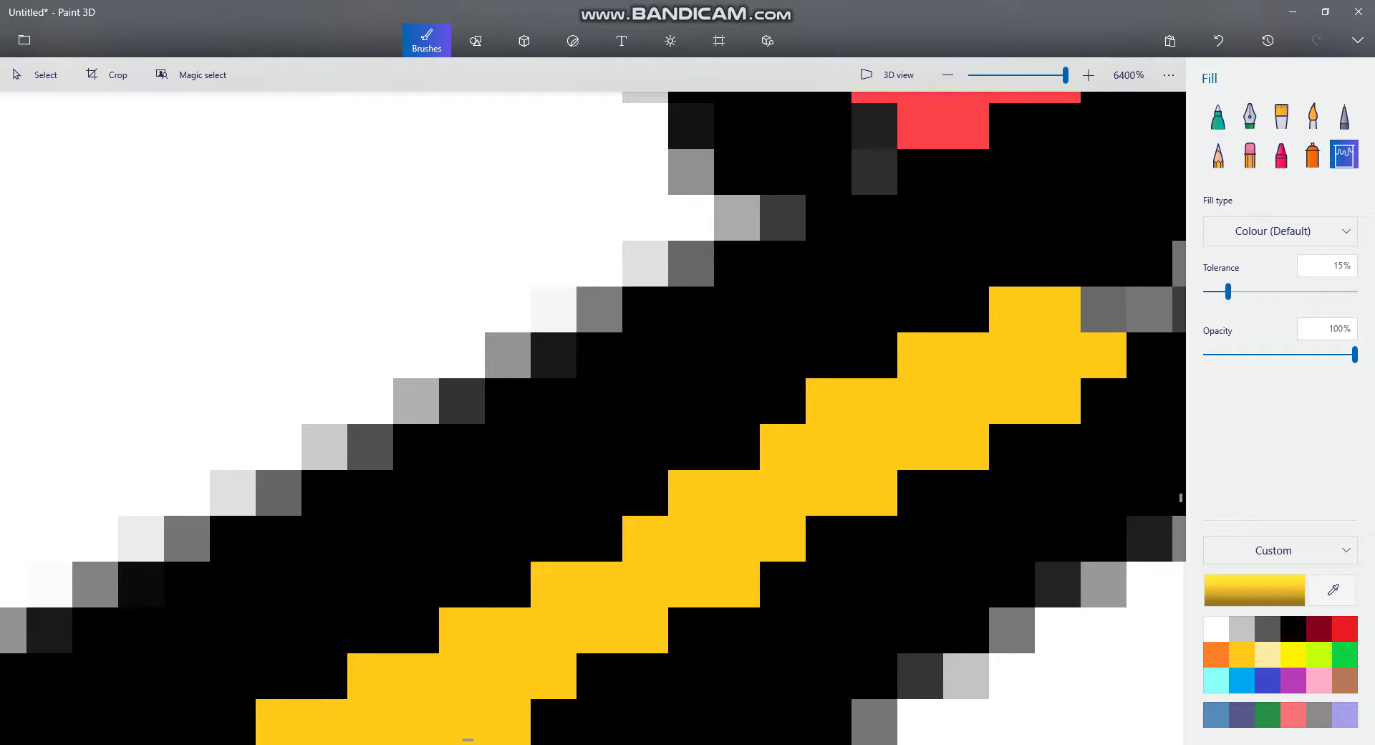
scroll(593, 417, "down", 4)
scroll(593, 417, "down", 4)
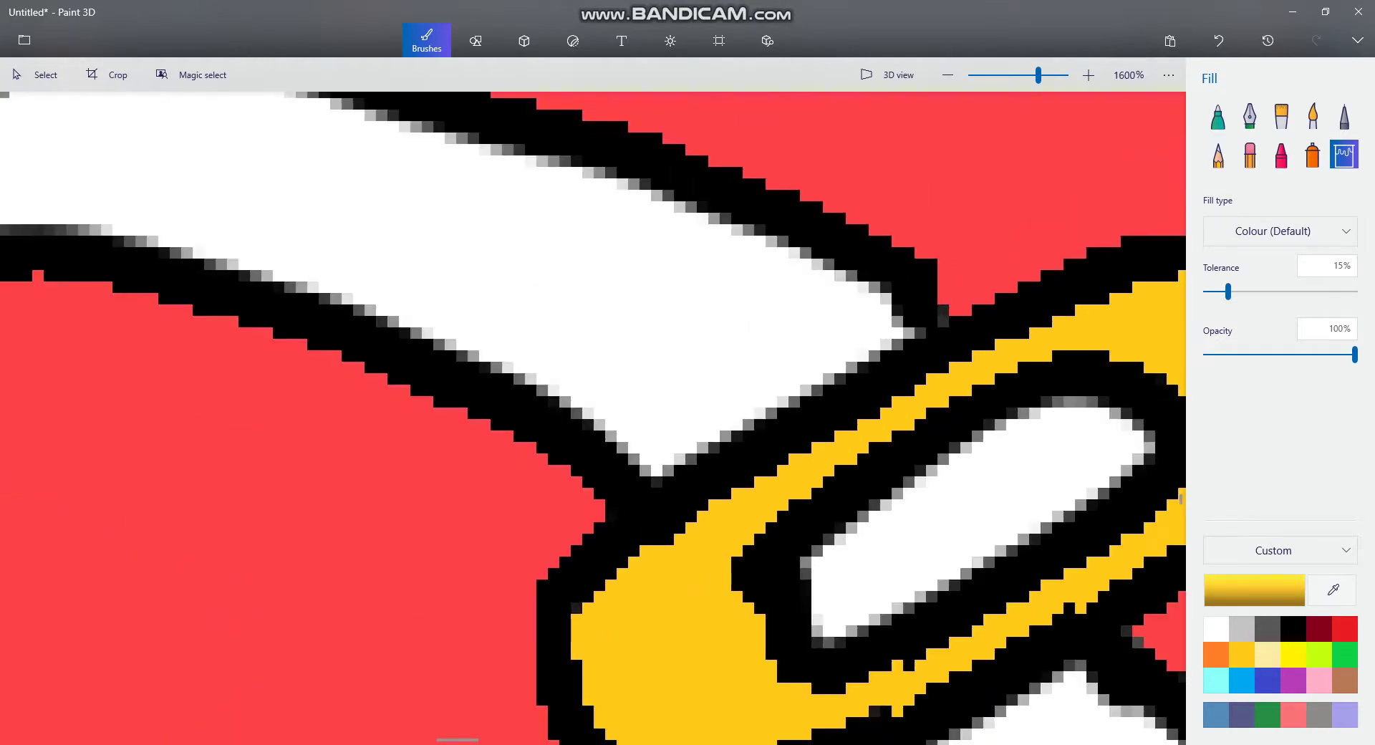
scroll(593, 418, "down", 1)
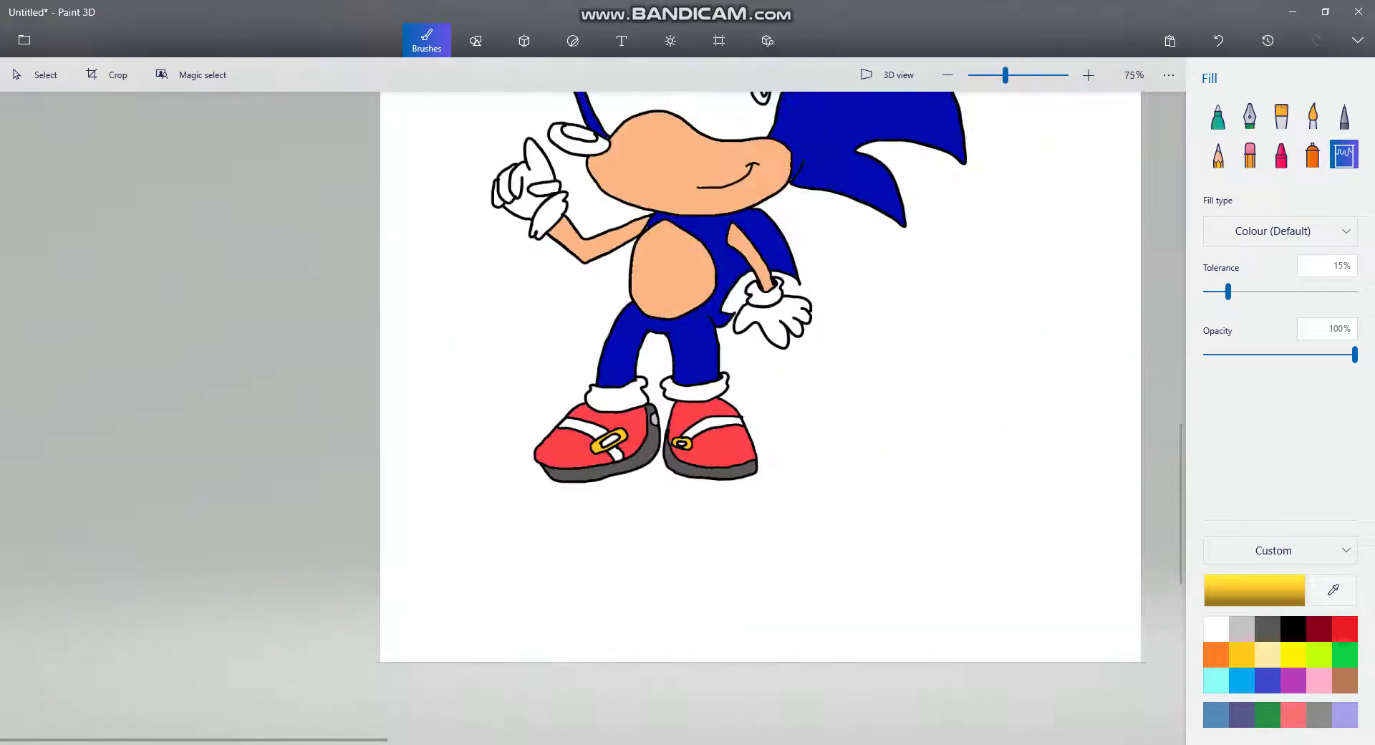
scroll(593, 417, "down", 1)
- Fill the nose and both pupils with black, leaving the highlights on the nose and right eye white
scroll(593, 417, "up", 4)
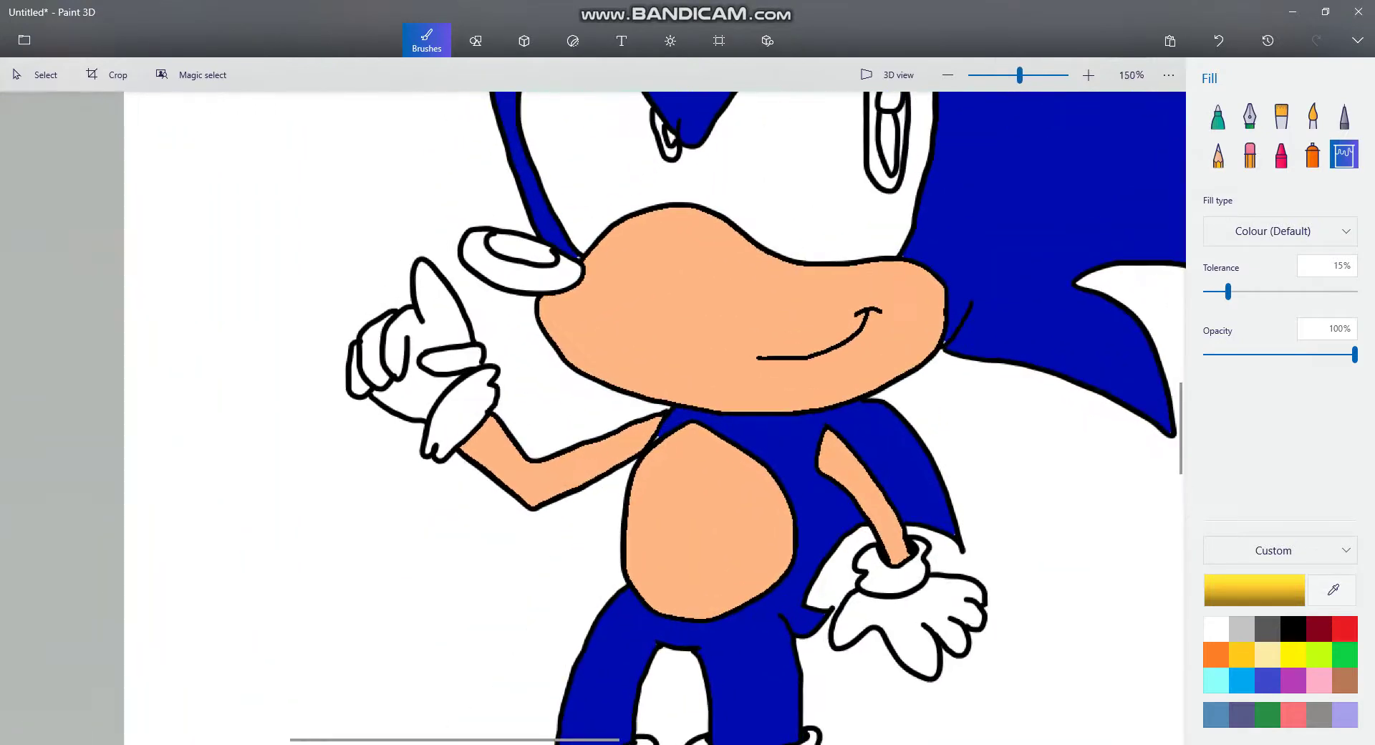
left_click(1294, 629)
left_click(550, 281)
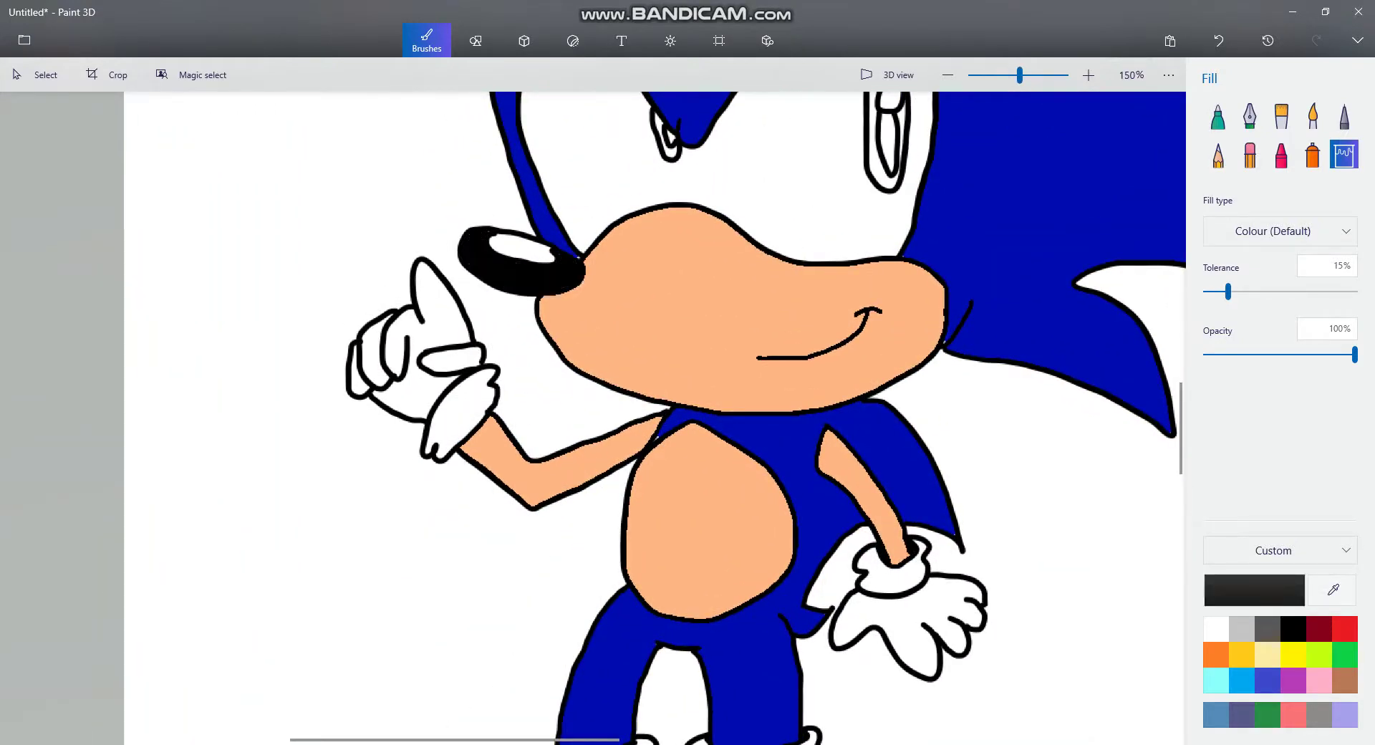
scroll(550, 293, "down", 1)
scroll(594, 160, "up", 3)
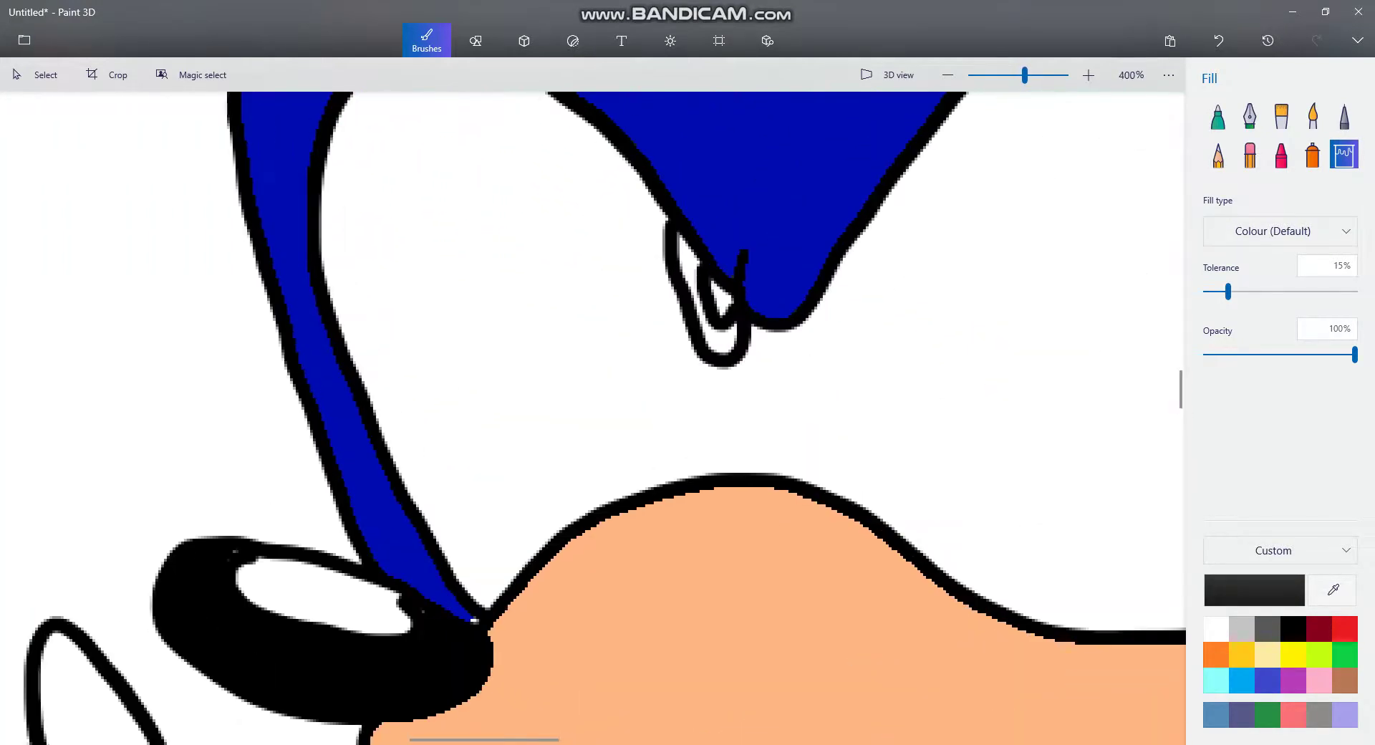
left_click(722, 300)
scroll(695, 320, "down", 1)
left_click(993, 316)
- Lighten the green to #5cff8a and fill the irises of both eyes on both sides of the pupils
left_click(1345, 655)
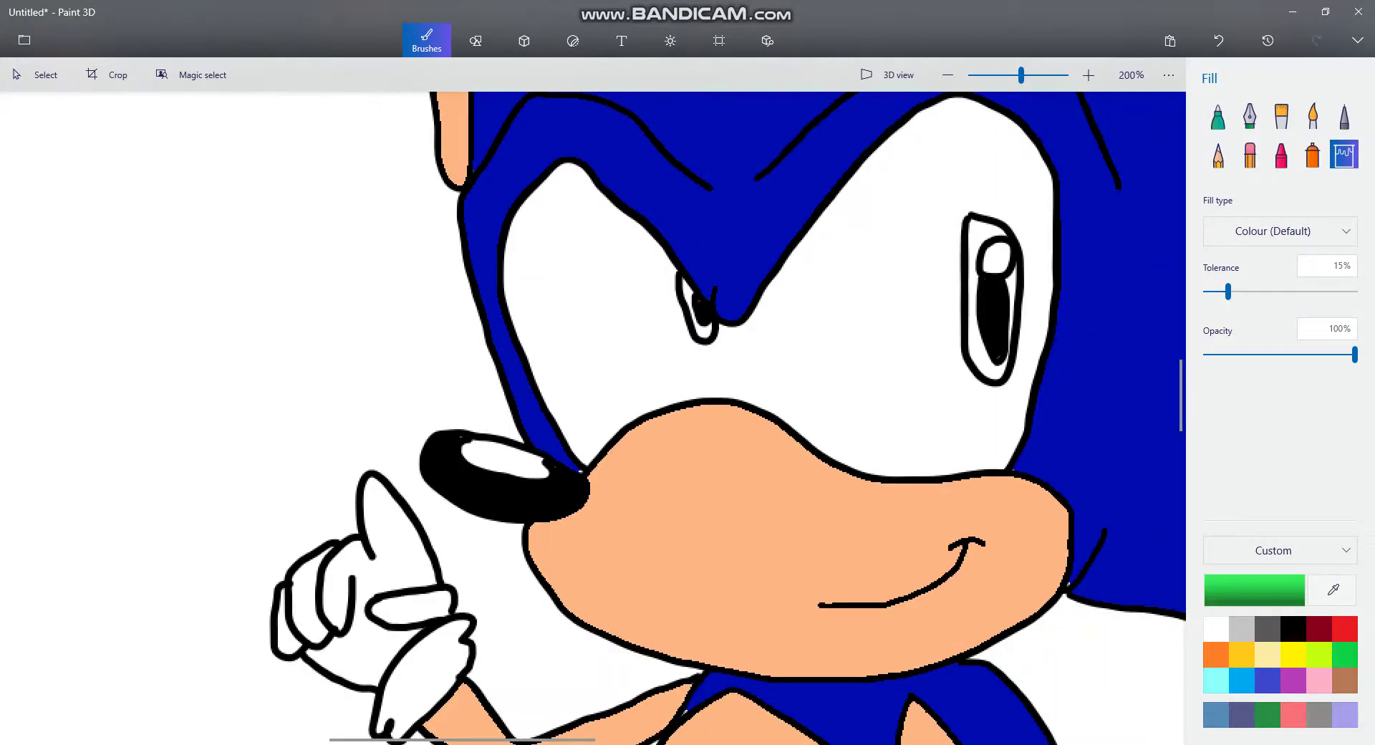
left_click(1254, 590)
left_click_drag(737, 294, 676, 260)
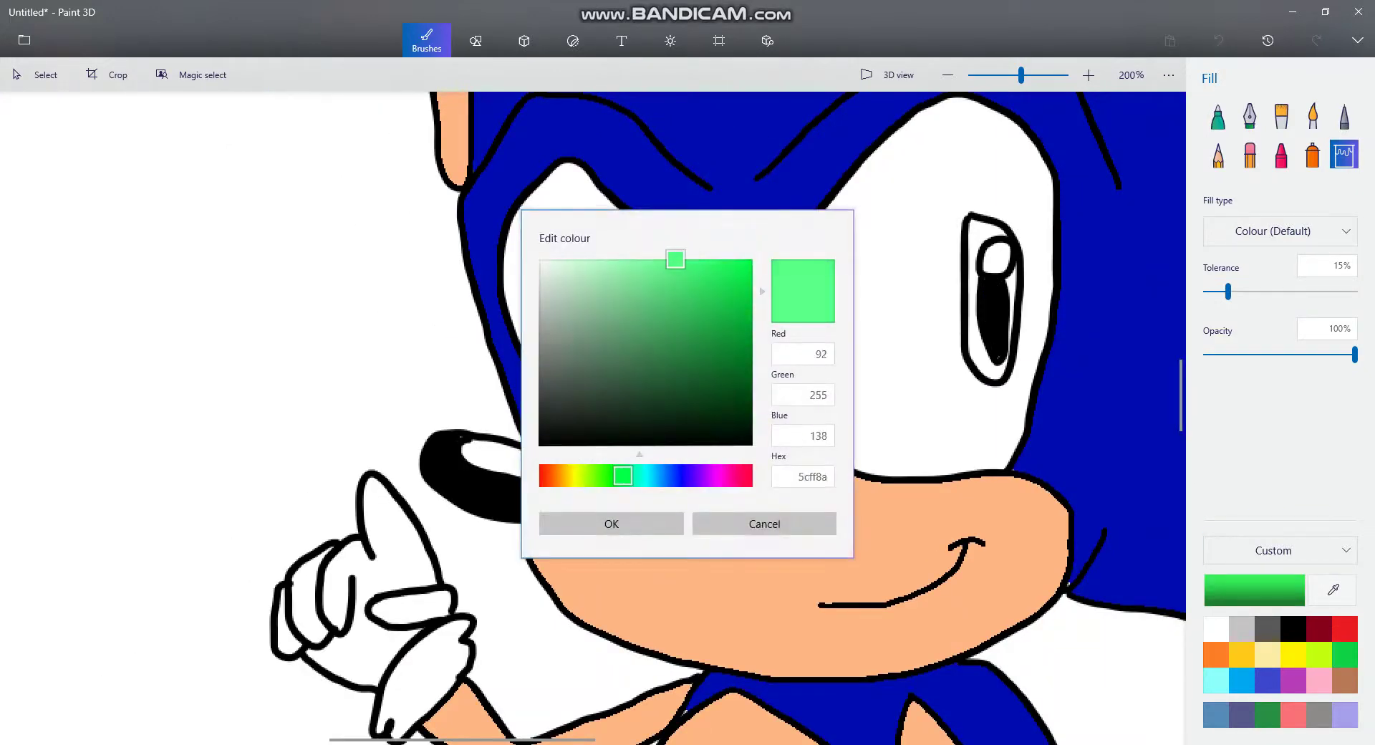
left_click(612, 524)
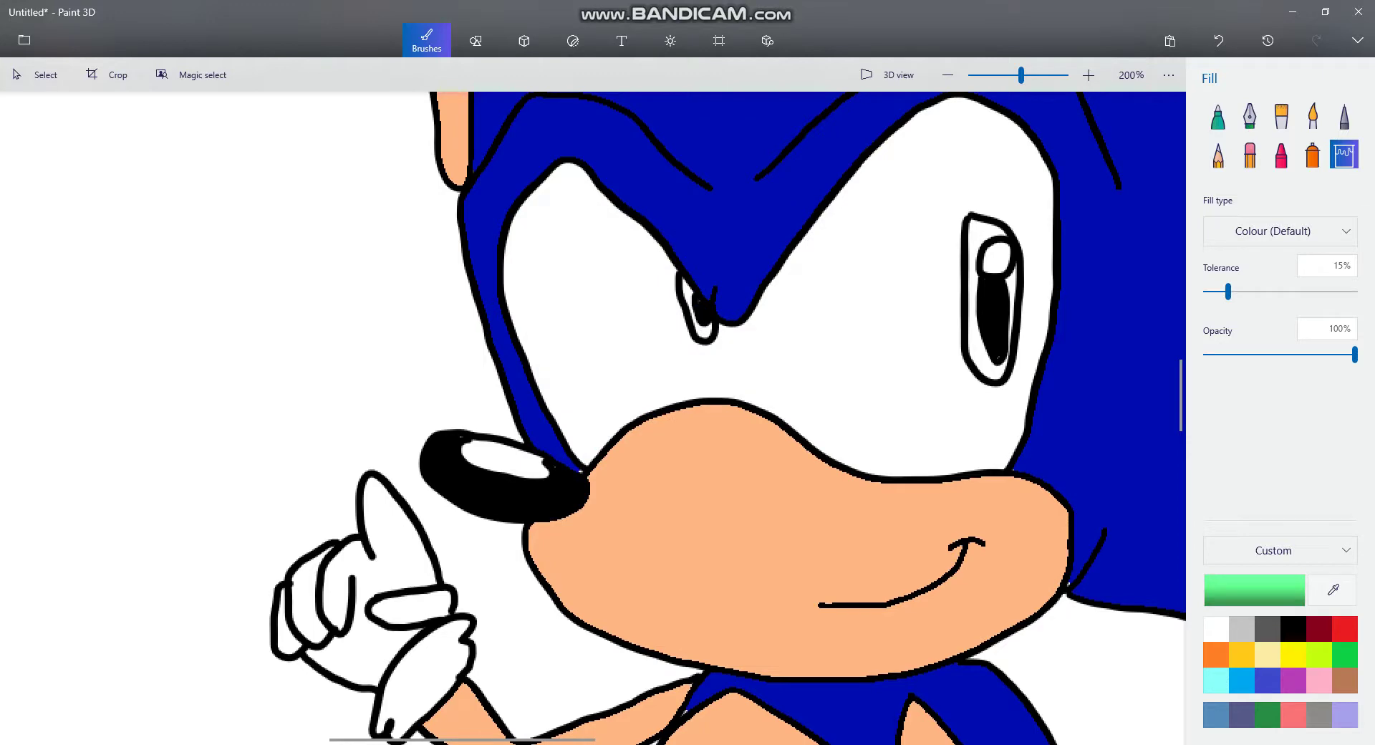
left_click(695, 315)
left_click(974, 308)
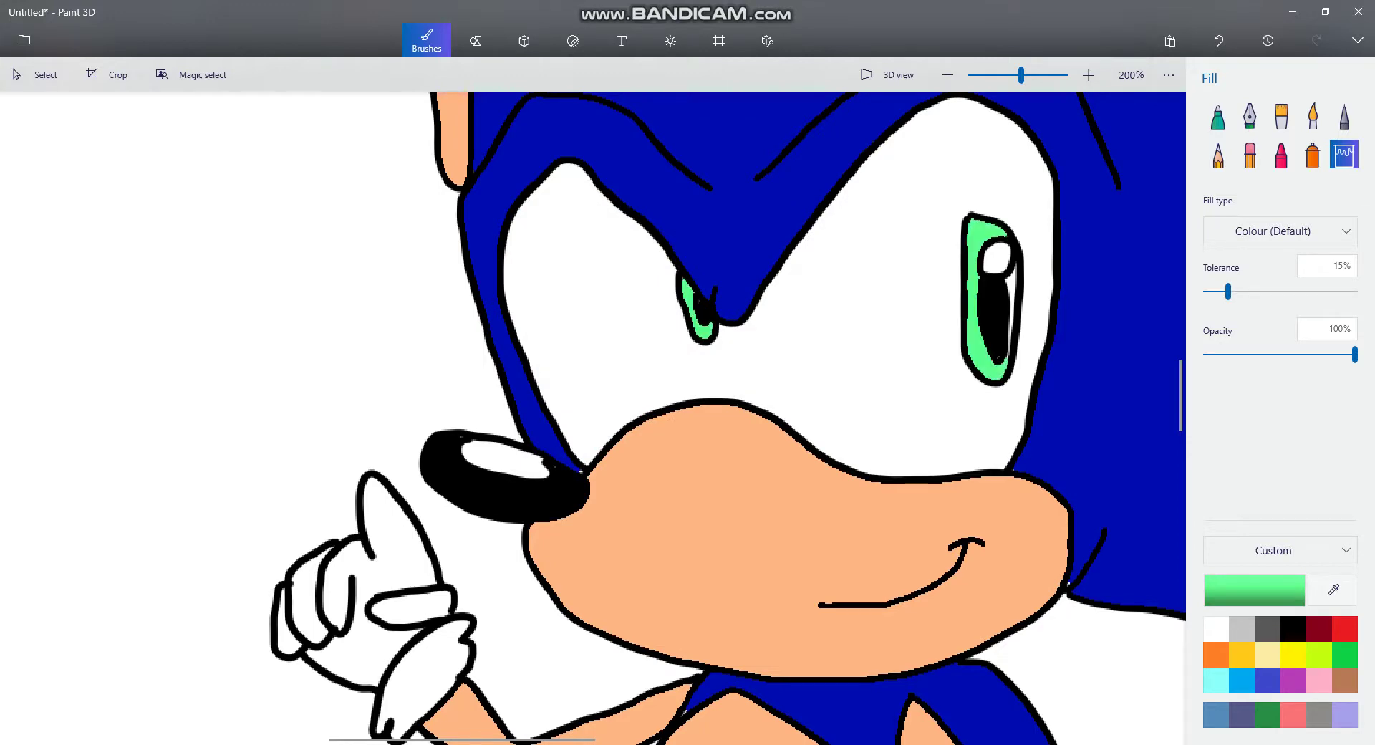
left_click(1013, 308)
scroll(953, 365, "down", 5)
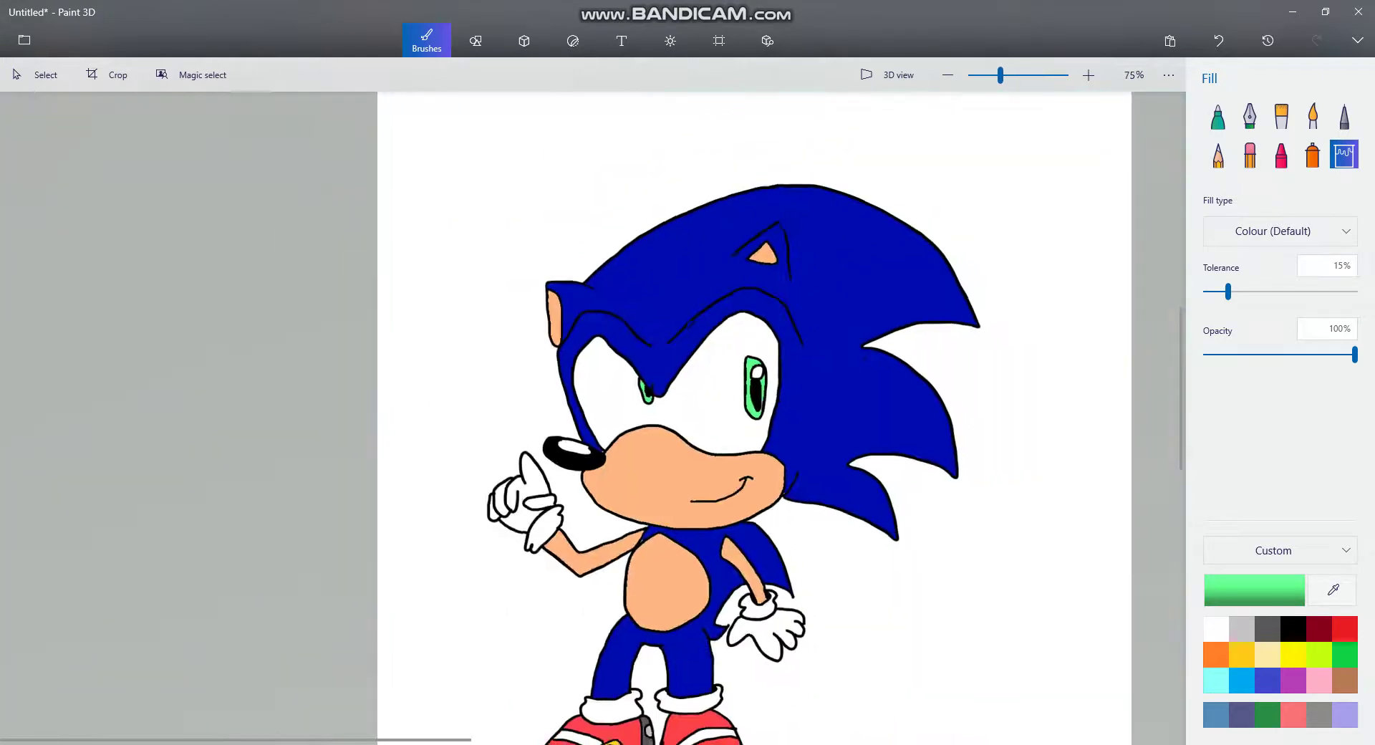
- Sign the drawing beside the lowered hand with the artist's name in 5 px black marker, ending with a long slash
scroll(605, 583, "up", 10)
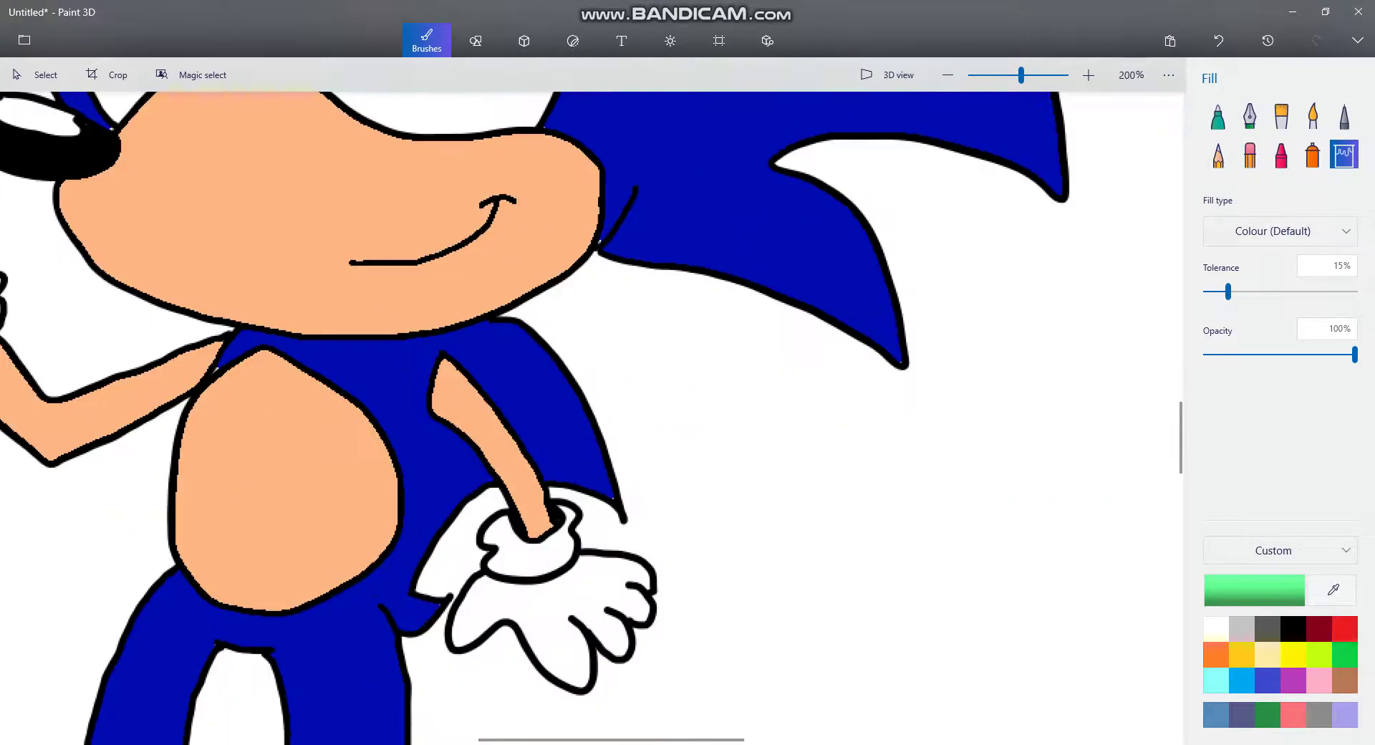
scroll(729, 717, "up", 1)
left_click(1294, 629)
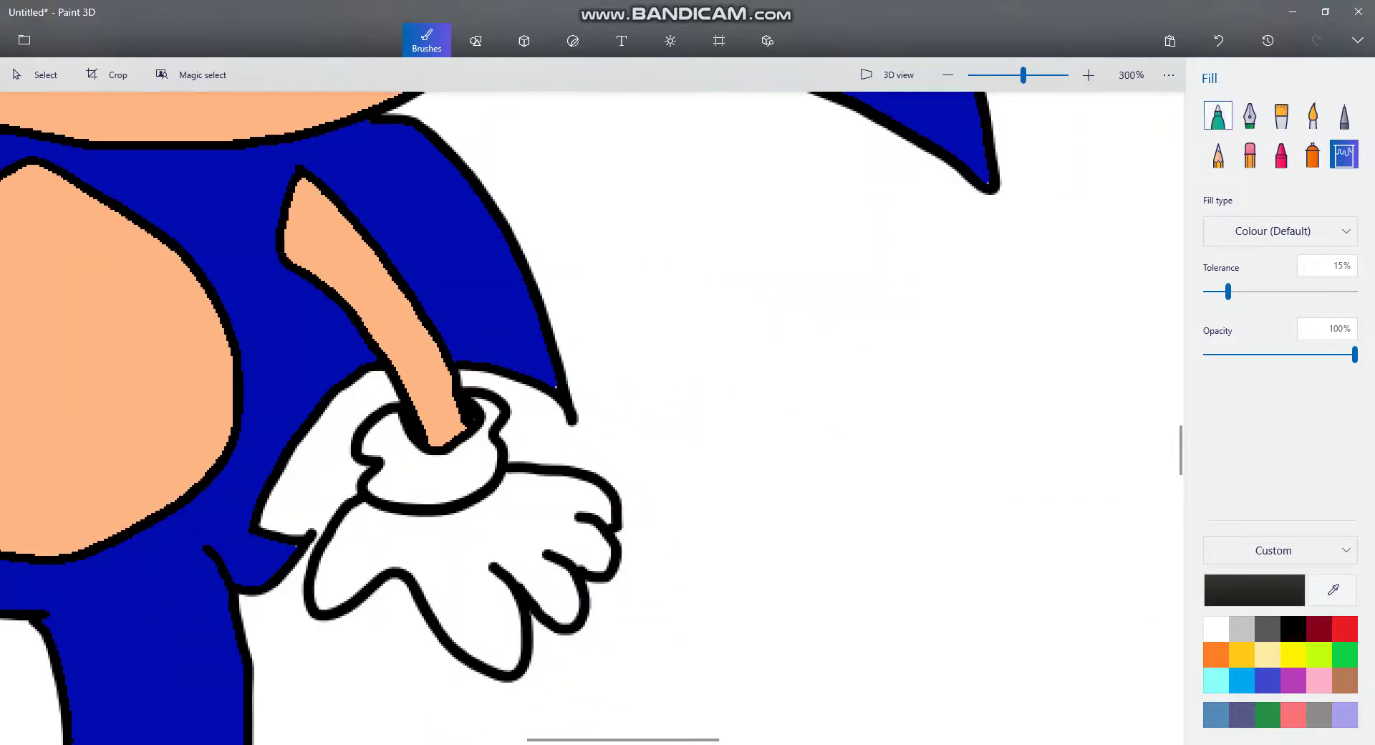
left_click(1217, 116)
mouse_move(715, 333)
left_mouse_down()
mouse_move(759, 398)
mouse_move(793, 386)
mouse_move(737, 369)
mouse_move(798, 340)
mouse_move(798, 303)
left_mouse_up()
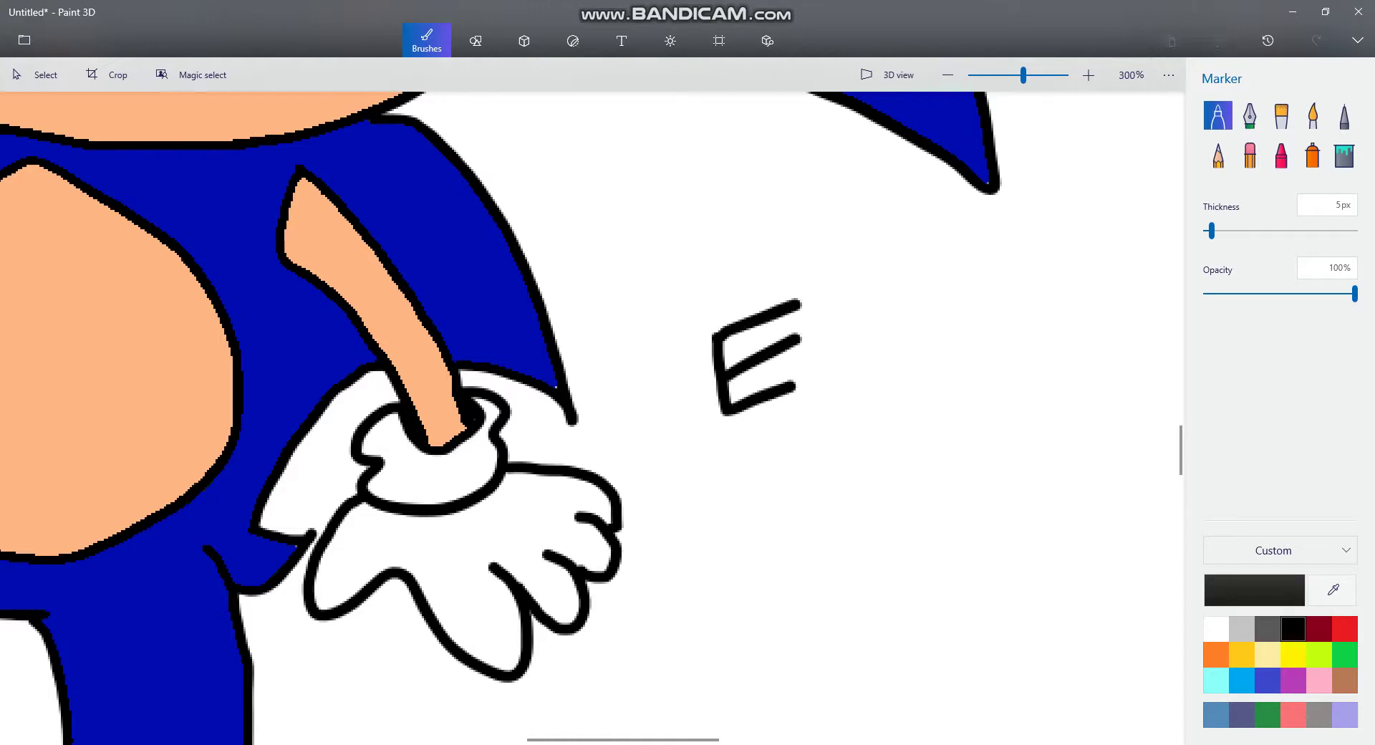
mouse_move(914, 278)
left_mouse_down()
mouse_move(915, 393)
mouse_move(869, 313)
mouse_move(936, 364)
left_mouse_up()
left_click(1219, 39)
left_click_drag(995, 334, 1014, 363)
mouse_move(1024, 365)
left_mouse_down()
mouse_move(1059, 320)
mouse_move(1080, 356)
mouse_move(1134, 355)
mouse_move(1106, 382)
left_mouse_up()
scroll(1006, 420, "down", 2)
scroll(1038, 559, "up", 2)
scroll(776, 464, "down", 2)
scroll(931, 344, "down", 3)
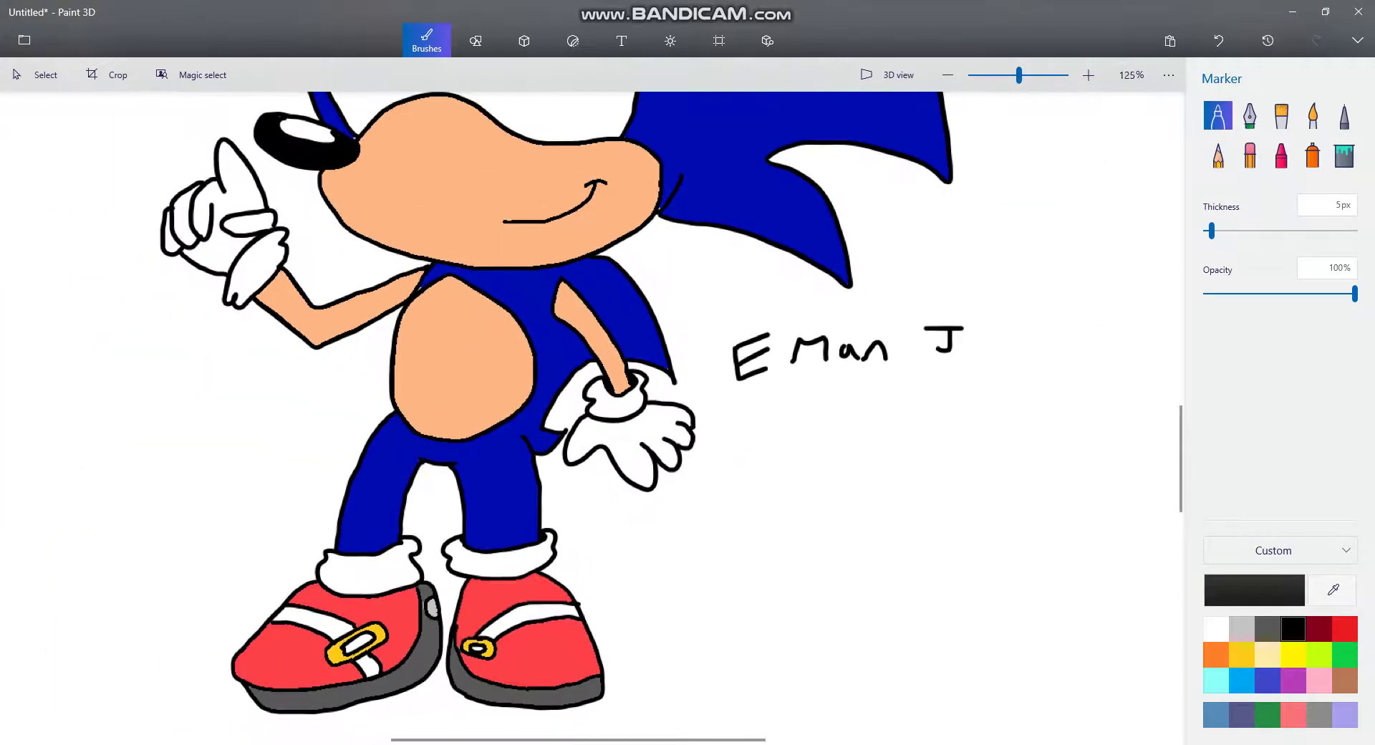
left_click_drag(920, 385, 1017, 299)
- Handwrite FunFuzzy in black marker beneath the signature
scroll(931, 344, "up", 3)
mouse_move(676, 444)
left_mouse_down()
mouse_move(701, 497)
mouse_move(746, 429)
left_mouse_up()
mouse_move(691, 478)
left_mouse_down()
mouse_move(749, 462)
mouse_move(817, 493)
mouse_move(860, 462)
mouse_move(882, 489)
left_mouse_up()
mouse_move(907, 490)
left_mouse_down()
mouse_move(945, 428)
mouse_move(935, 460)
mouse_move(1014, 457)
mouse_move(1027, 477)
left_mouse_up()
mouse_move(1047, 453)
left_mouse_down()
mouse_move(1096, 444)
mouse_move(1119, 472)
mouse_move(1162, 471)
mouse_move(1144, 457)
mouse_move(1130, 476)
left_mouse_up()
scroll(1037, 476, "down", 2)
left_click_drag(1131, 451, 1141, 460)
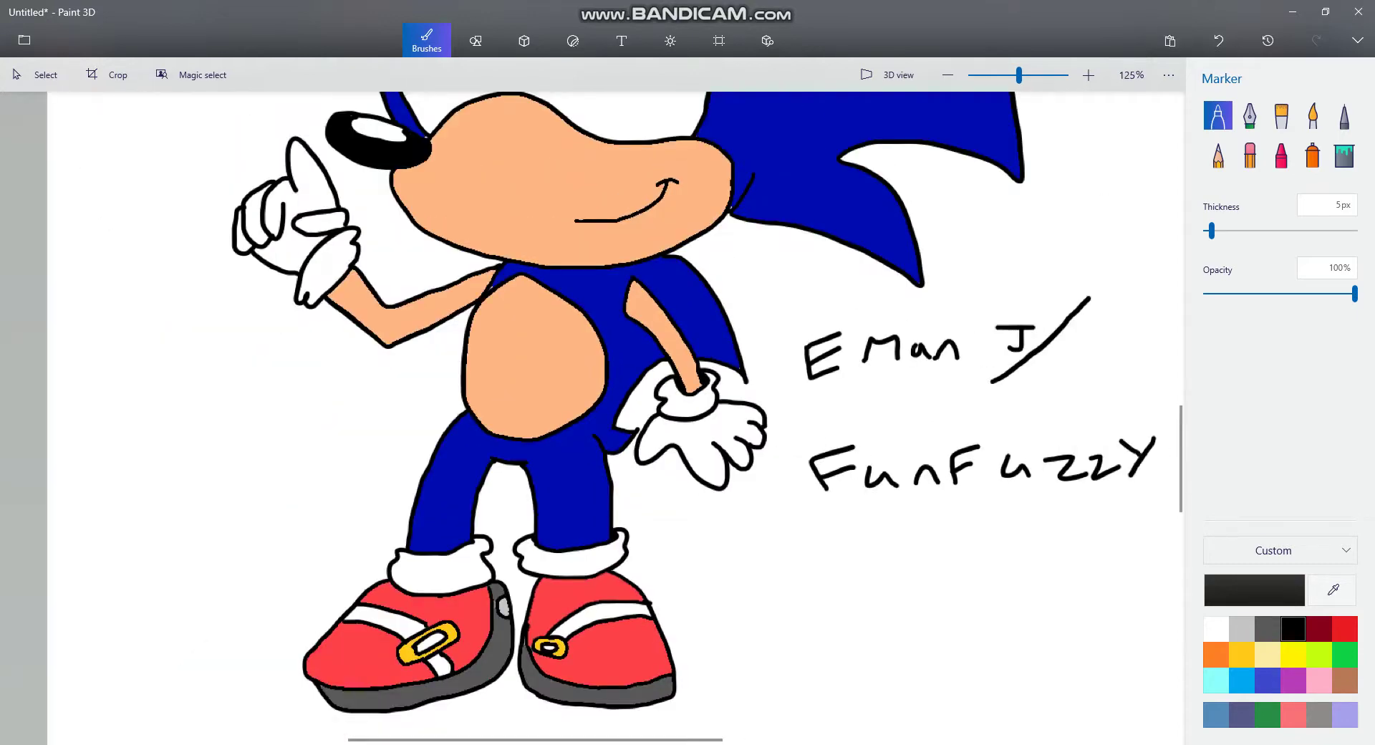
scroll(1139, 466, "down", 5)
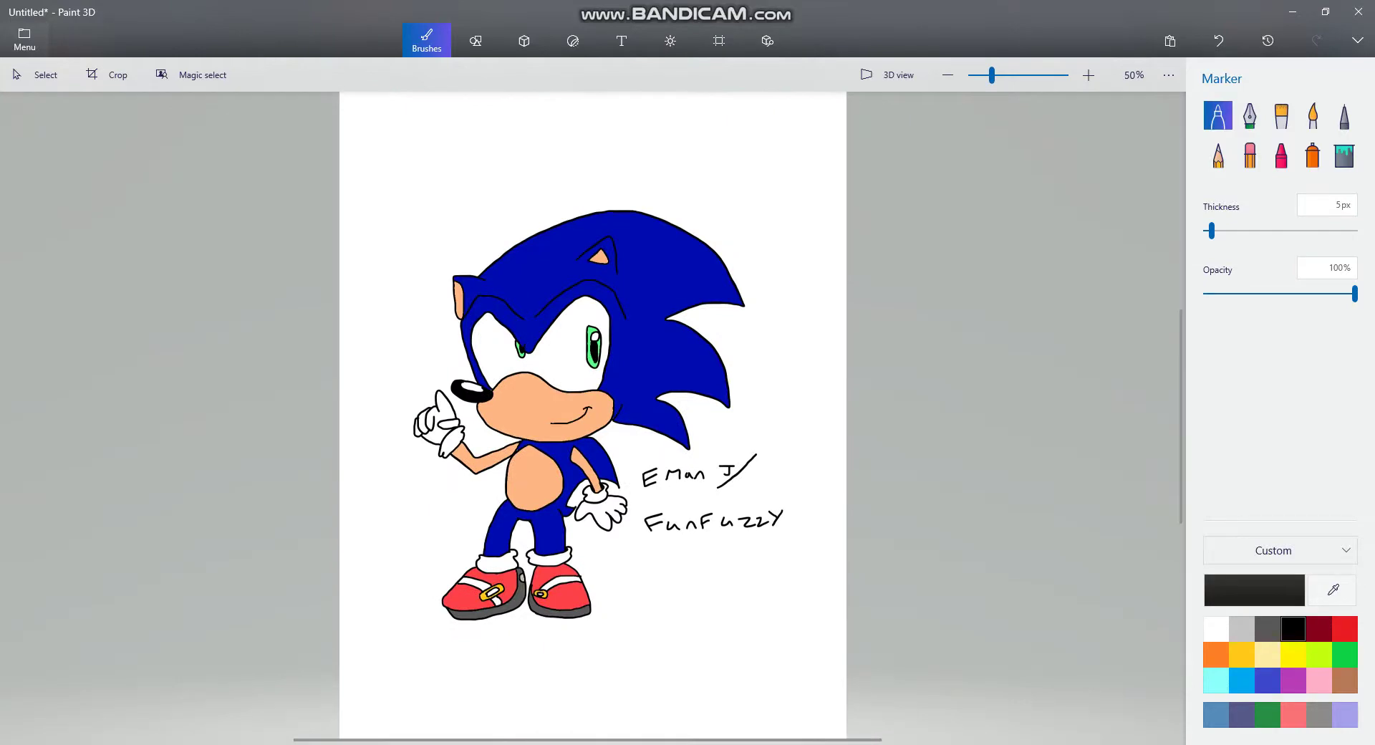
- Save the drawing as a 2D PNG image named giheri in the 3D Objects folder
left_click(25, 40)
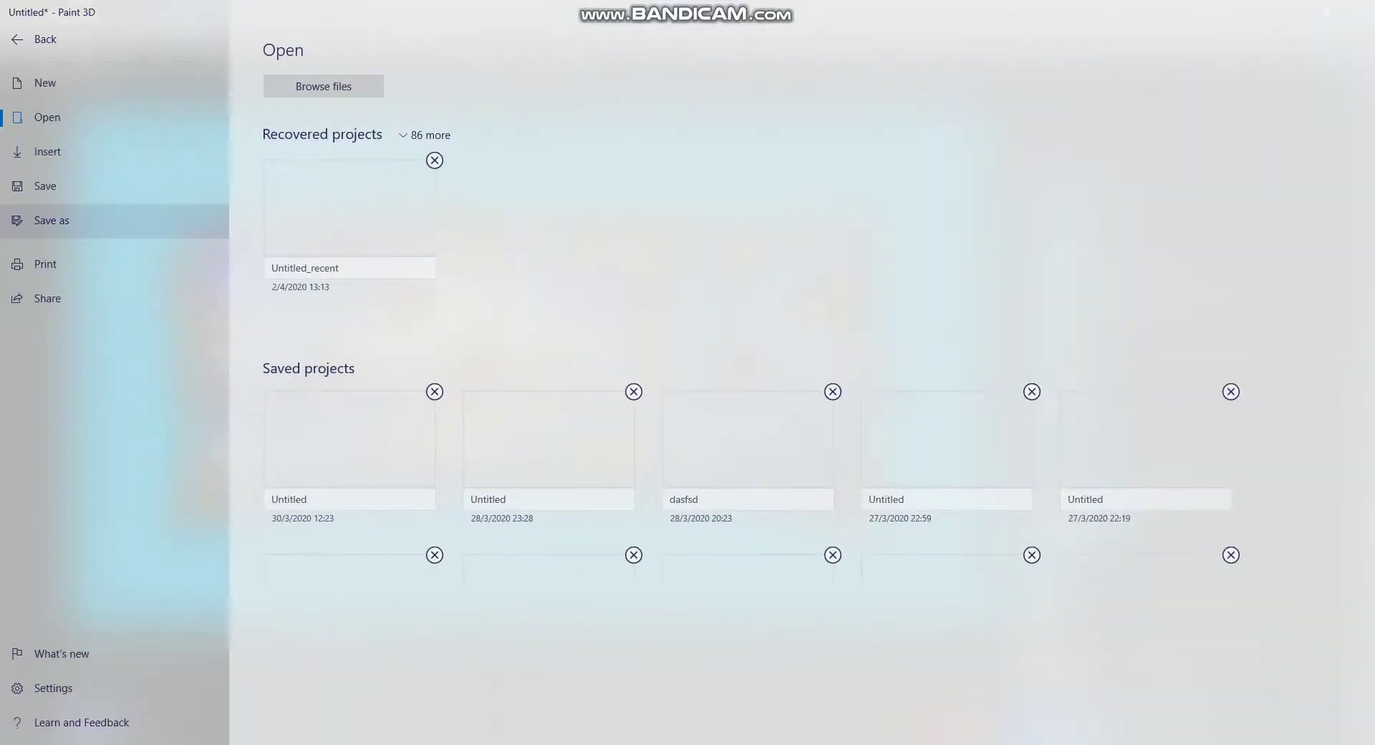
left_click(52, 220)
left_click(301, 131)
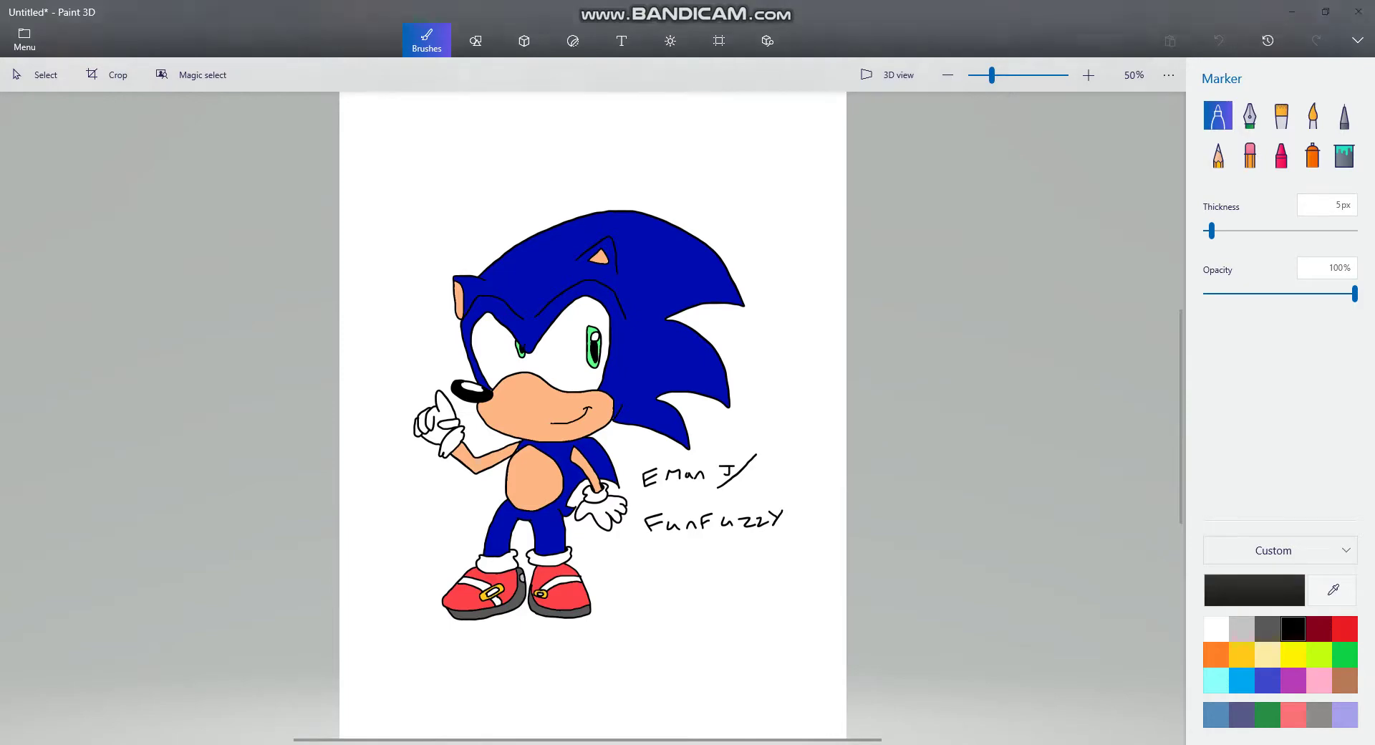
type("giheri")
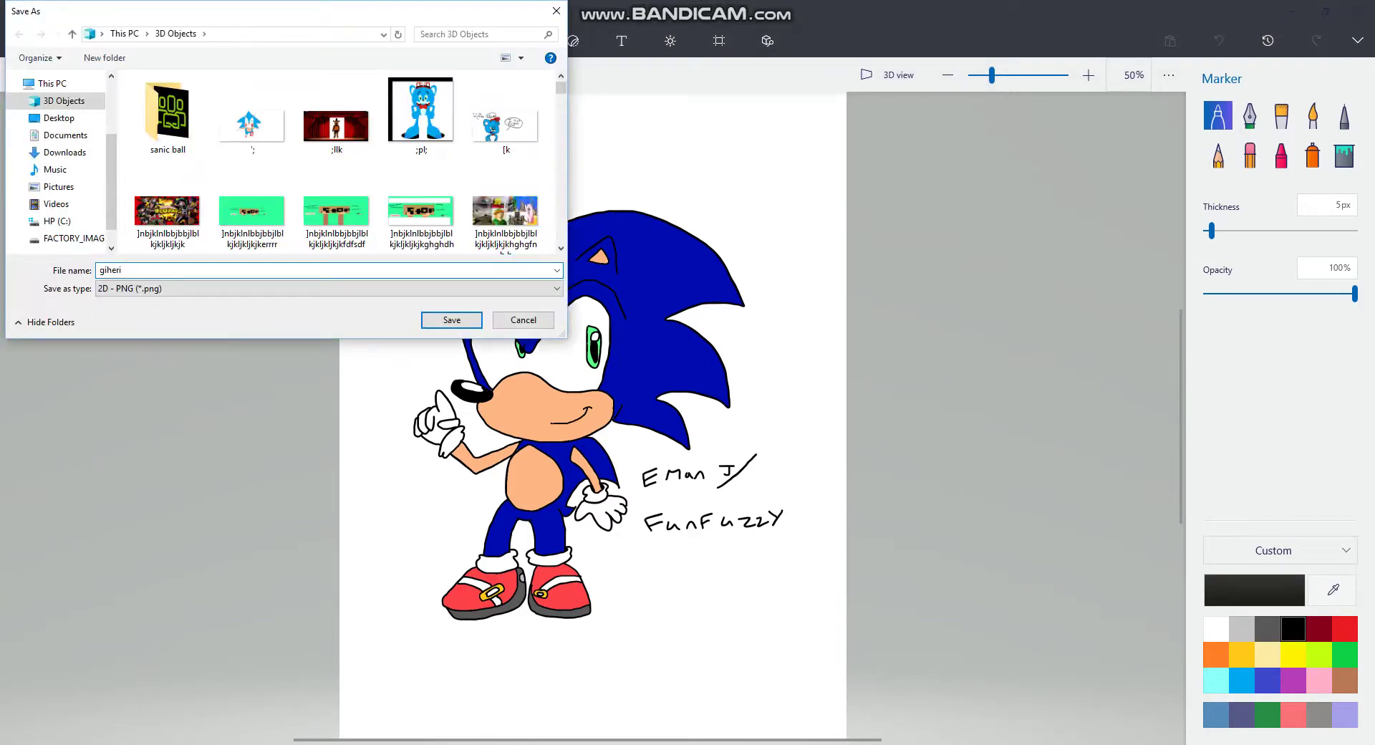
left_click(452, 319)
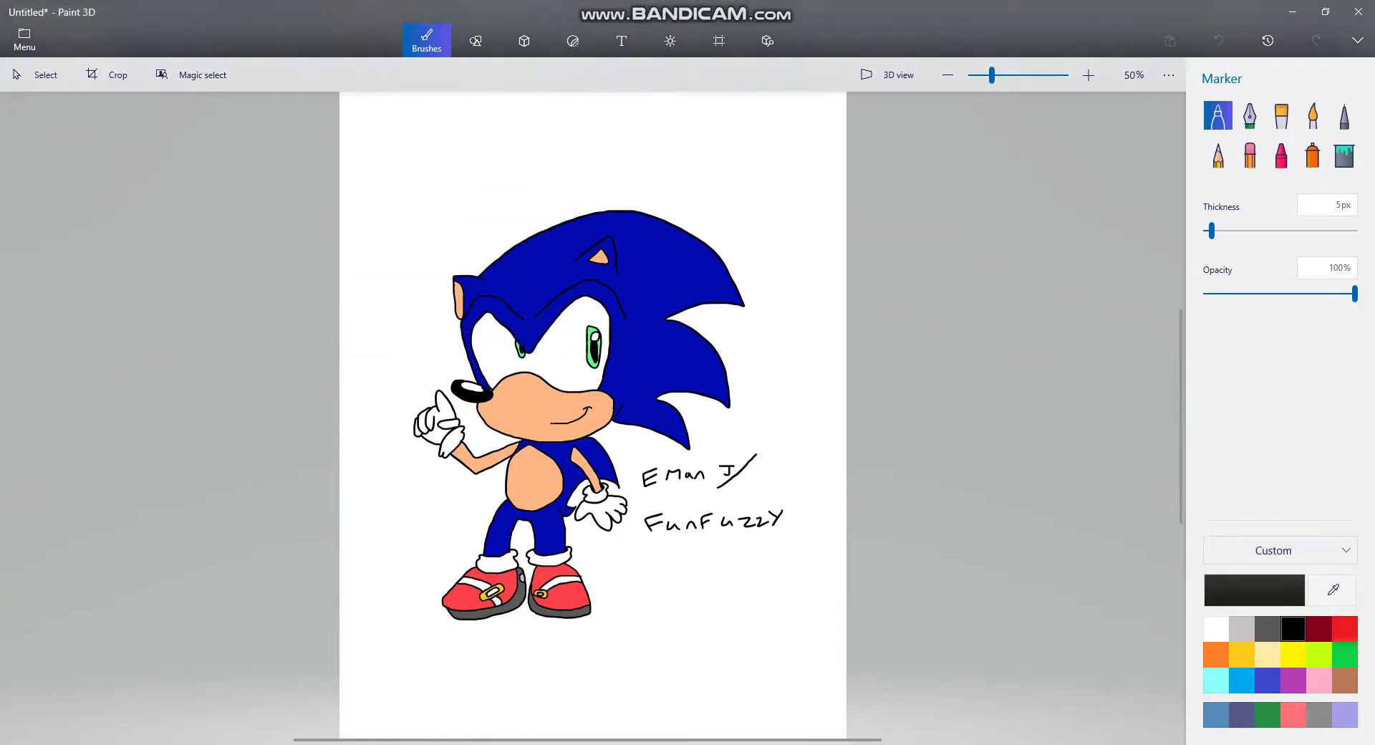